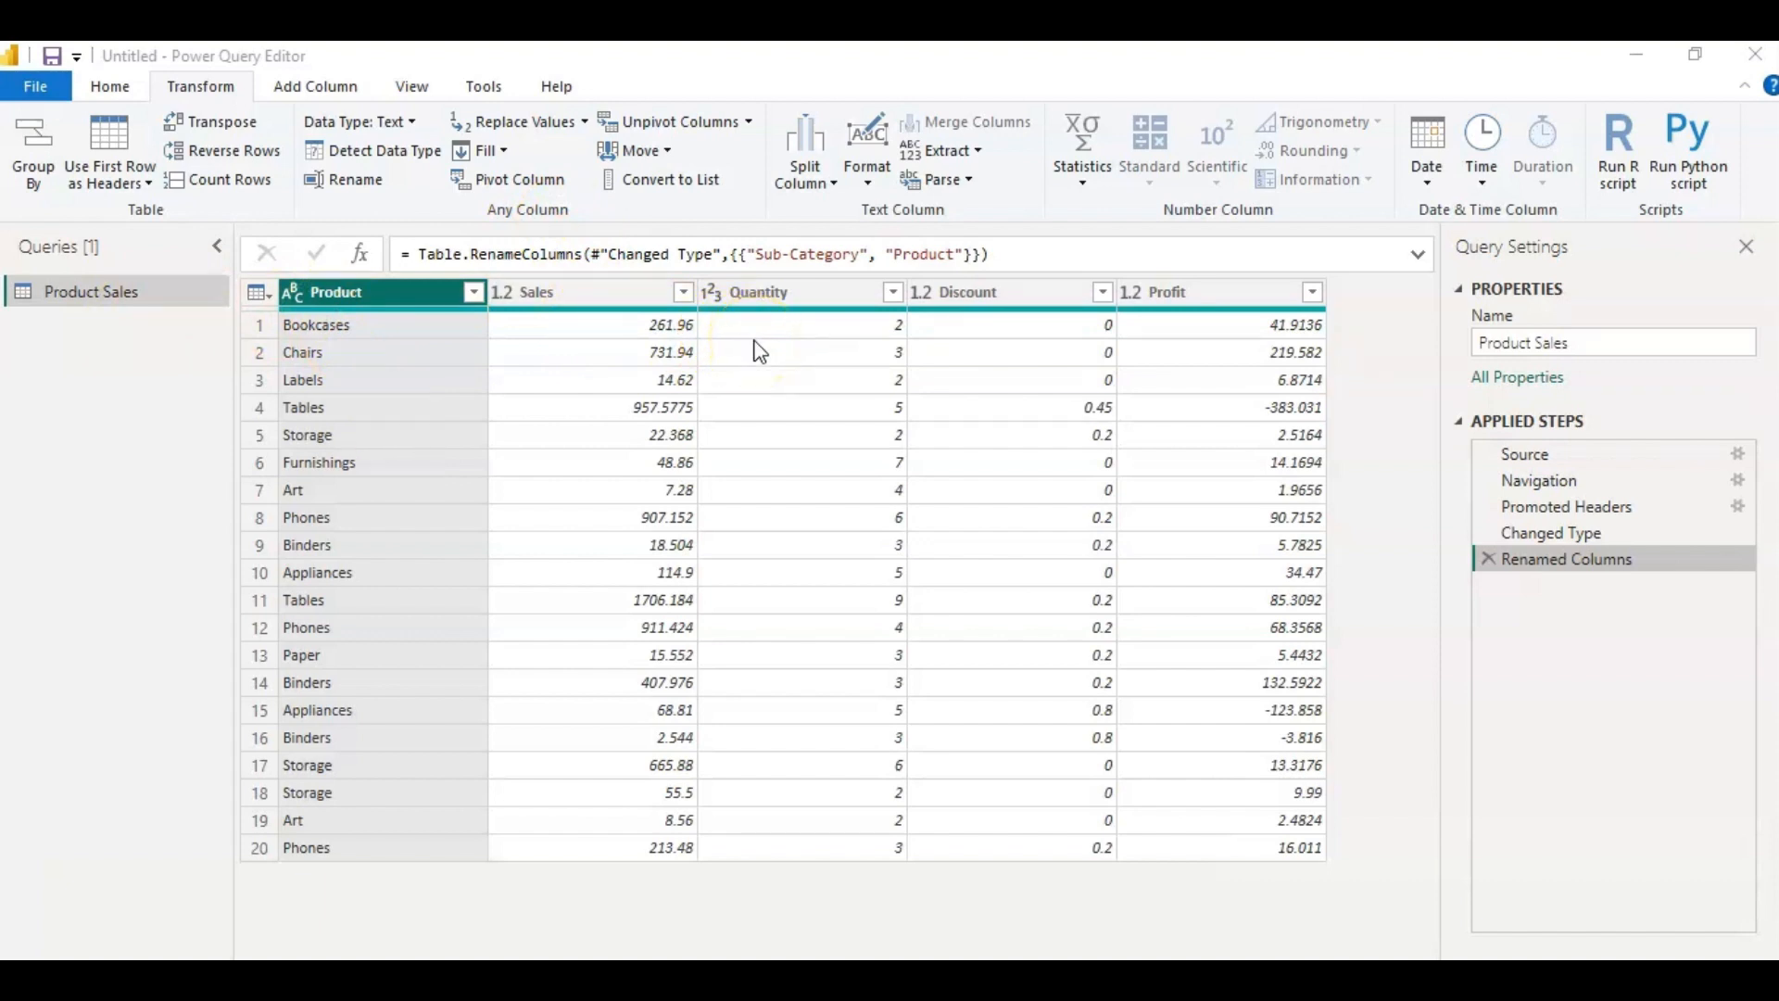
Calculate the sum of the Sales column using the Statistics operations.
{"action": "left_click", "coordinate": [589, 294]}
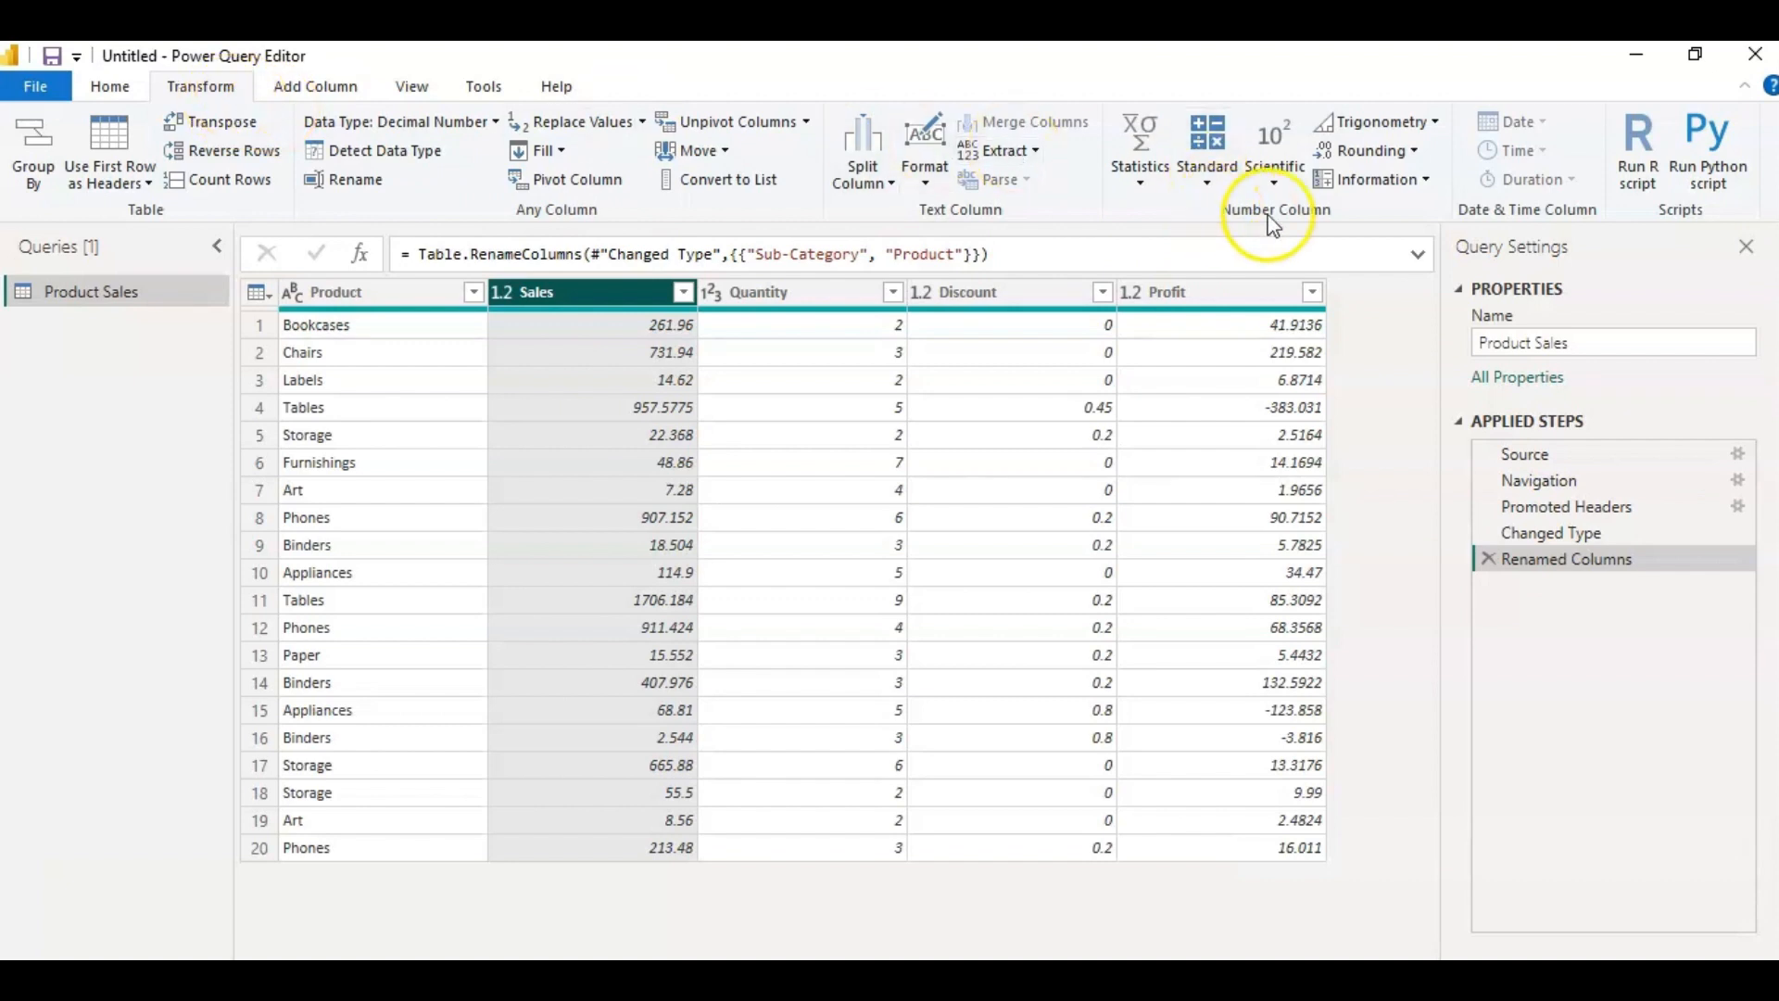
{"action": "left_click", "coordinate": [1141, 181]}
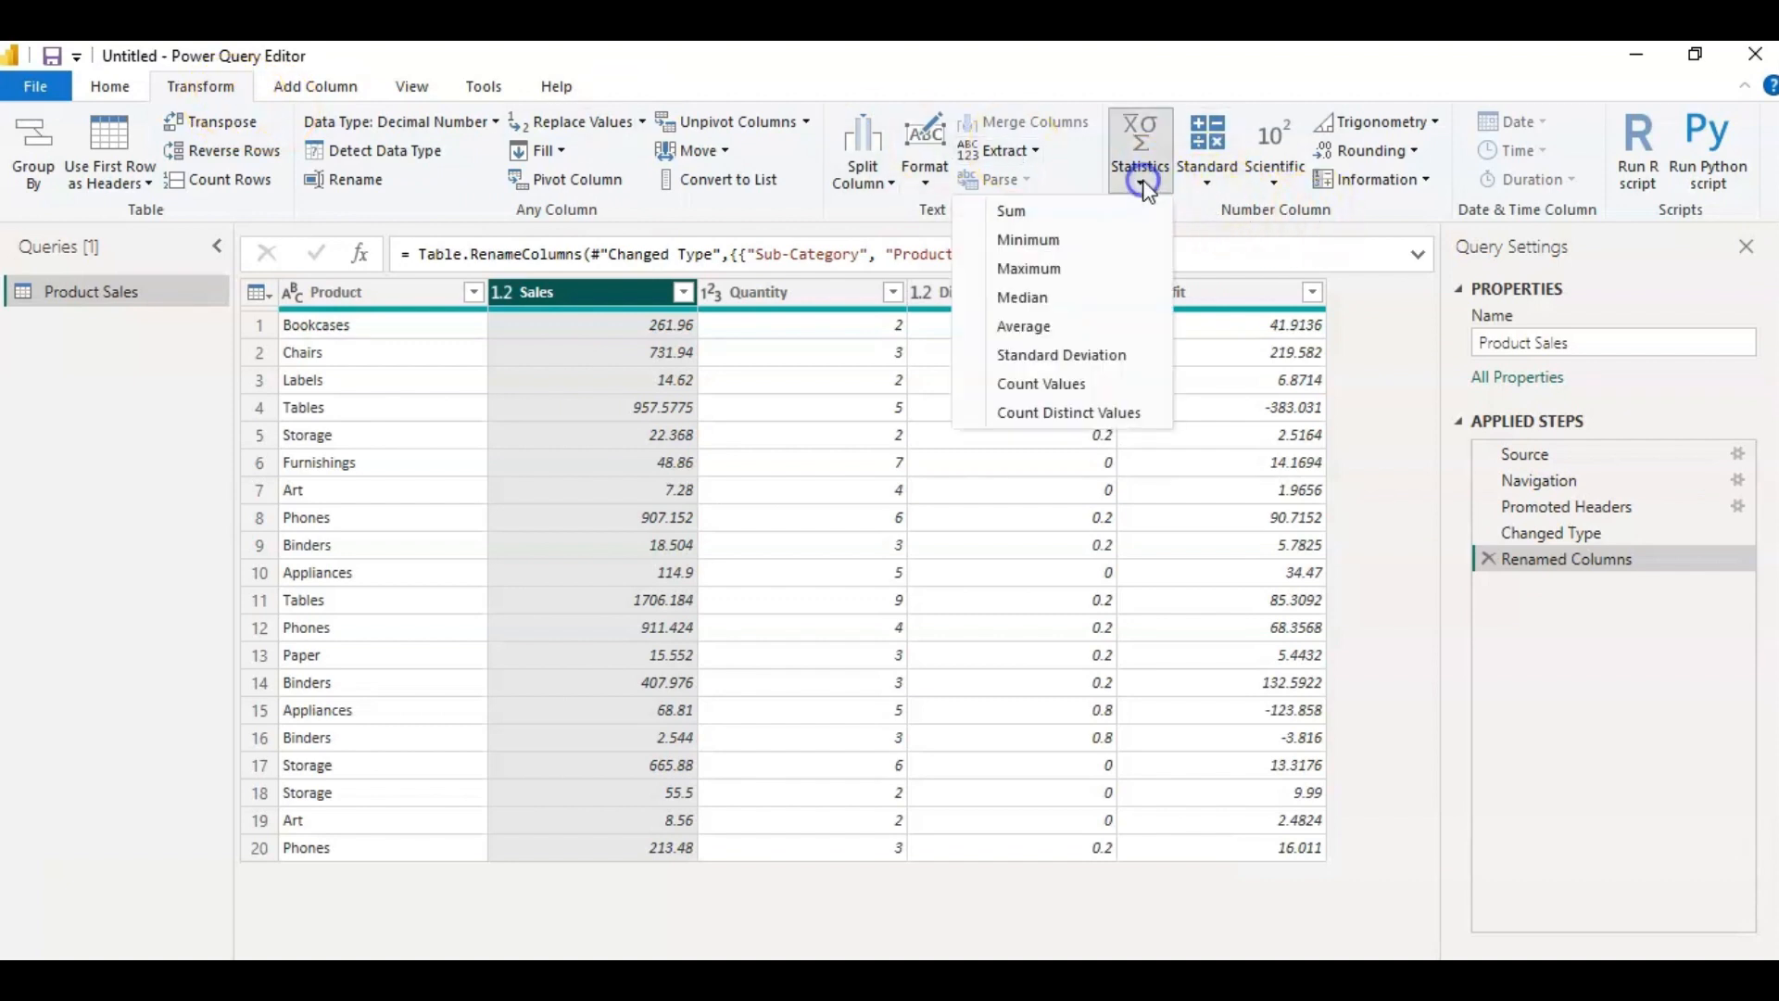
{"action": "left_click", "coordinate": [1097, 213]}
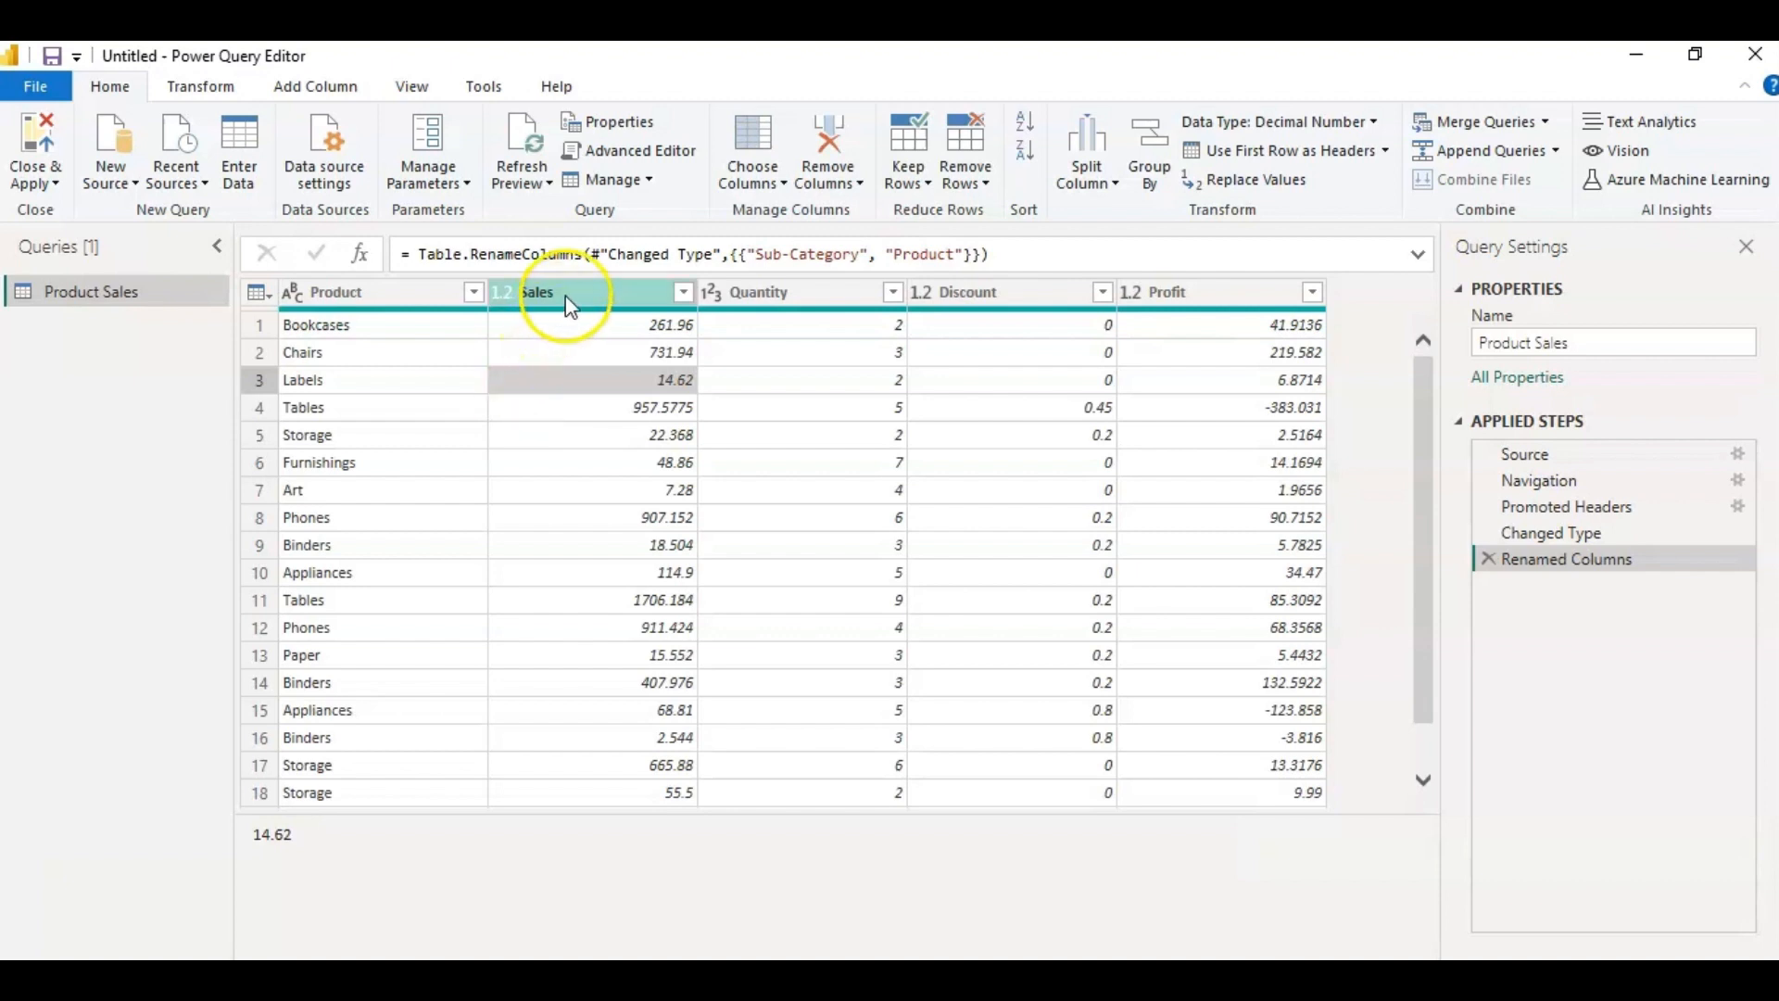
Calculate the median of the Quantity column and delete the resulting applied step.
{"action": "left_click", "coordinate": [825, 298]}
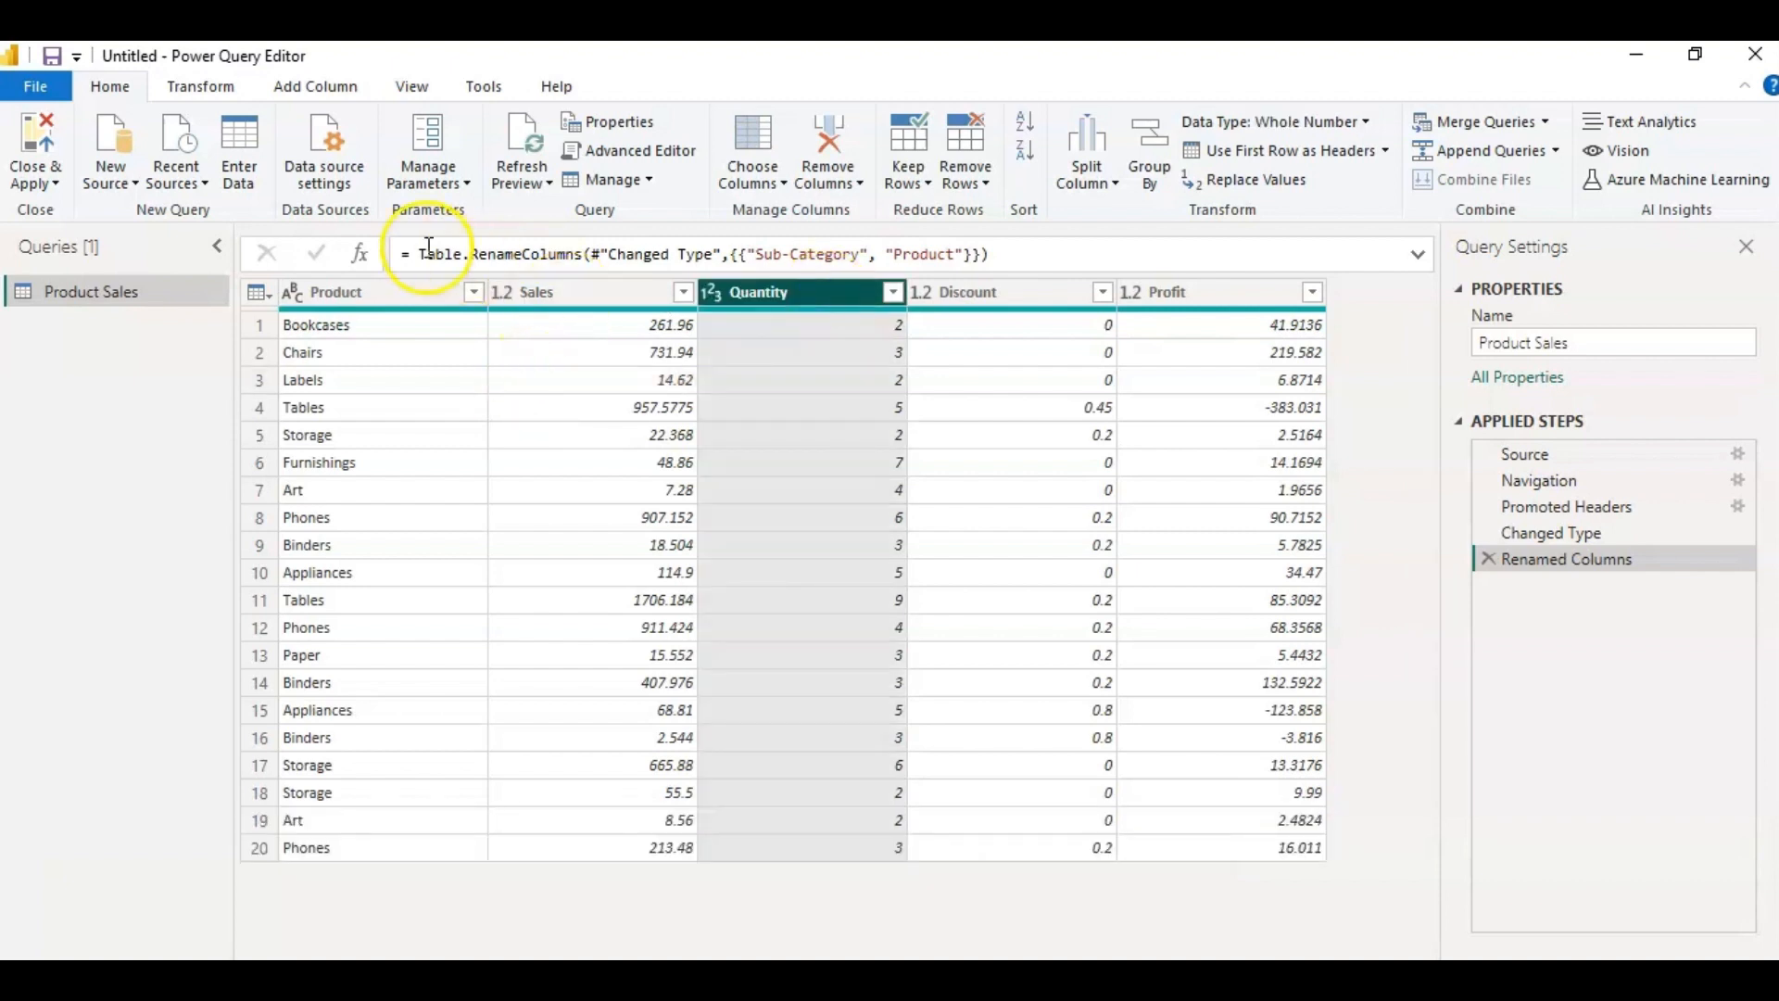
{"action": "left_click", "coordinate": [201, 88]}
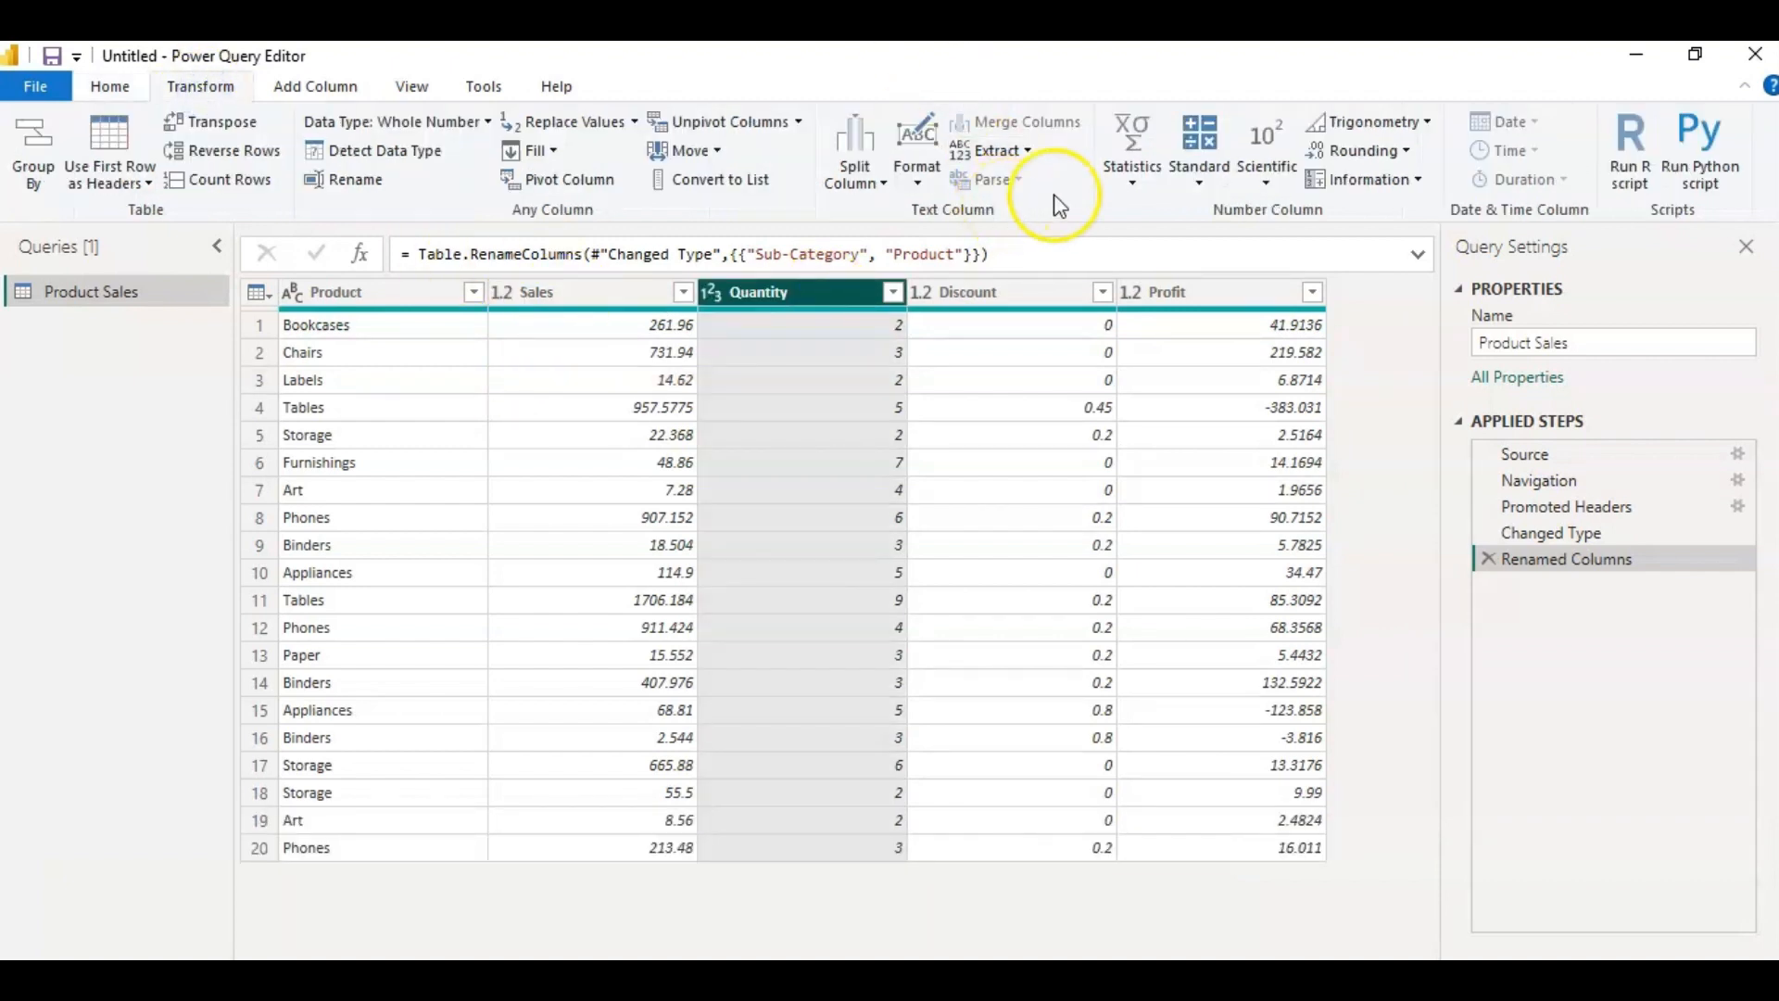
{"action": "left_click", "coordinate": [1136, 185]}
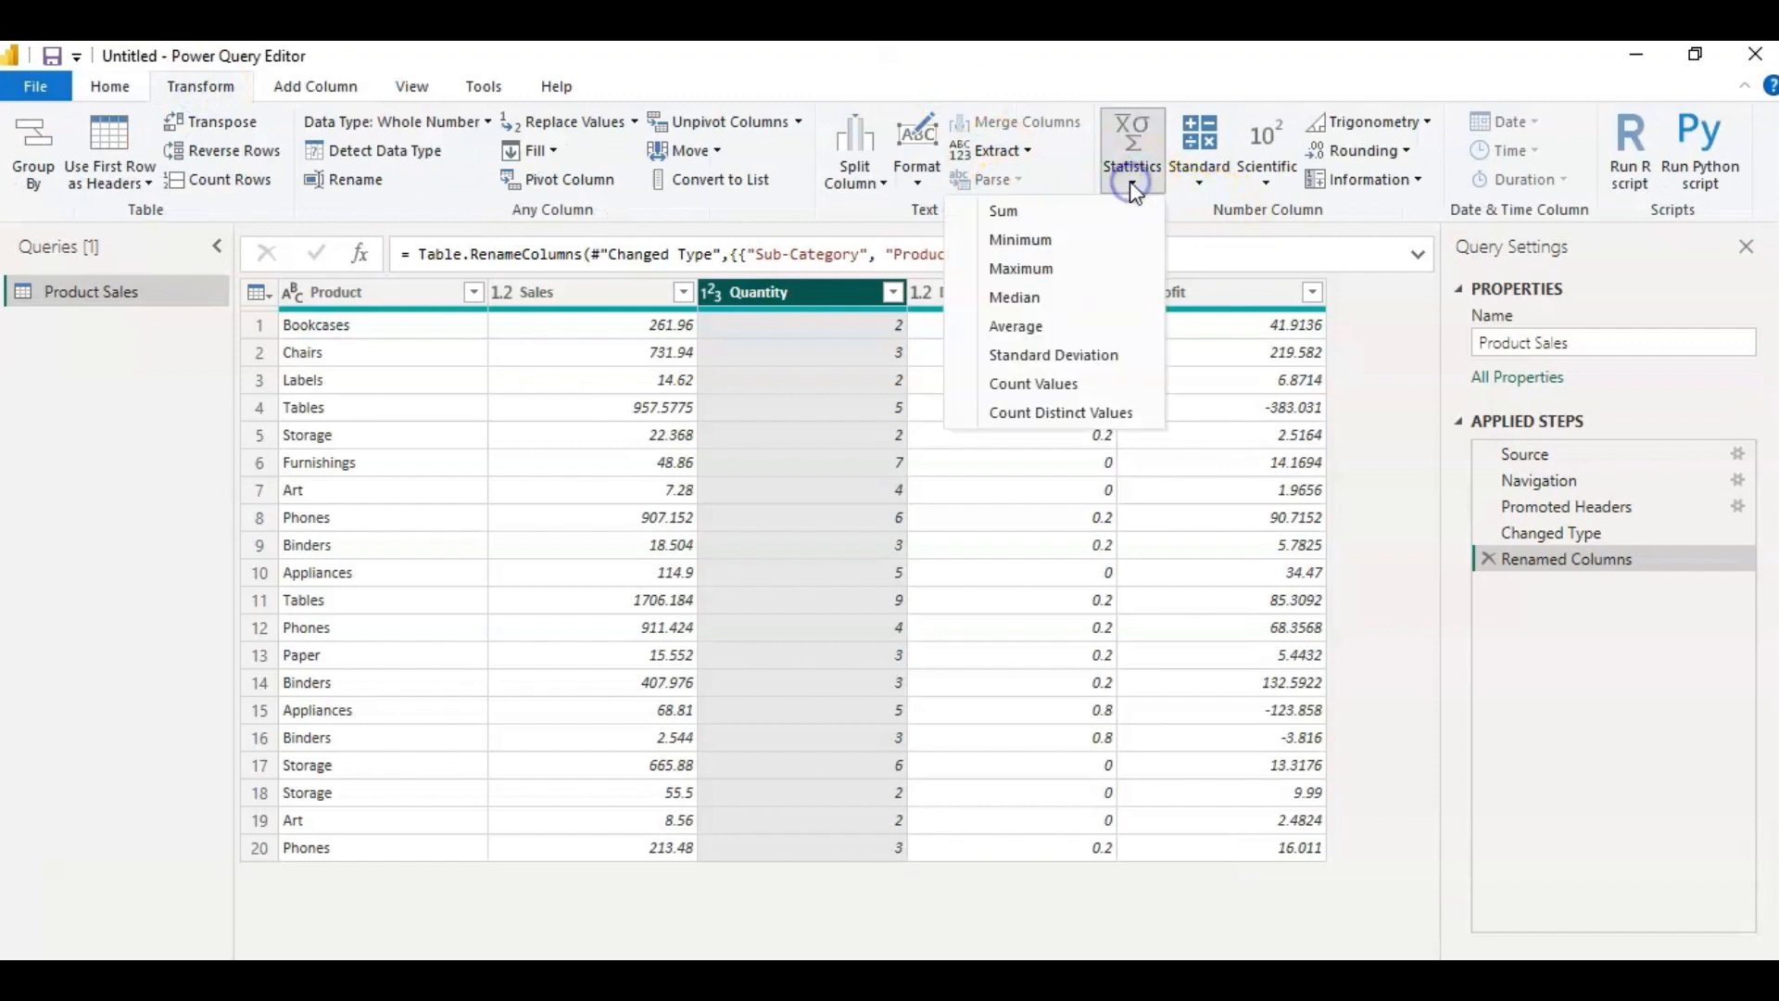
{"action": "left_click", "coordinate": [1049, 268]}
{"action": "left_click", "coordinate": [1029, 297]}
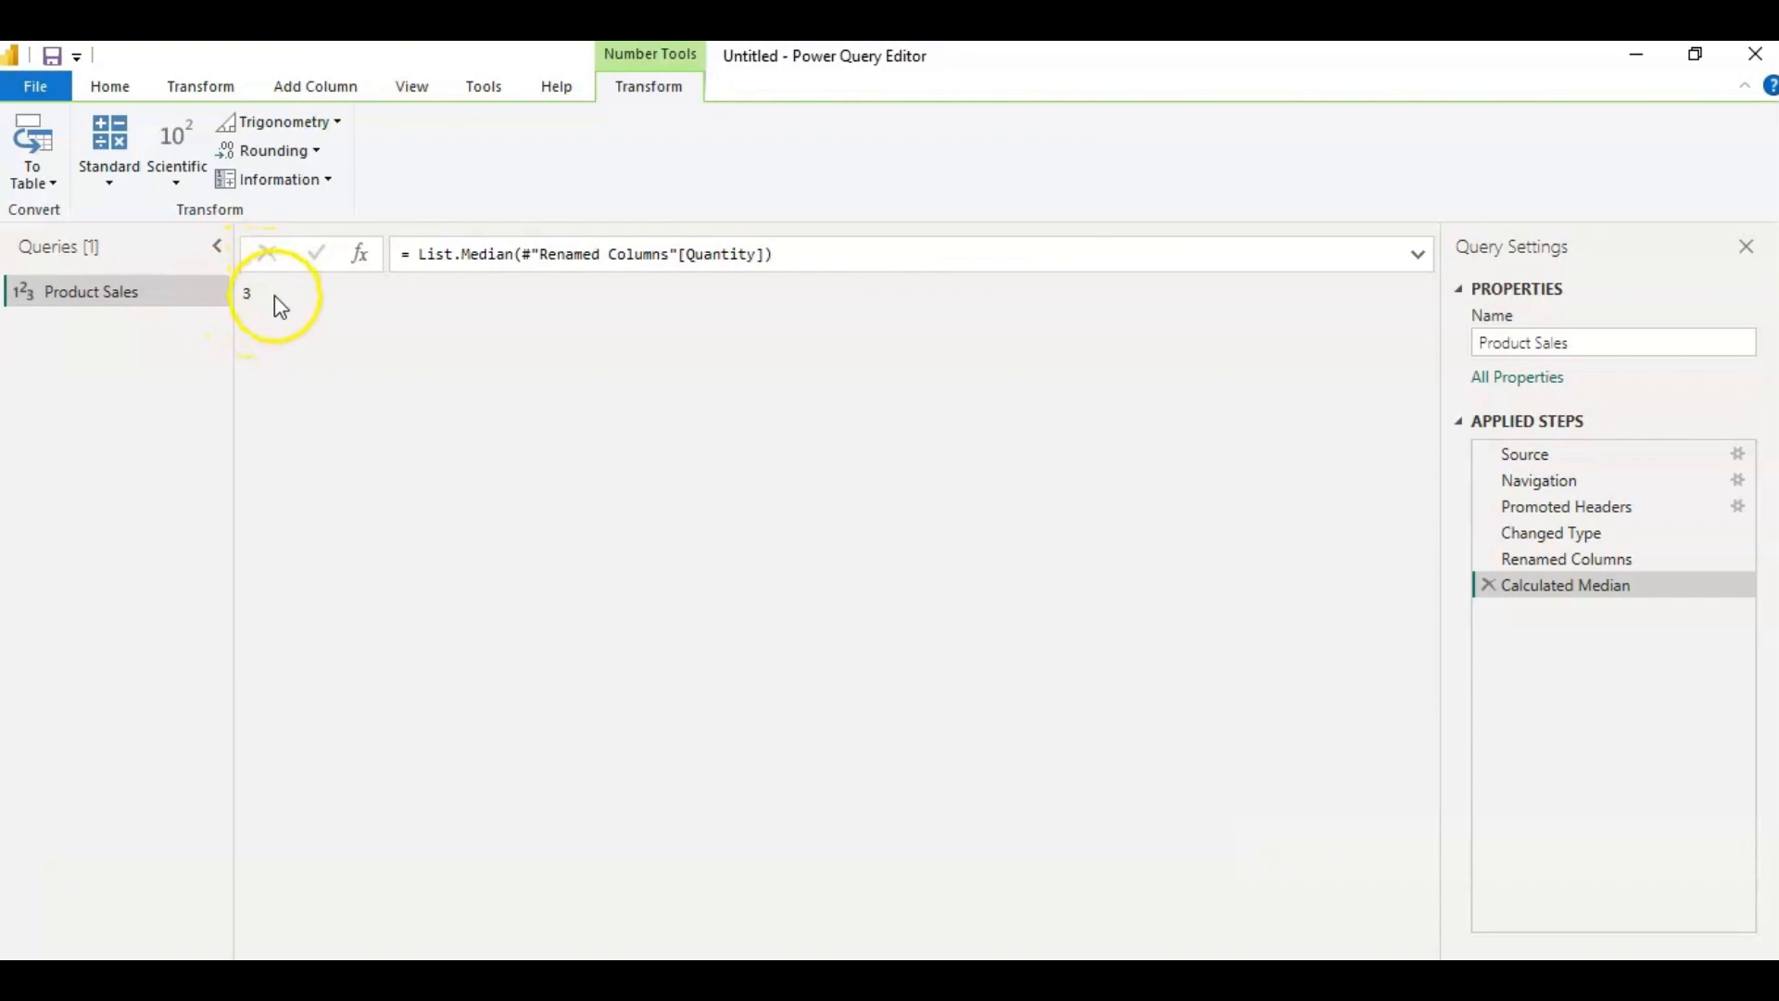
{"action": "left_click", "coordinate": [1489, 585]}
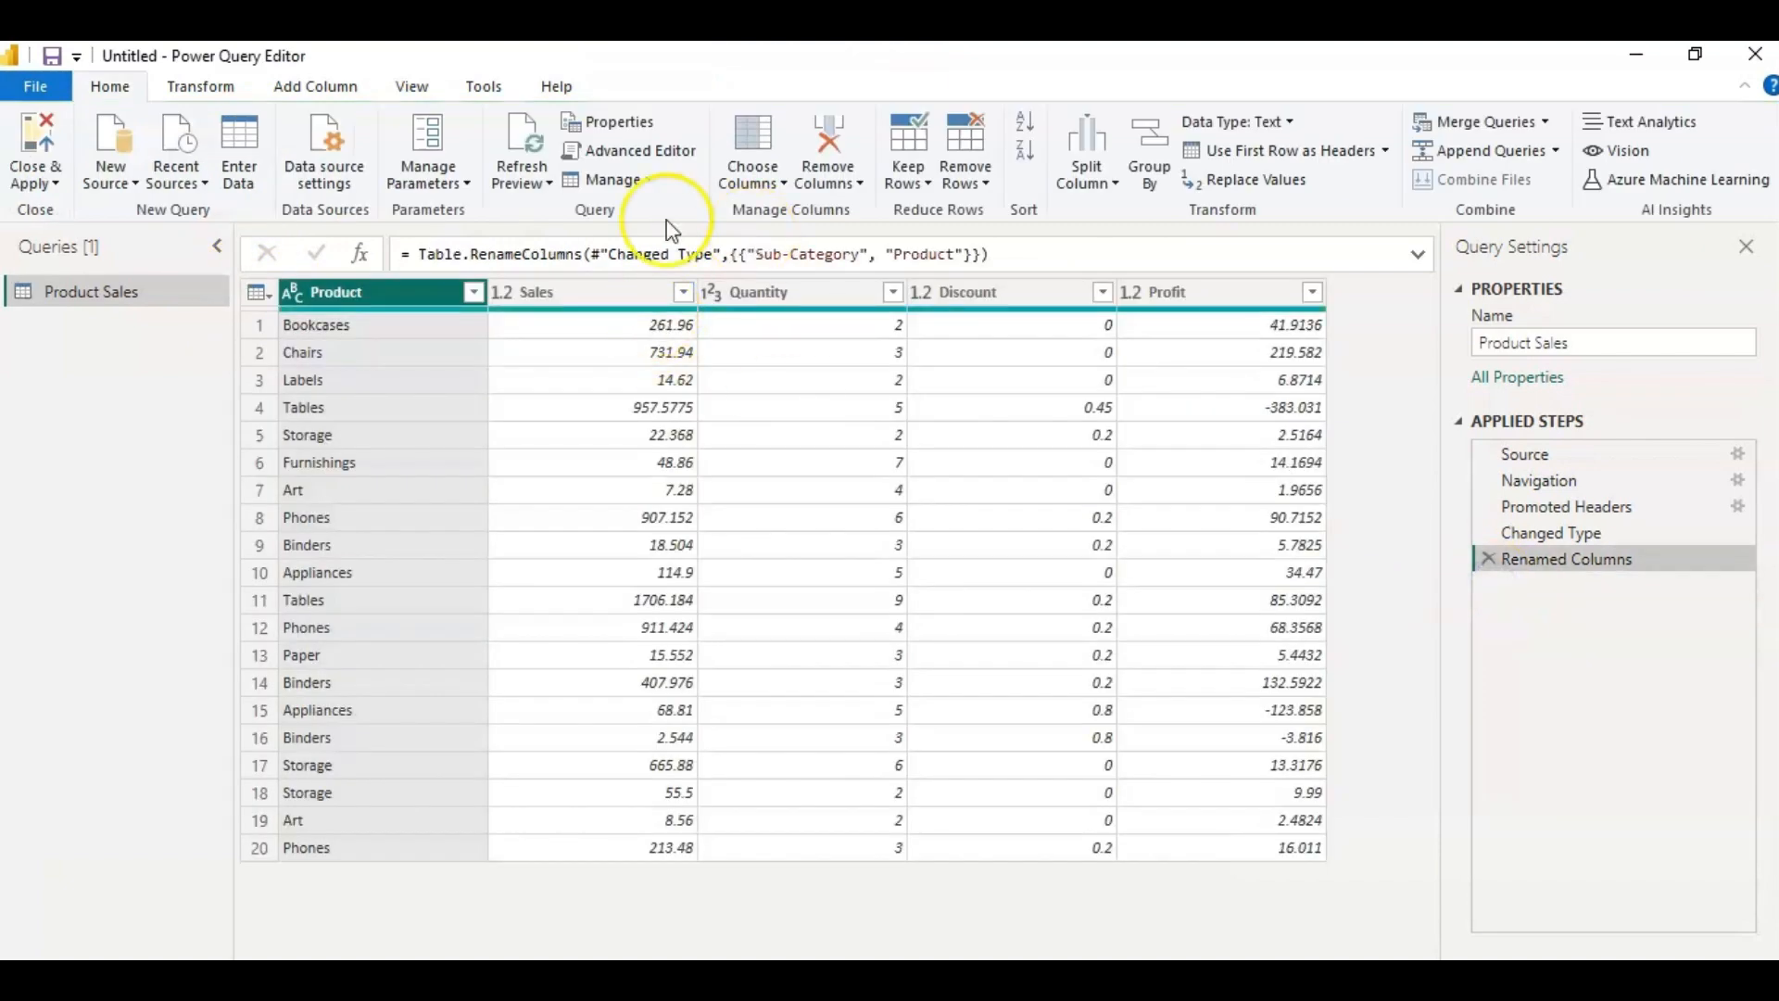
Examine which Statistics operations are offered for the text column Product, including Count Values and Count Distinct Values.
{"action": "left_click", "coordinate": [200, 86]}
{"action": "left_click", "coordinate": [1082, 153]}
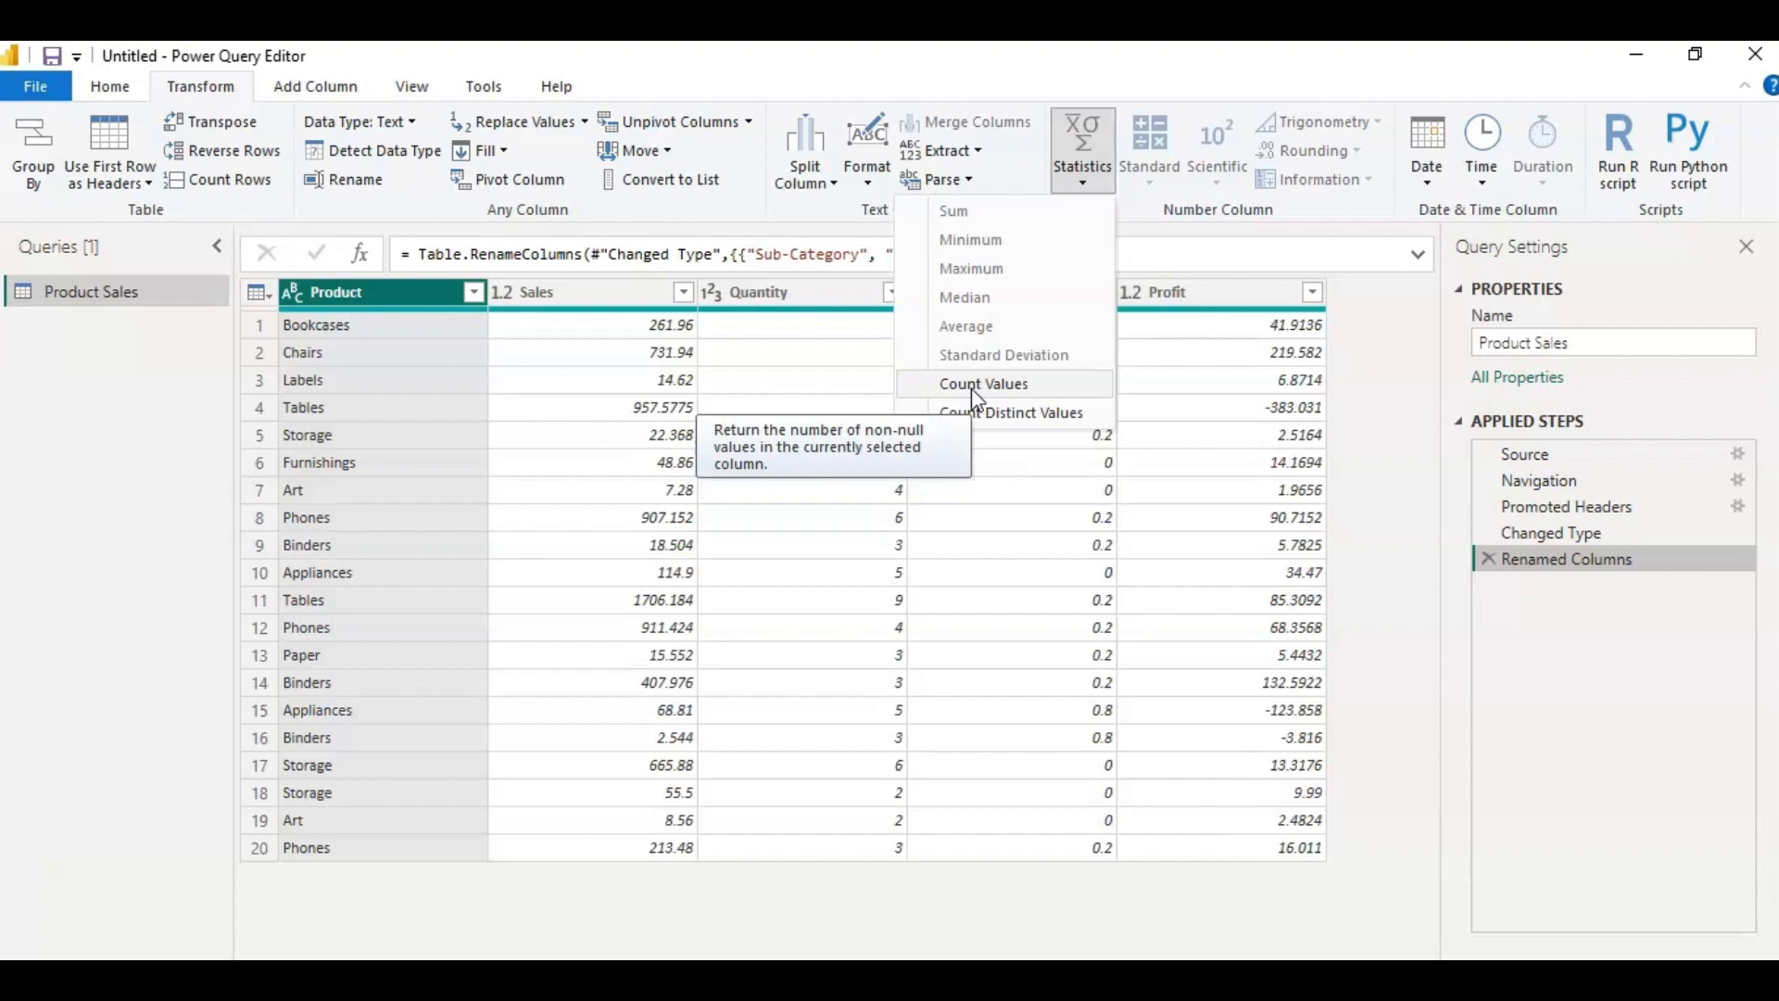
{"action": "left_click", "coordinate": [975, 423]}
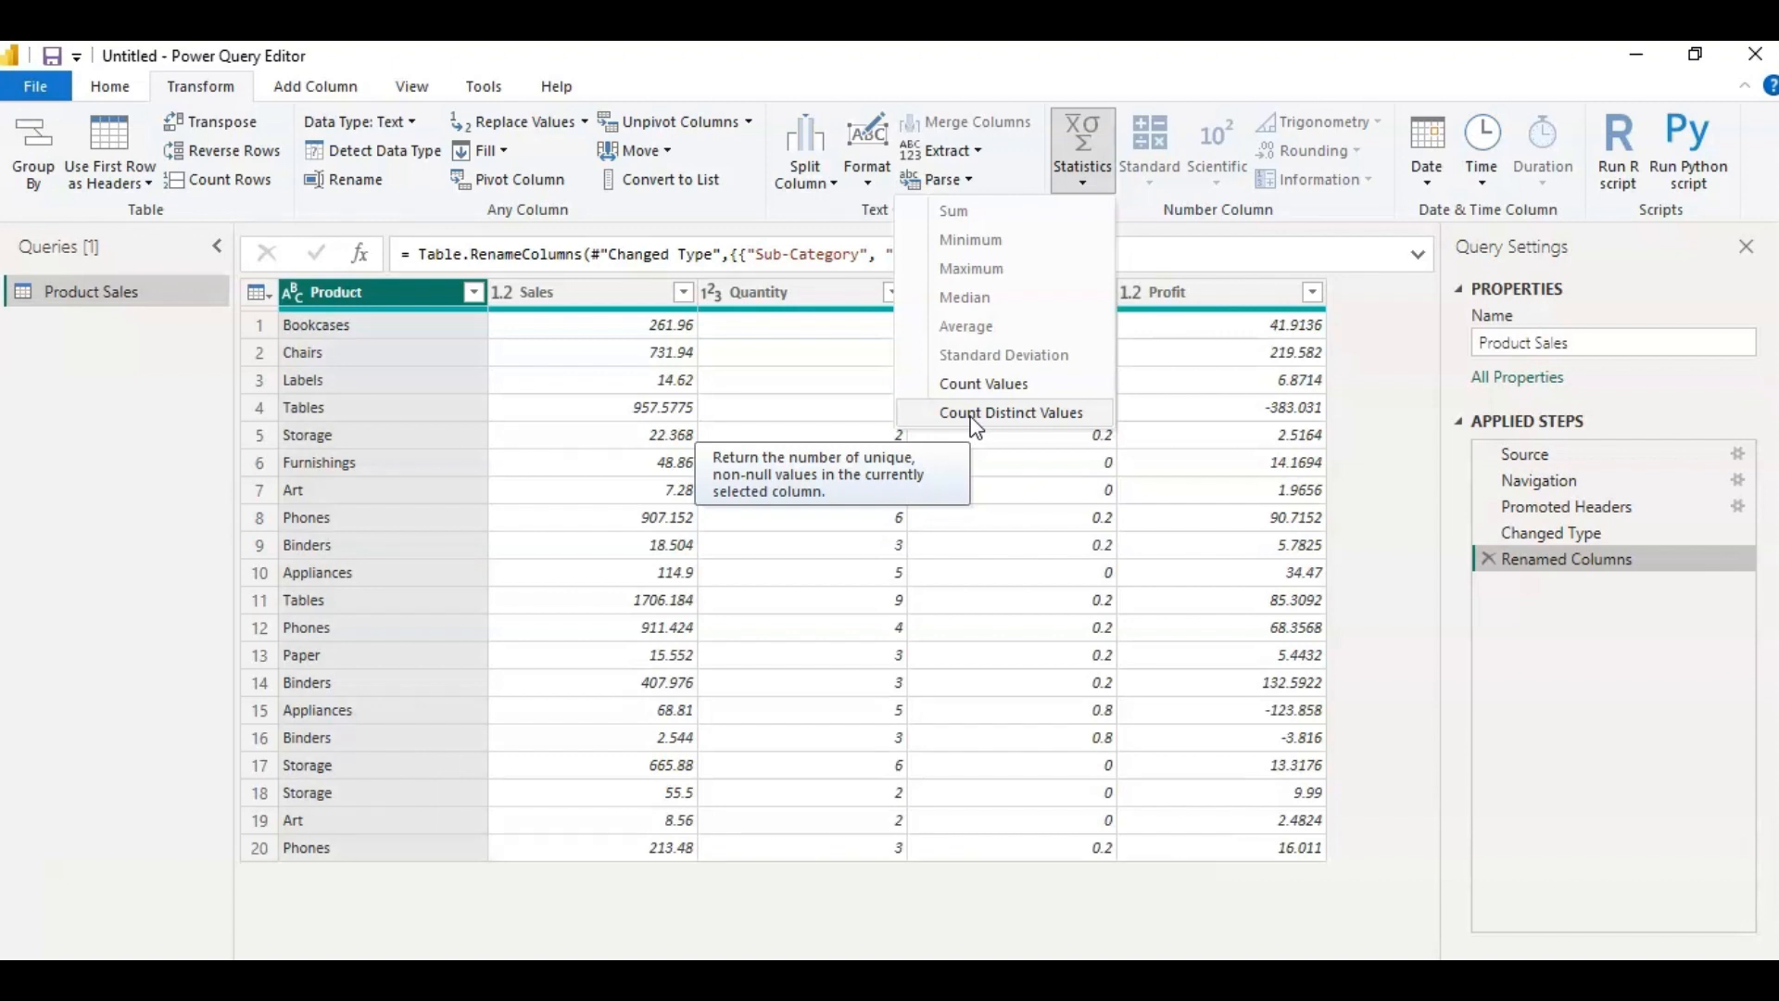
{"action": "left_click", "coordinate": [343, 818]}
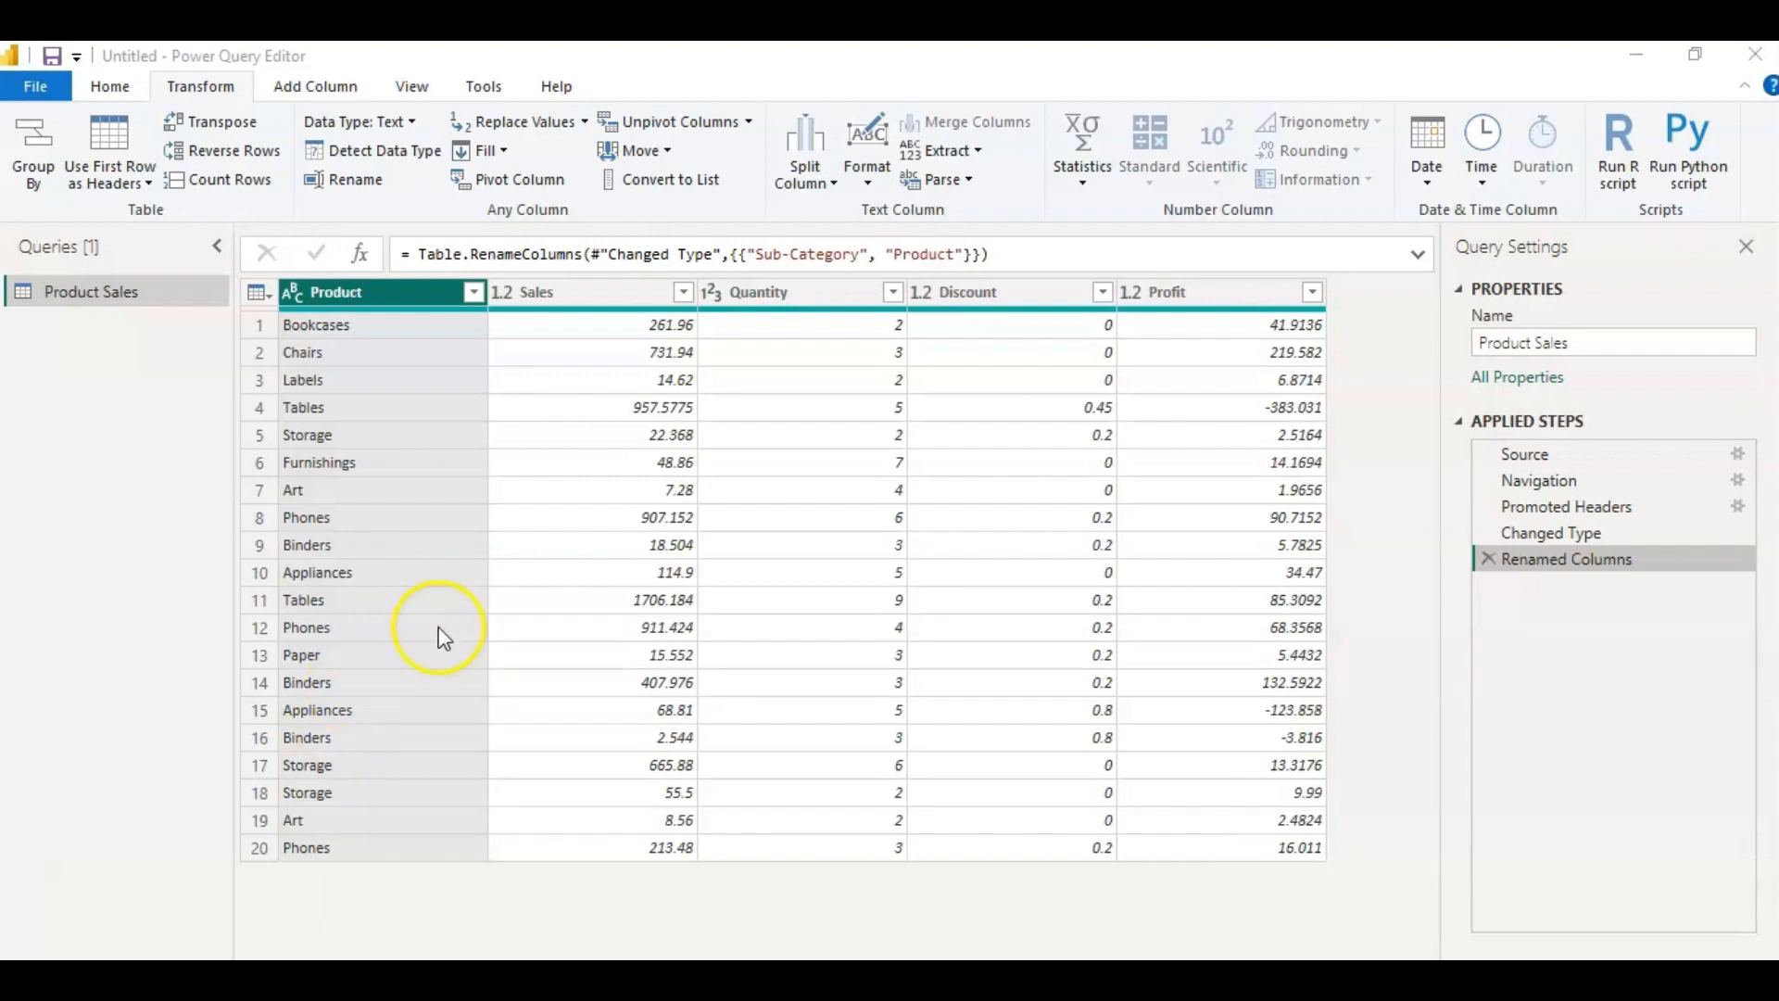
Count the non-null values in the Sales column and delete the resulting applied step.
{"action": "left_click", "coordinate": [578, 289]}
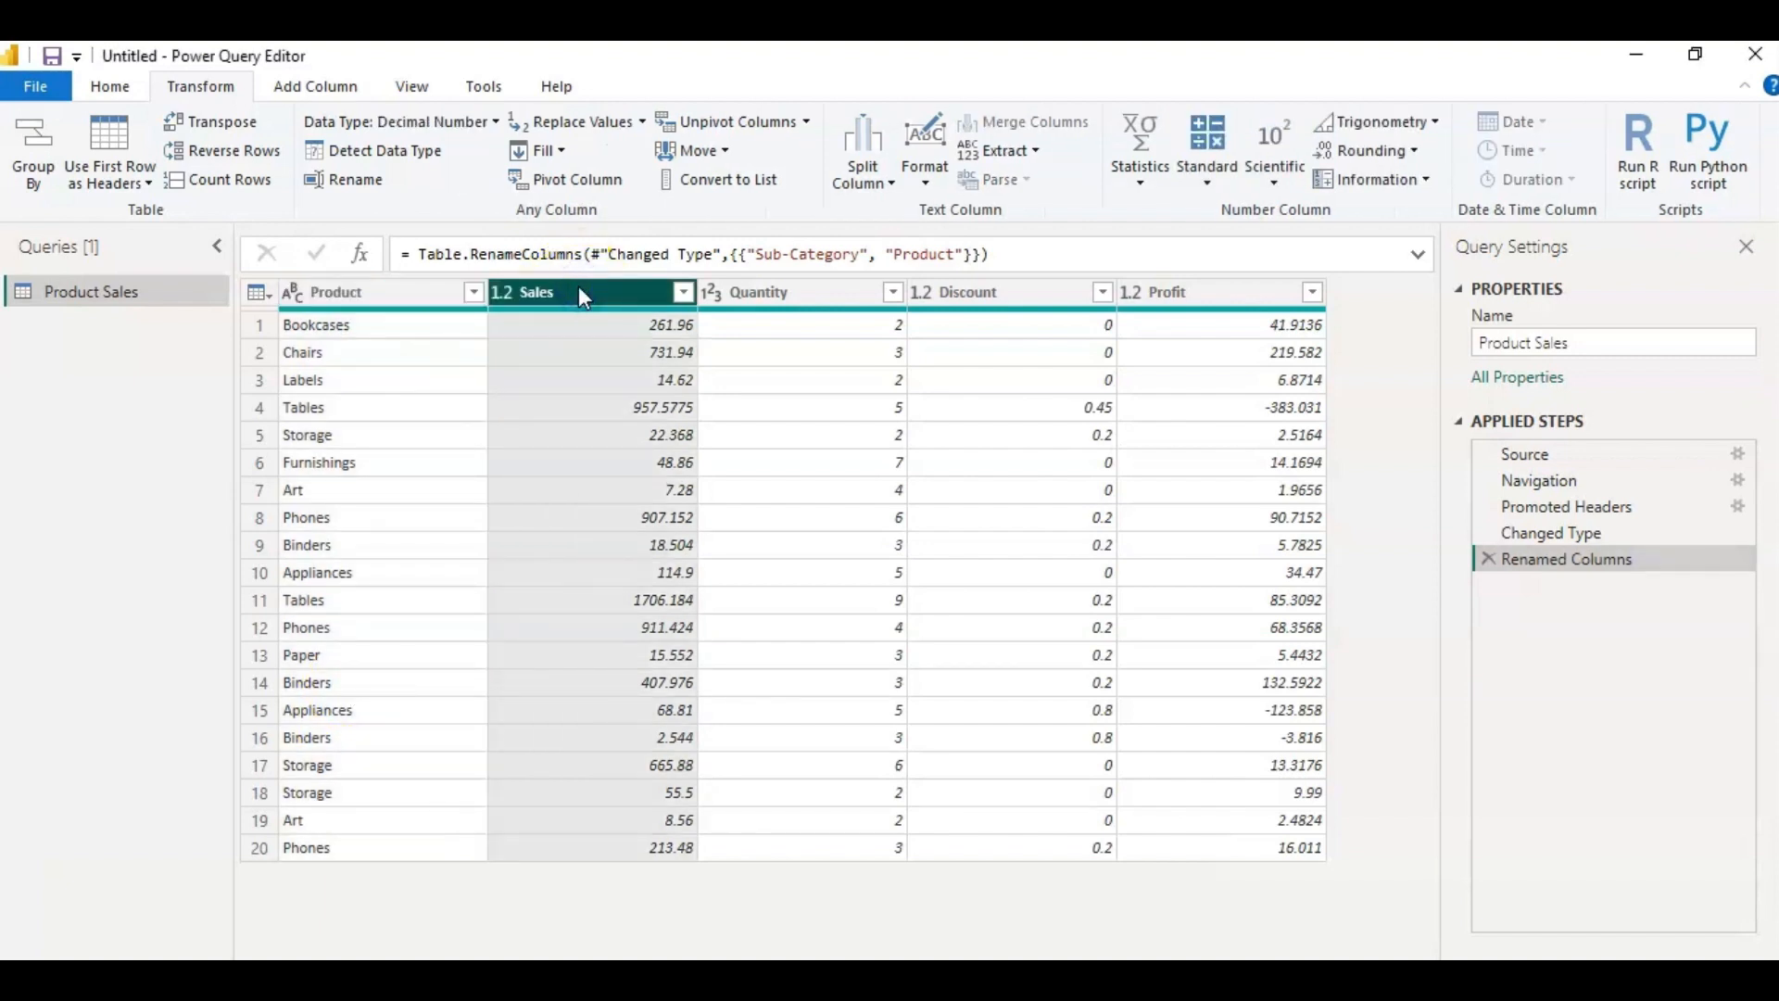
{"action": "left_click", "coordinate": [1140, 181]}
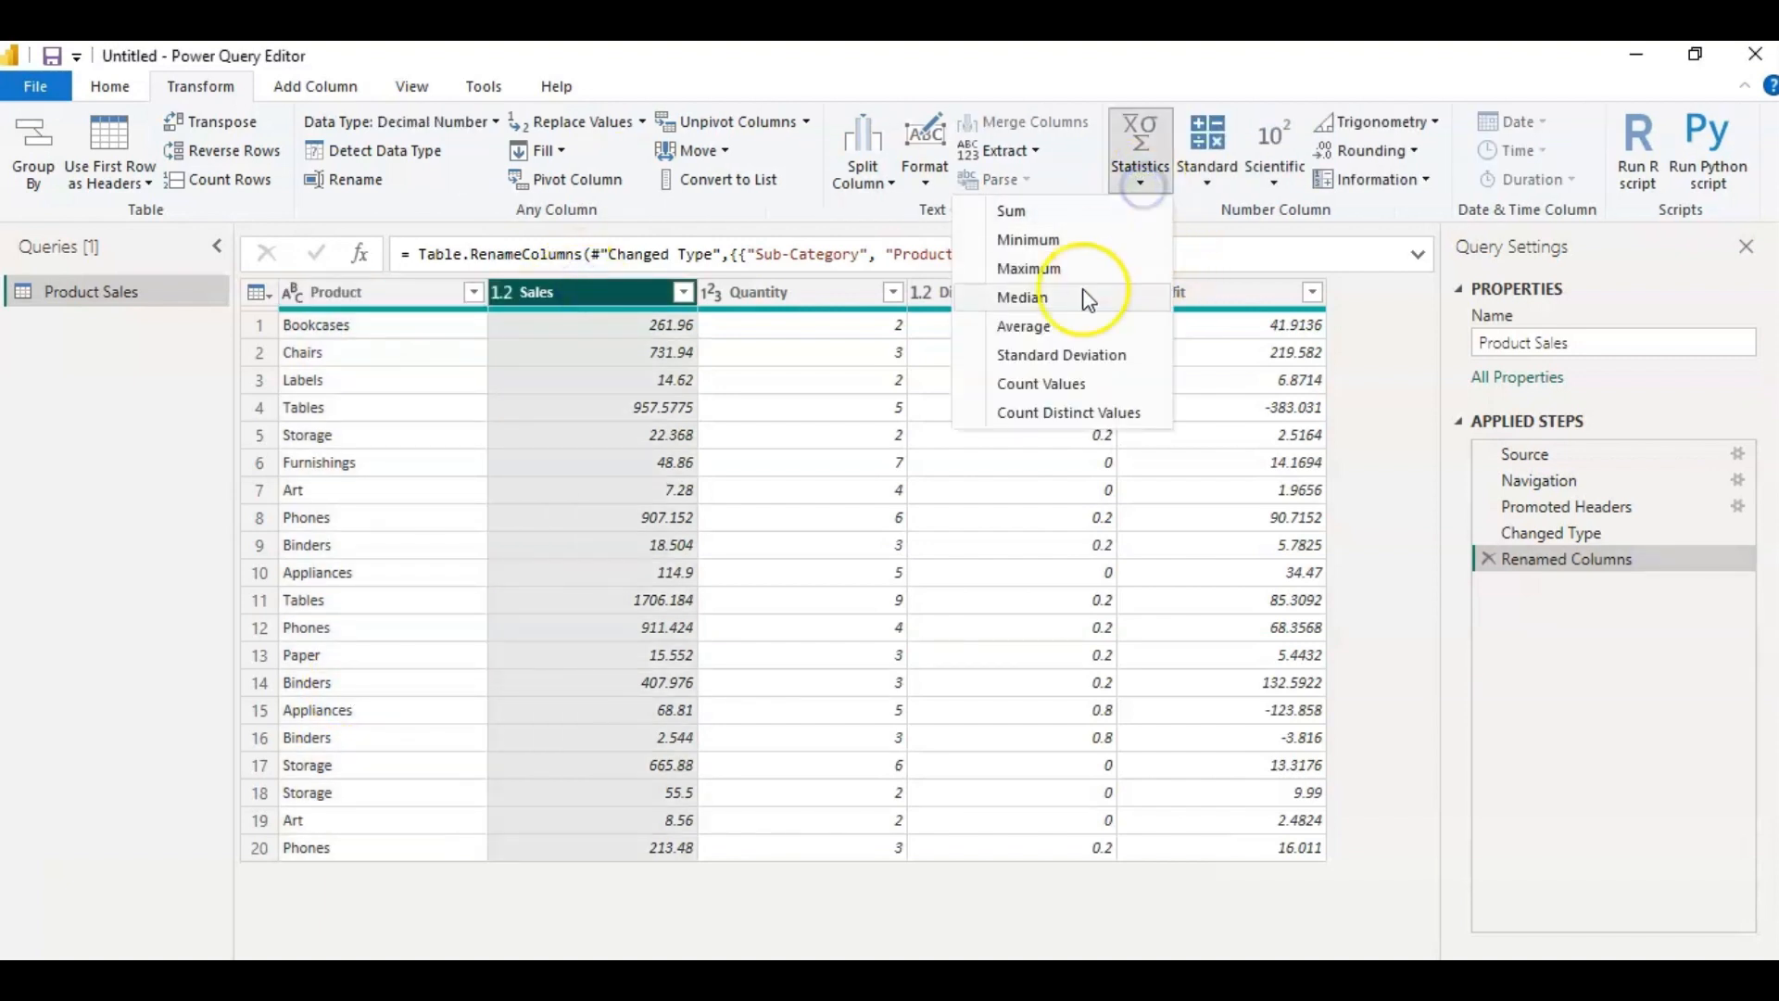
{"action": "left_click", "coordinate": [1065, 384]}
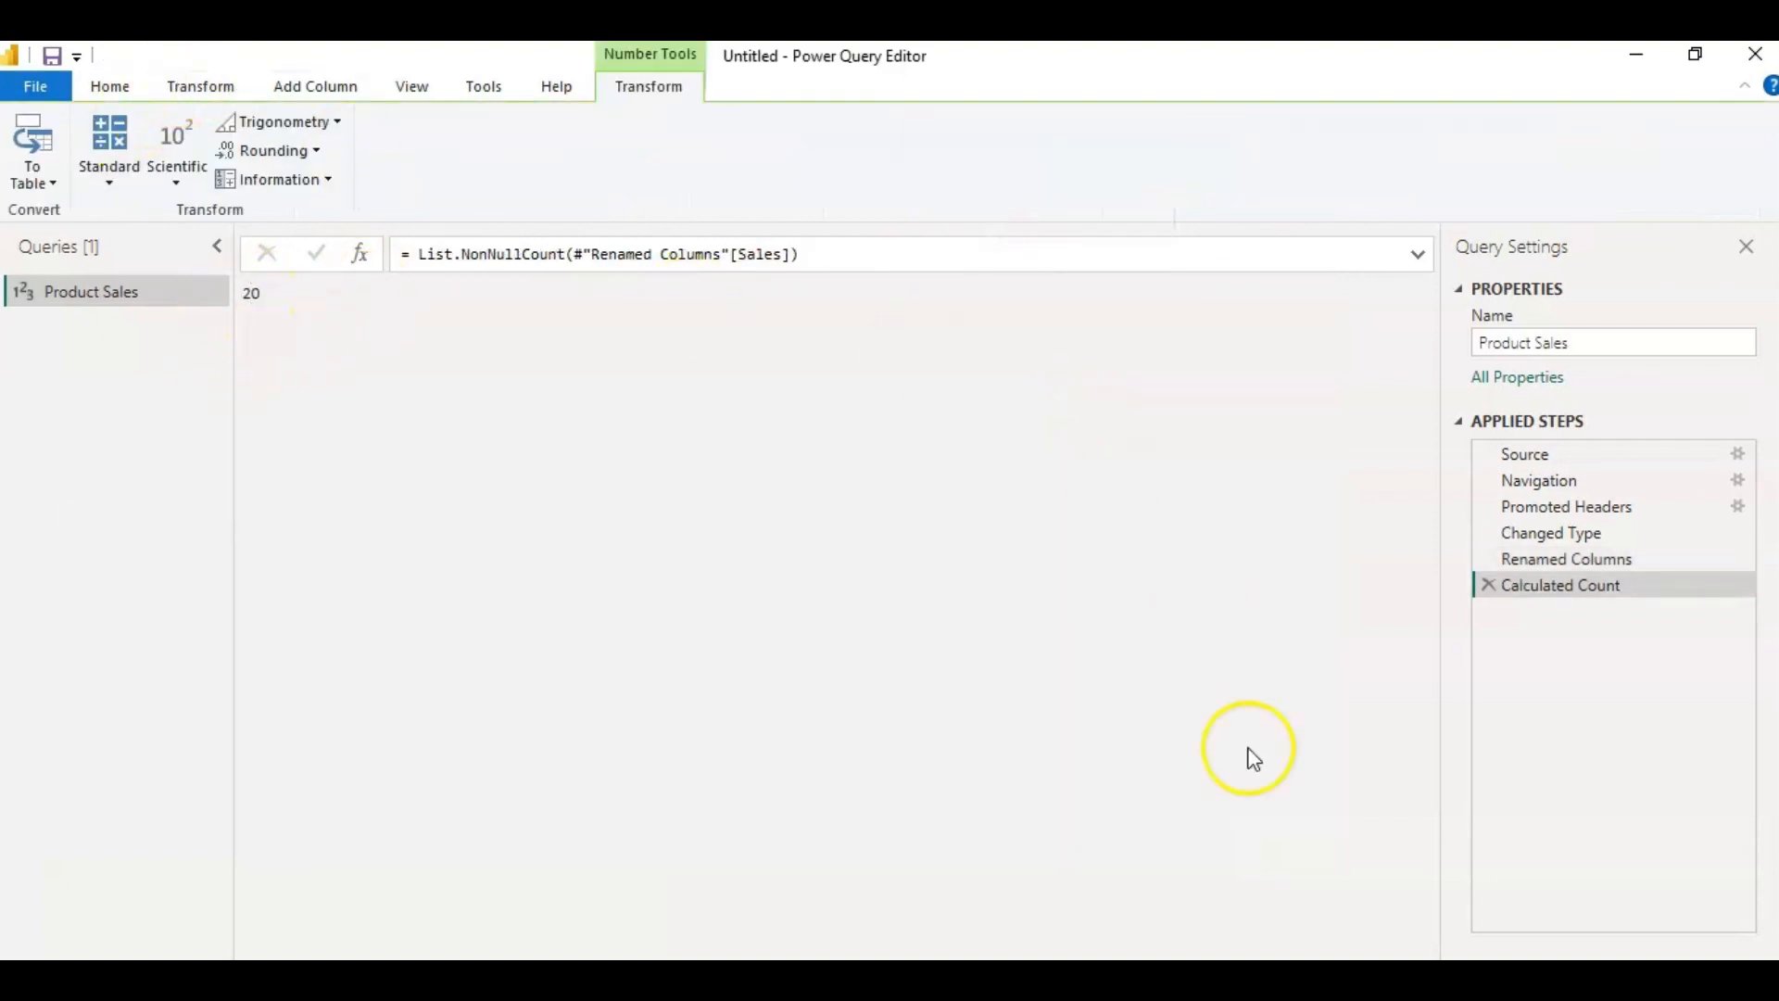
{"action": "left_click", "coordinate": [1485, 586]}
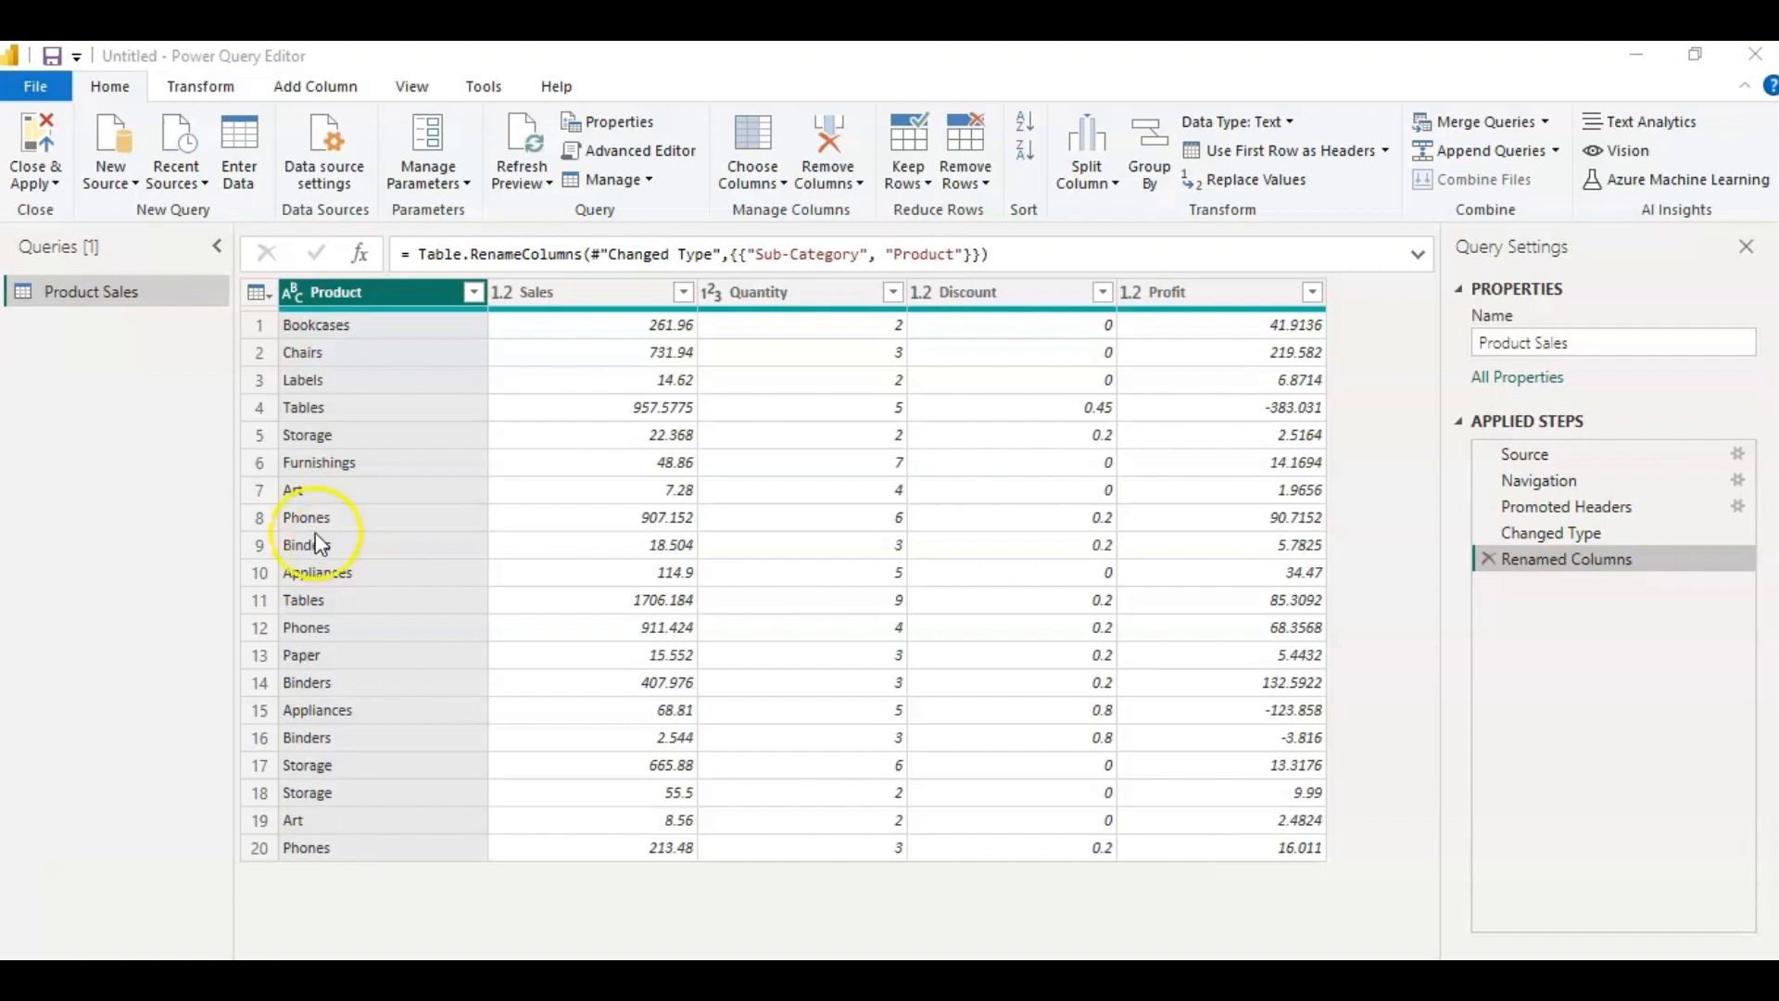
Count the distinct values in the Product column using the Statistics operations.
{"action": "left_click", "coordinate": [367, 291]}
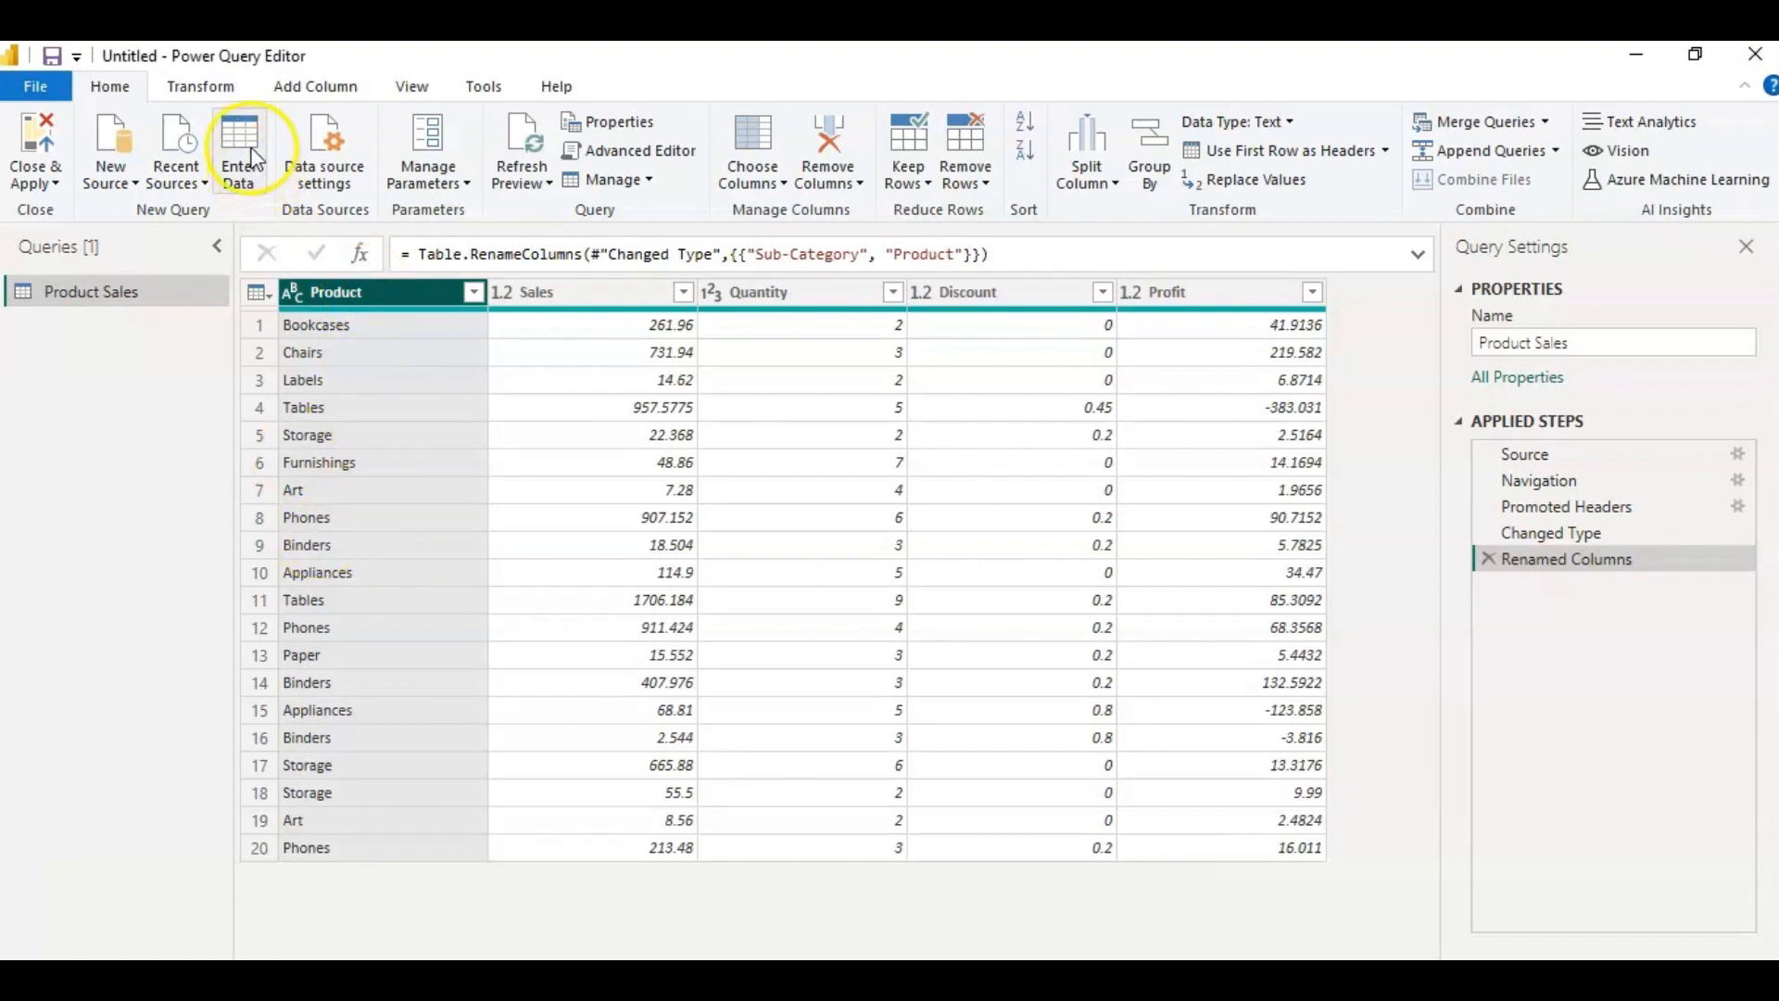
{"action": "left_click", "coordinate": [213, 93]}
{"action": "left_click", "coordinate": [1082, 176]}
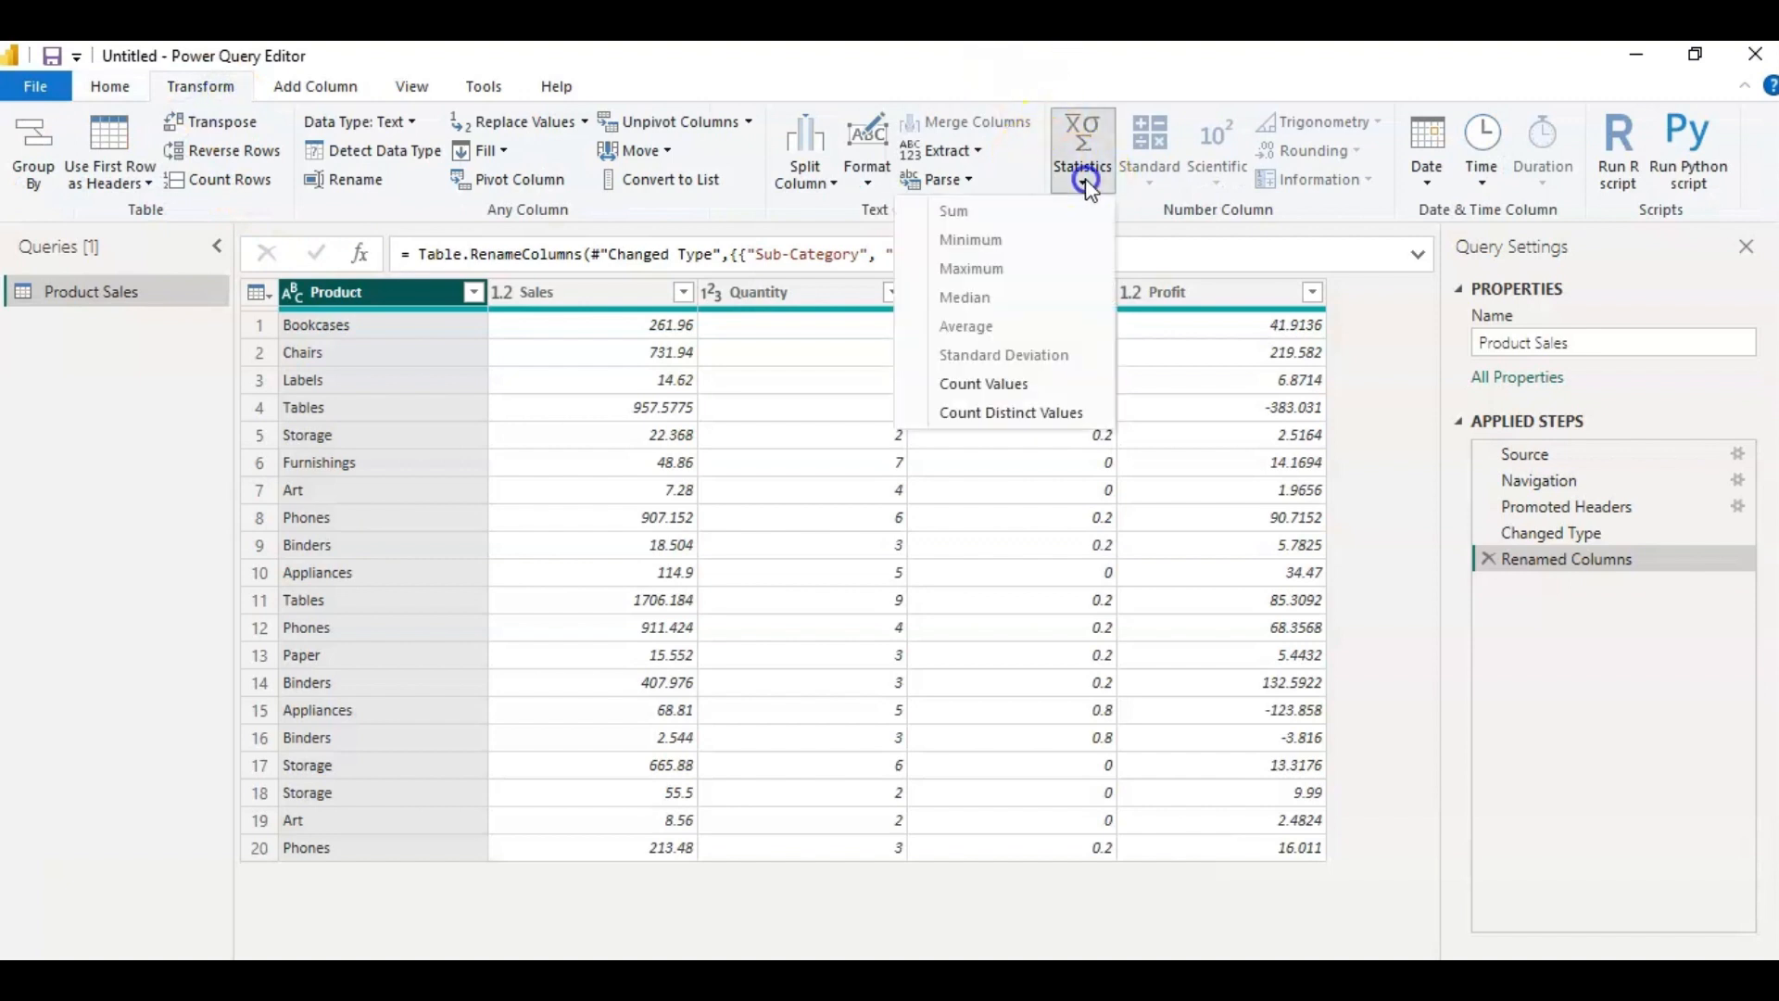
{"action": "left_click", "coordinate": [1028, 413]}
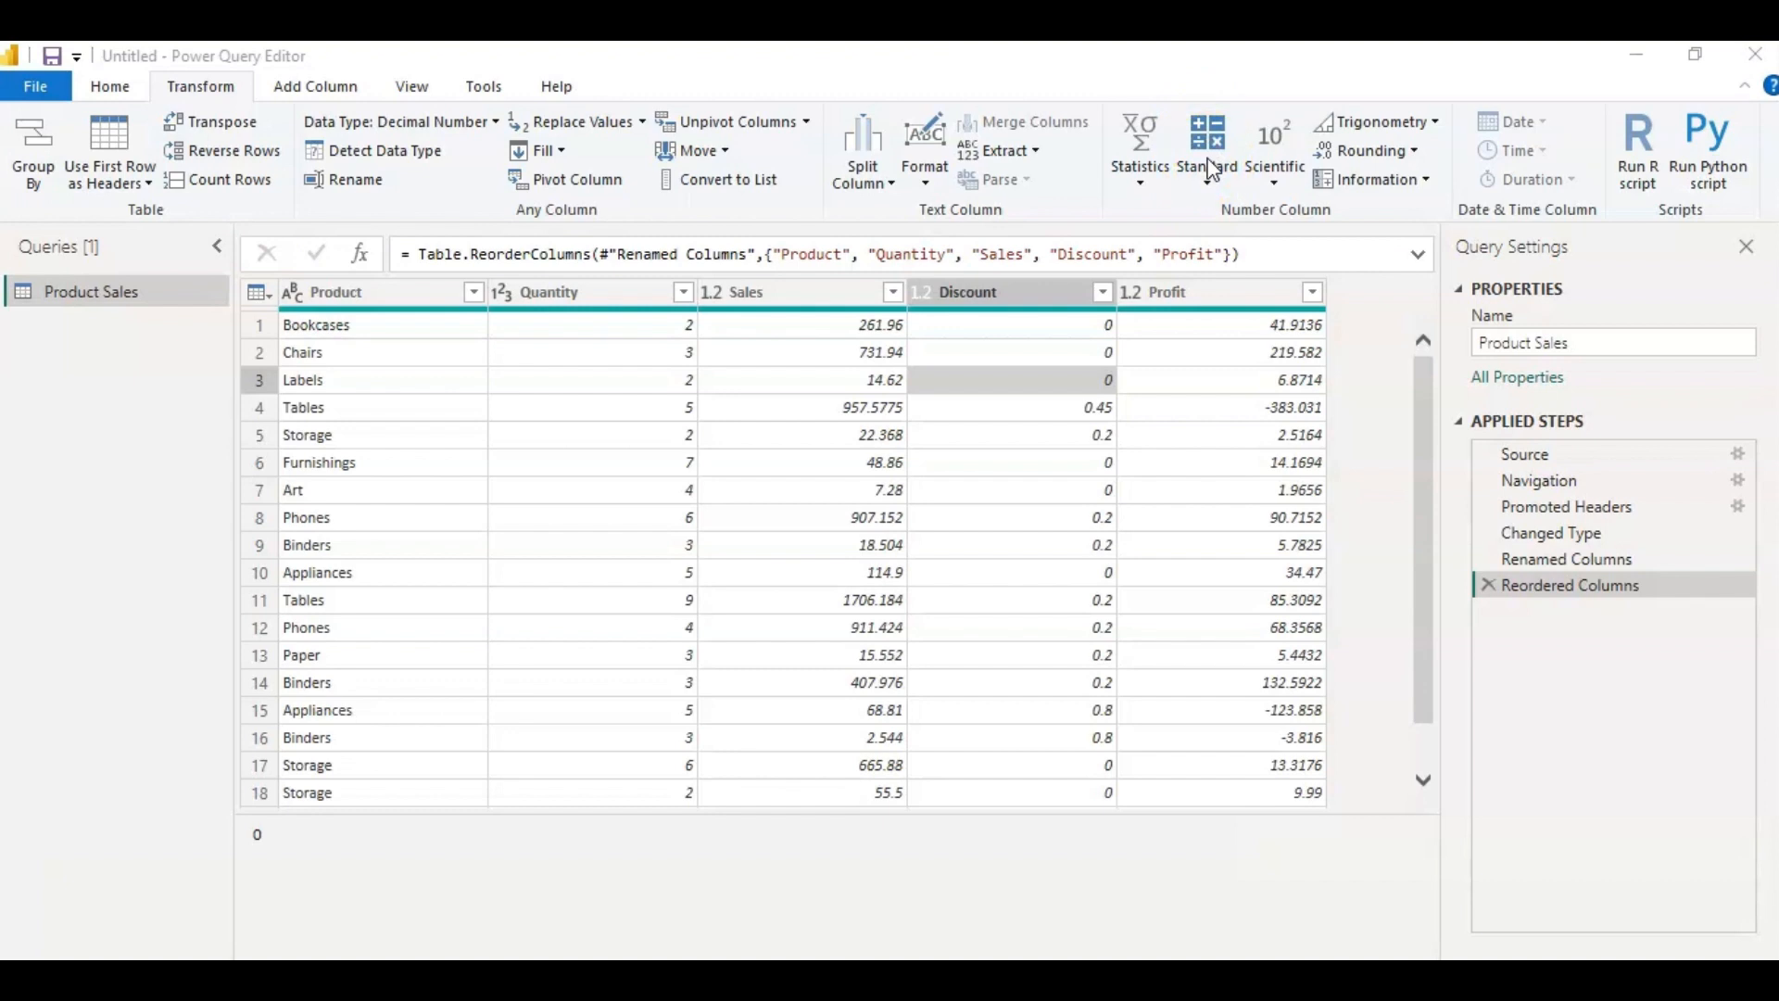
Add 5 to every value in the Quantity column with the standard Add operation.
{"action": "left_click", "coordinate": [604, 295]}
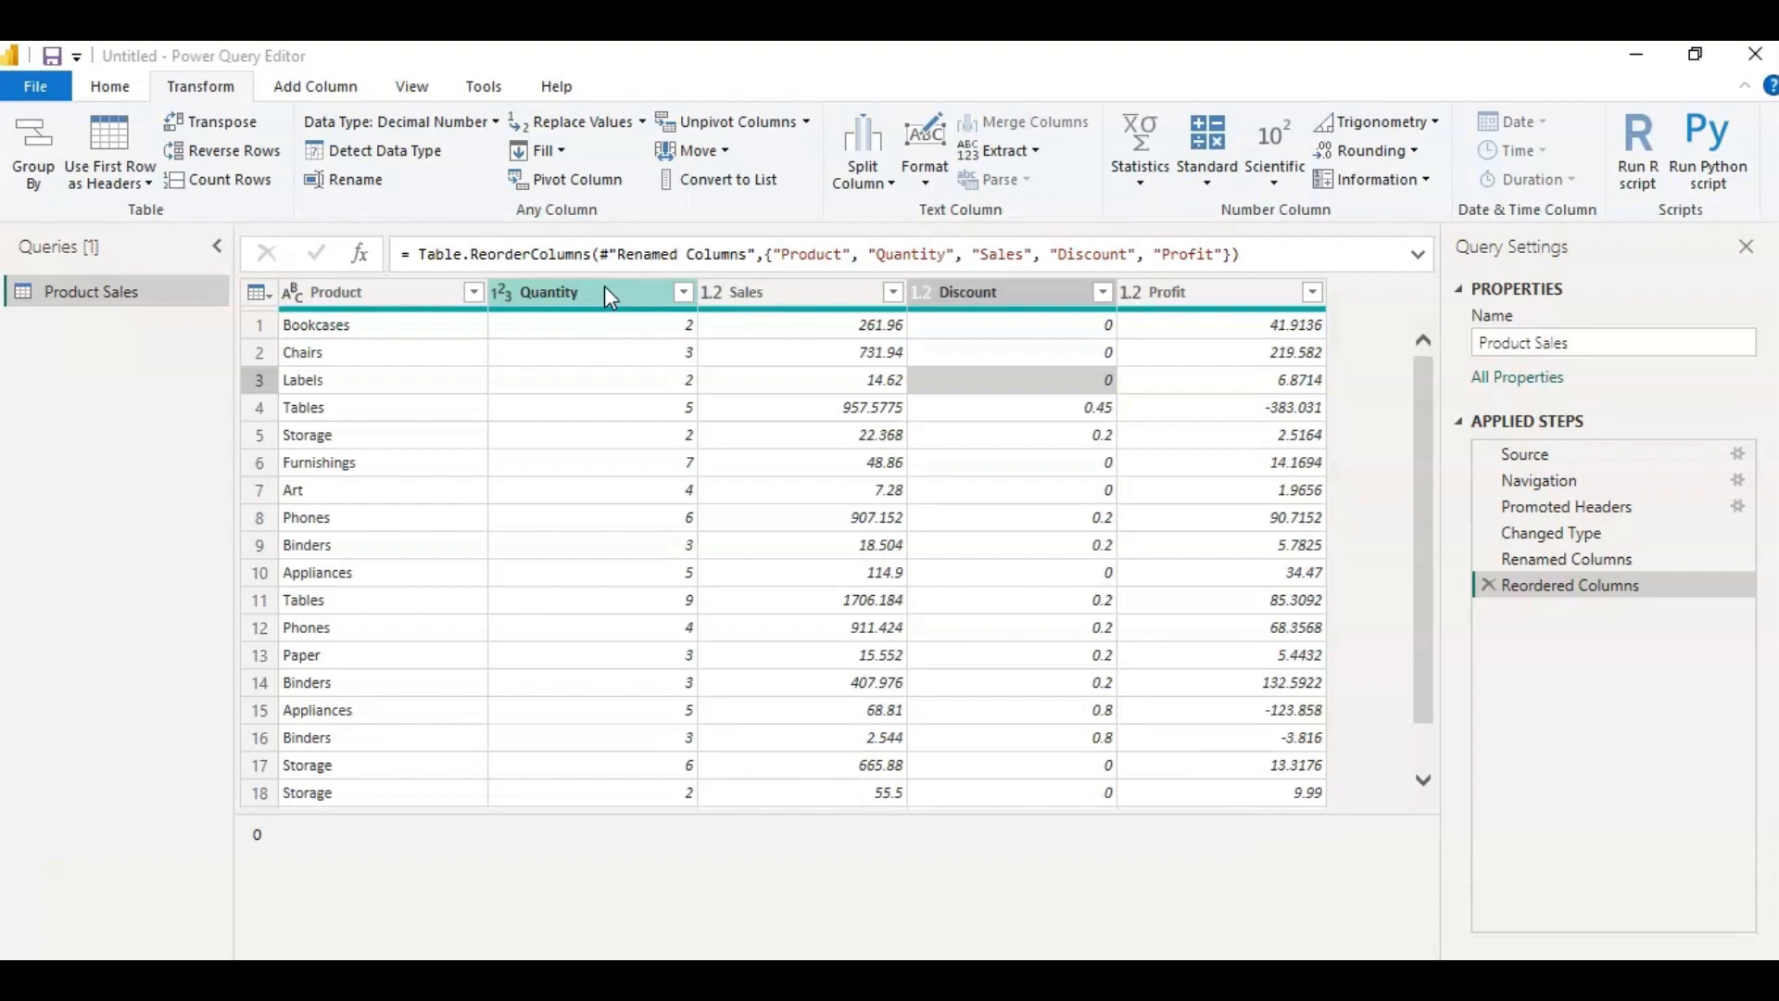
{"action": "left_click", "coordinate": [607, 294]}
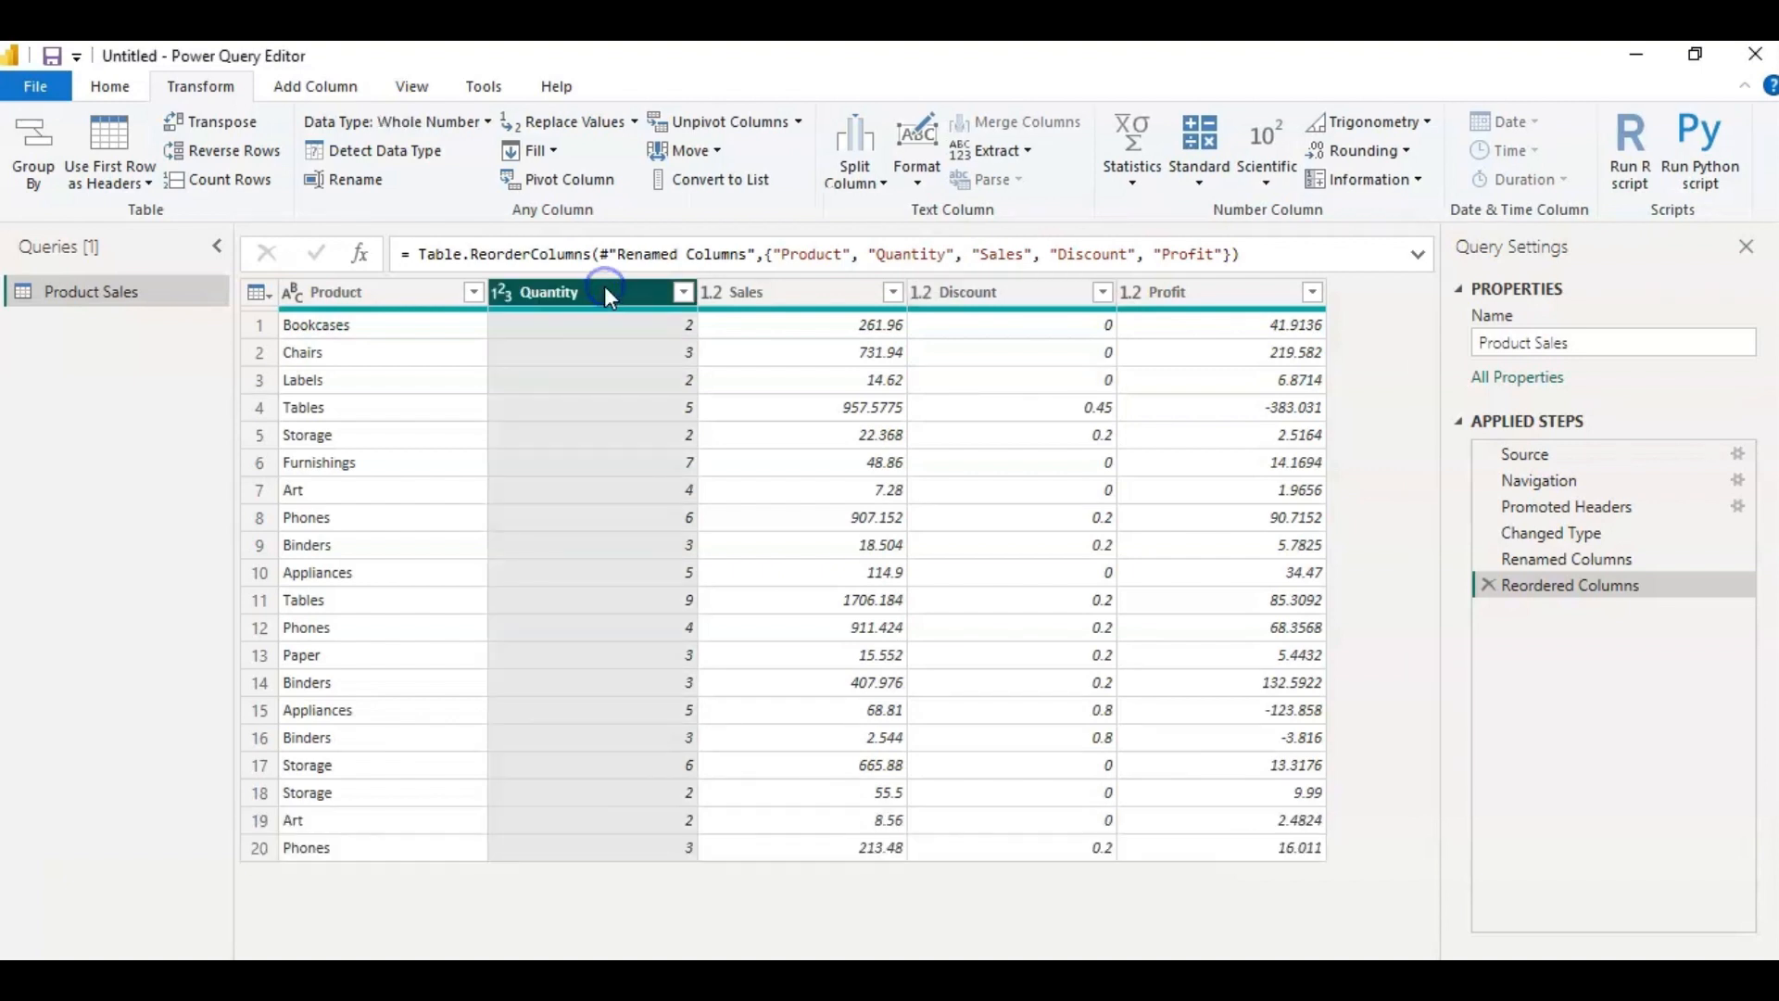
{"action": "left_click", "coordinate": [1199, 167]}
{"action": "left_click", "coordinate": [1124, 211]}
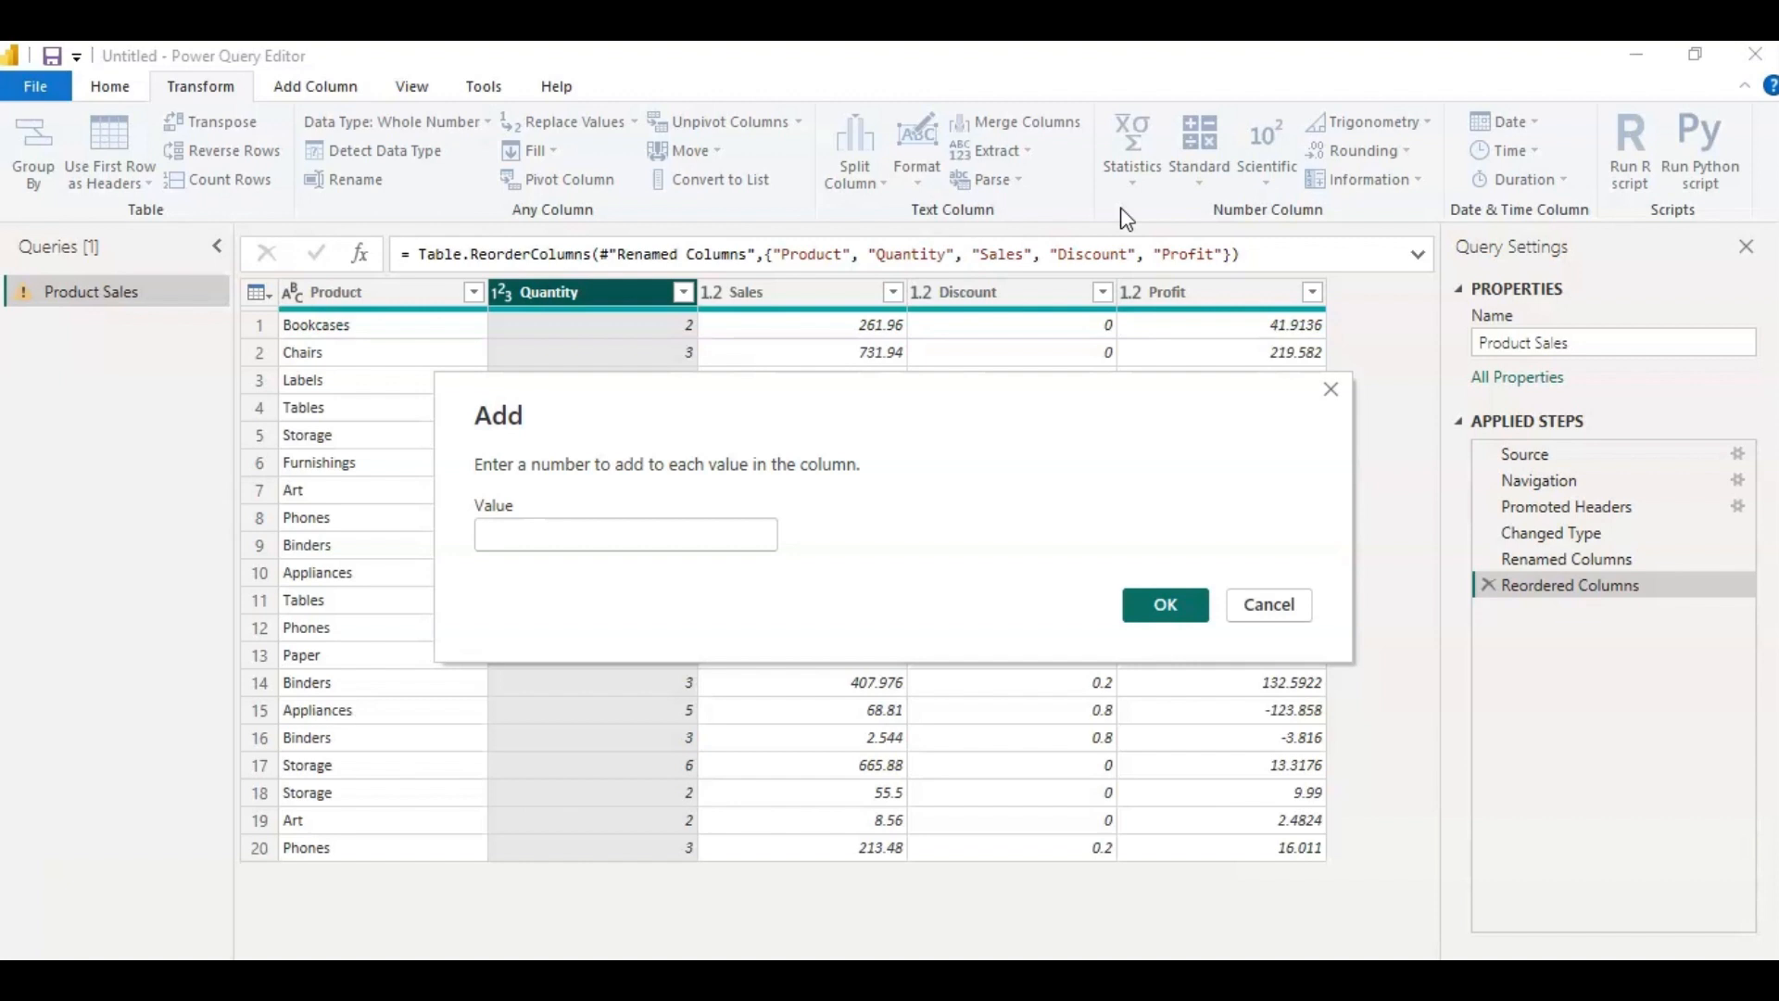
{"action": "left_click", "coordinate": [647, 536]}
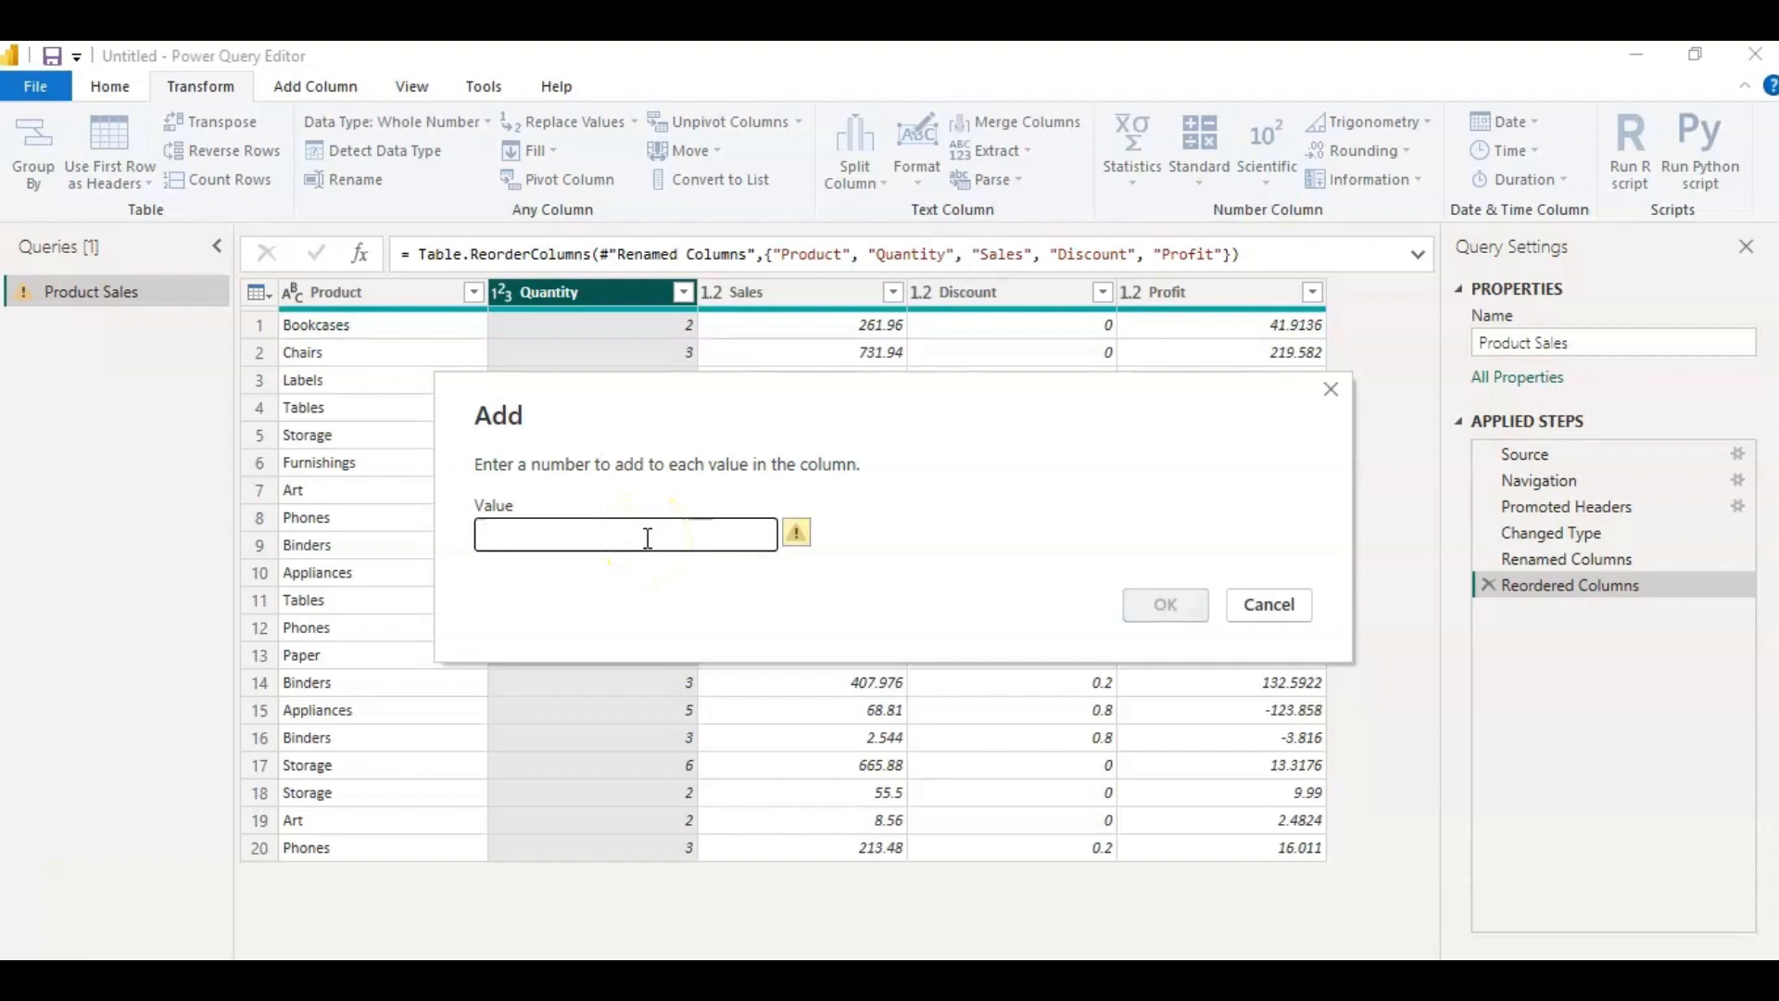
{"action": "type", "text": "5"}
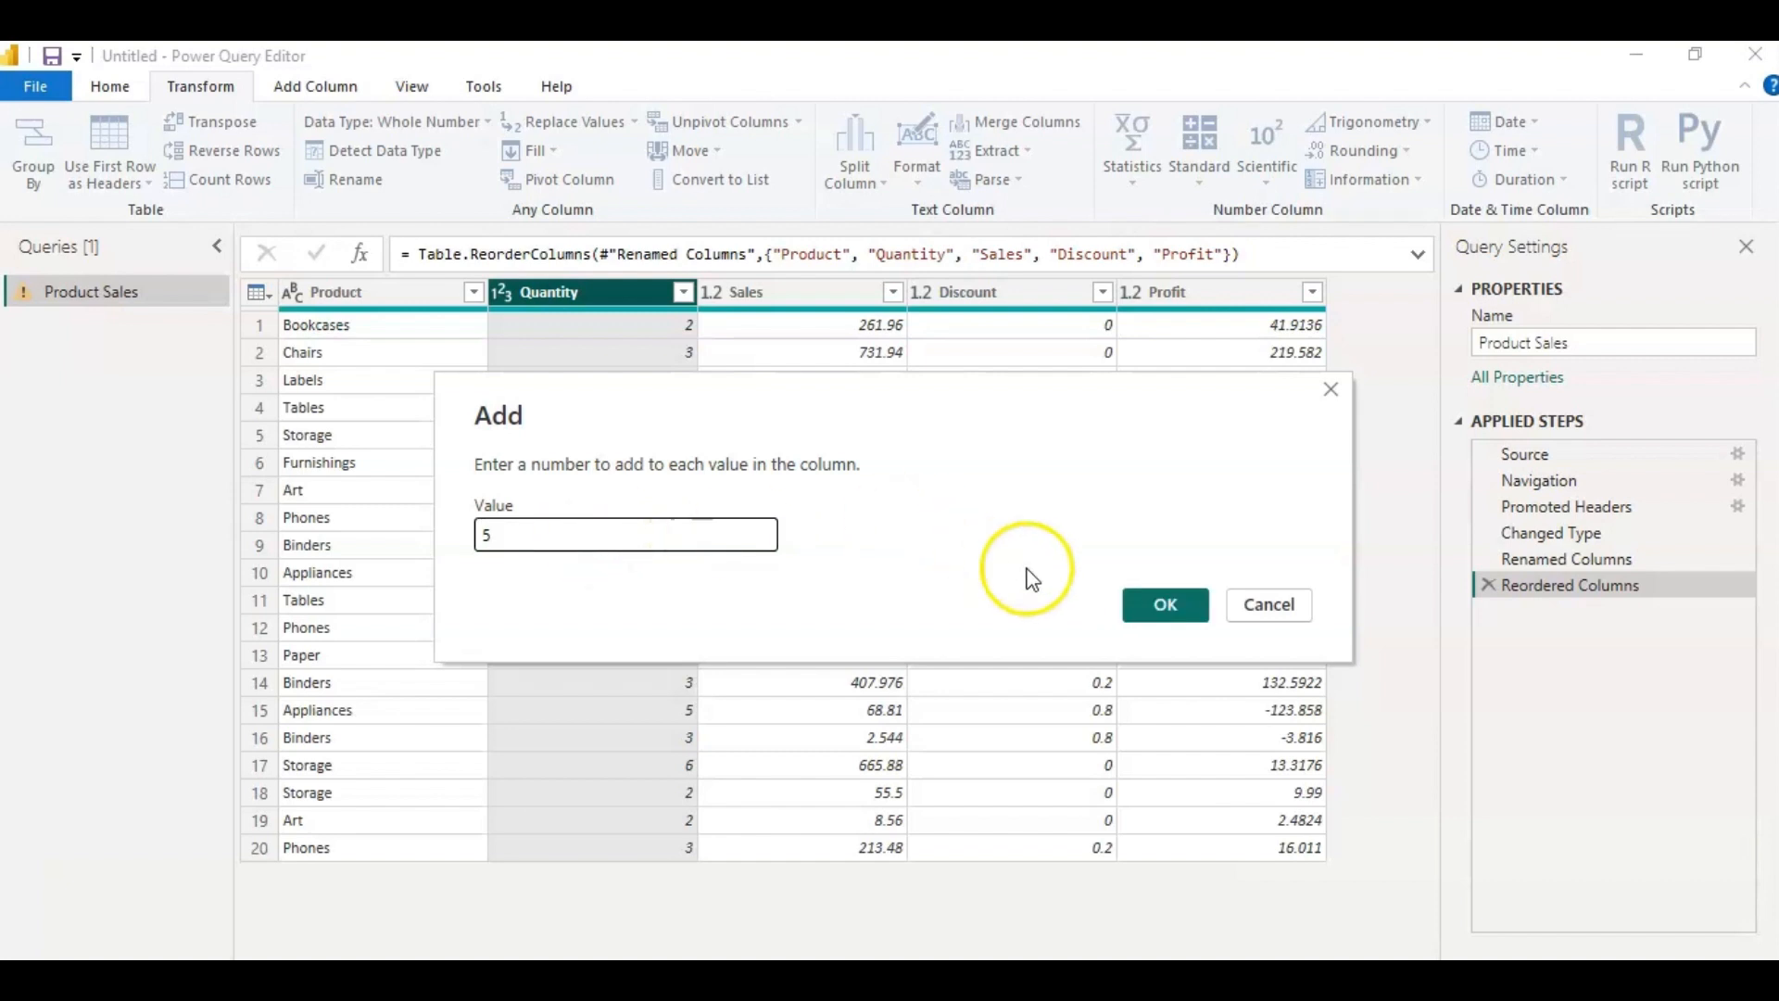
{"action": "left_click", "coordinate": [1172, 619]}
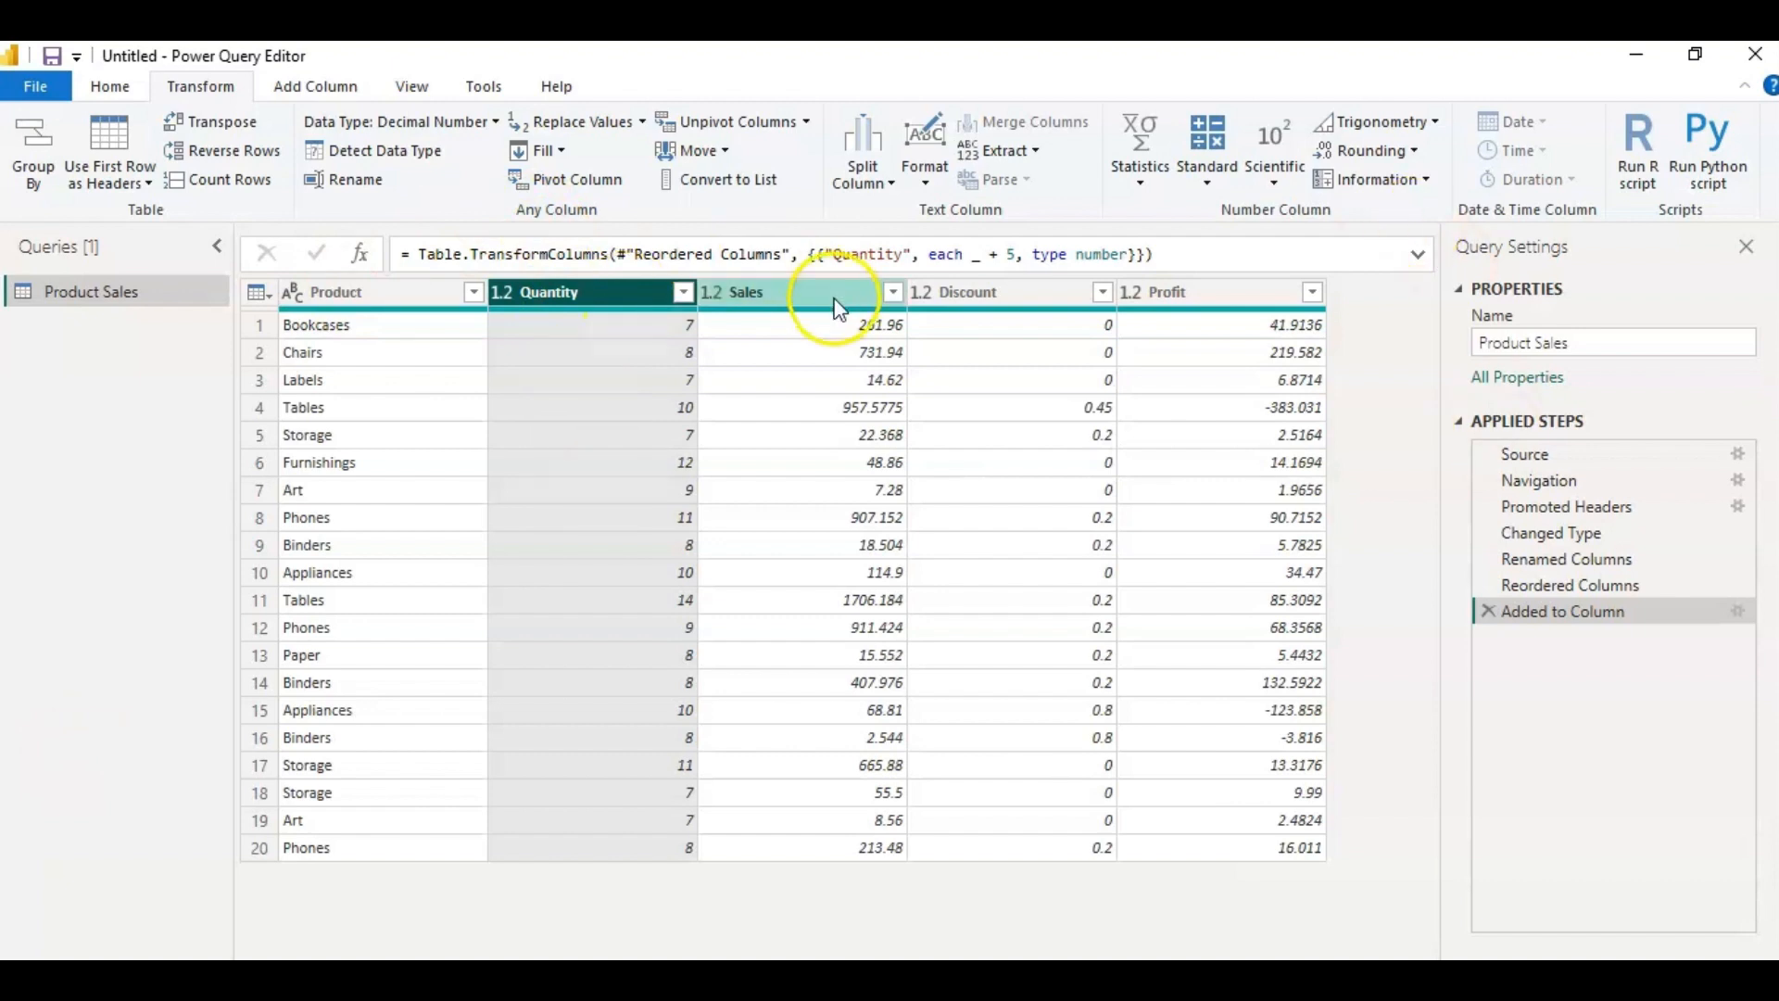
Divide every value in the Quantity column by 2 with the Divide operation and delete the resulting applied step.
{"action": "left_click", "coordinate": [1207, 183]}
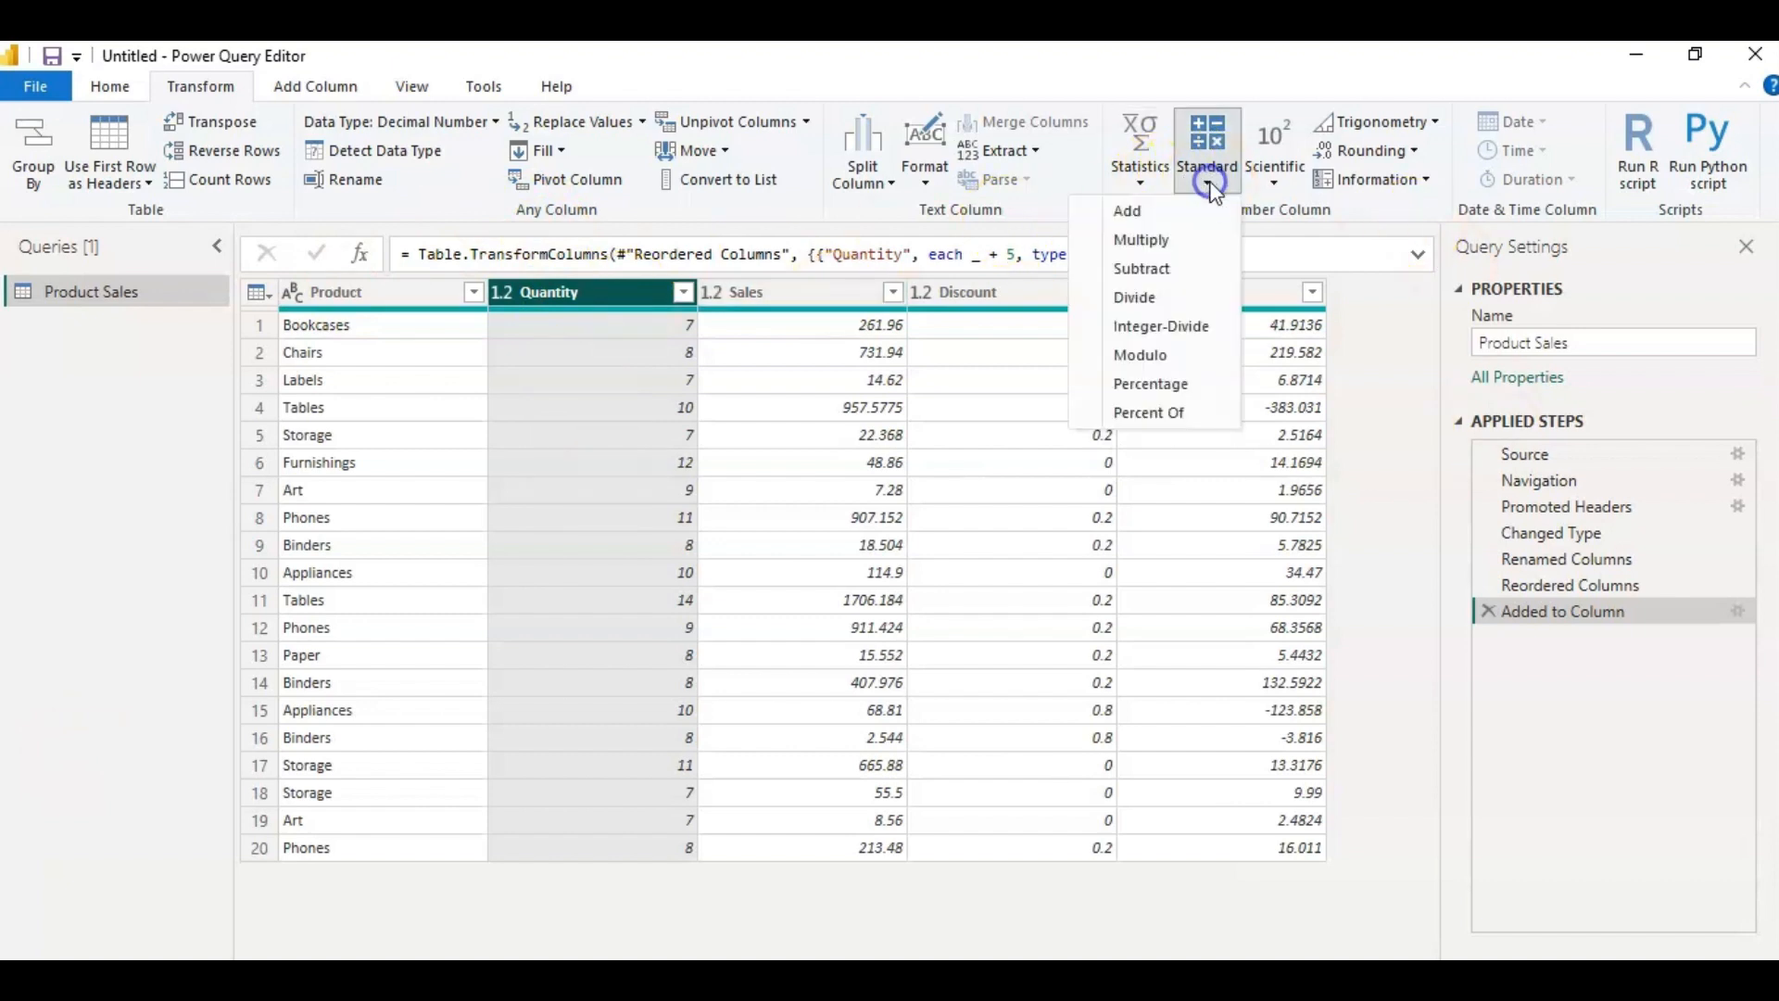
{"action": "left_click", "coordinate": [1150, 330]}
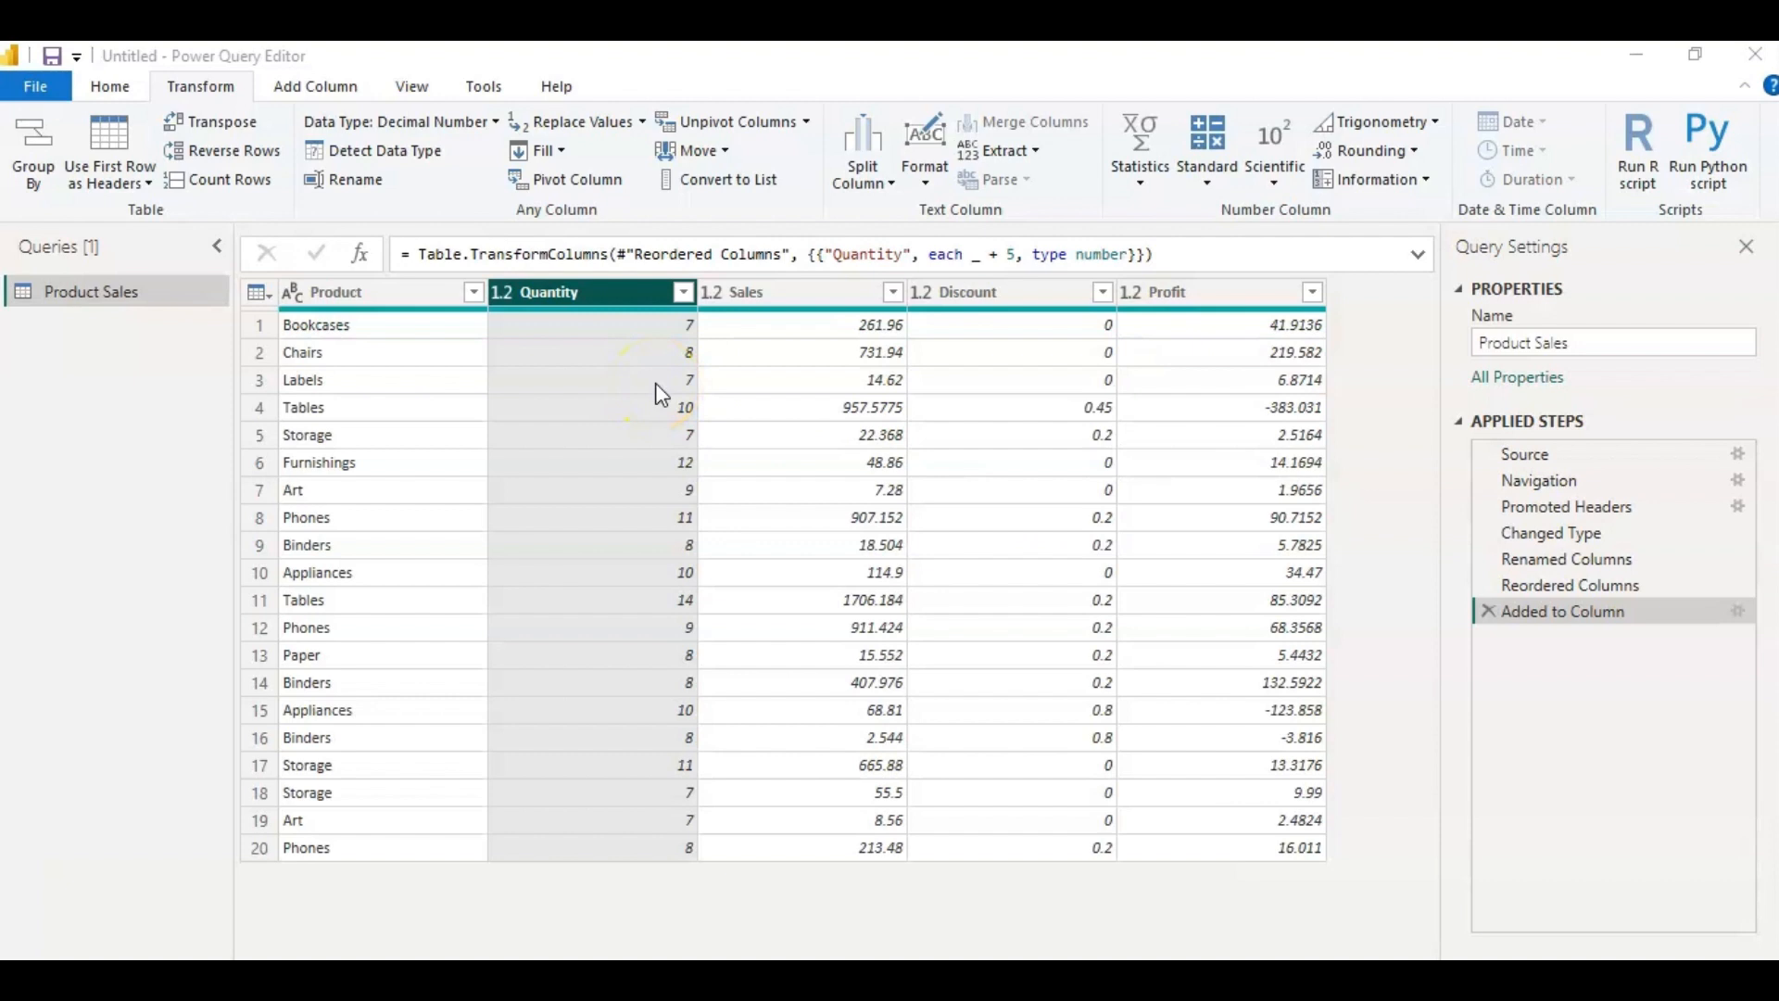
{"action": "left_click", "coordinate": [598, 294]}
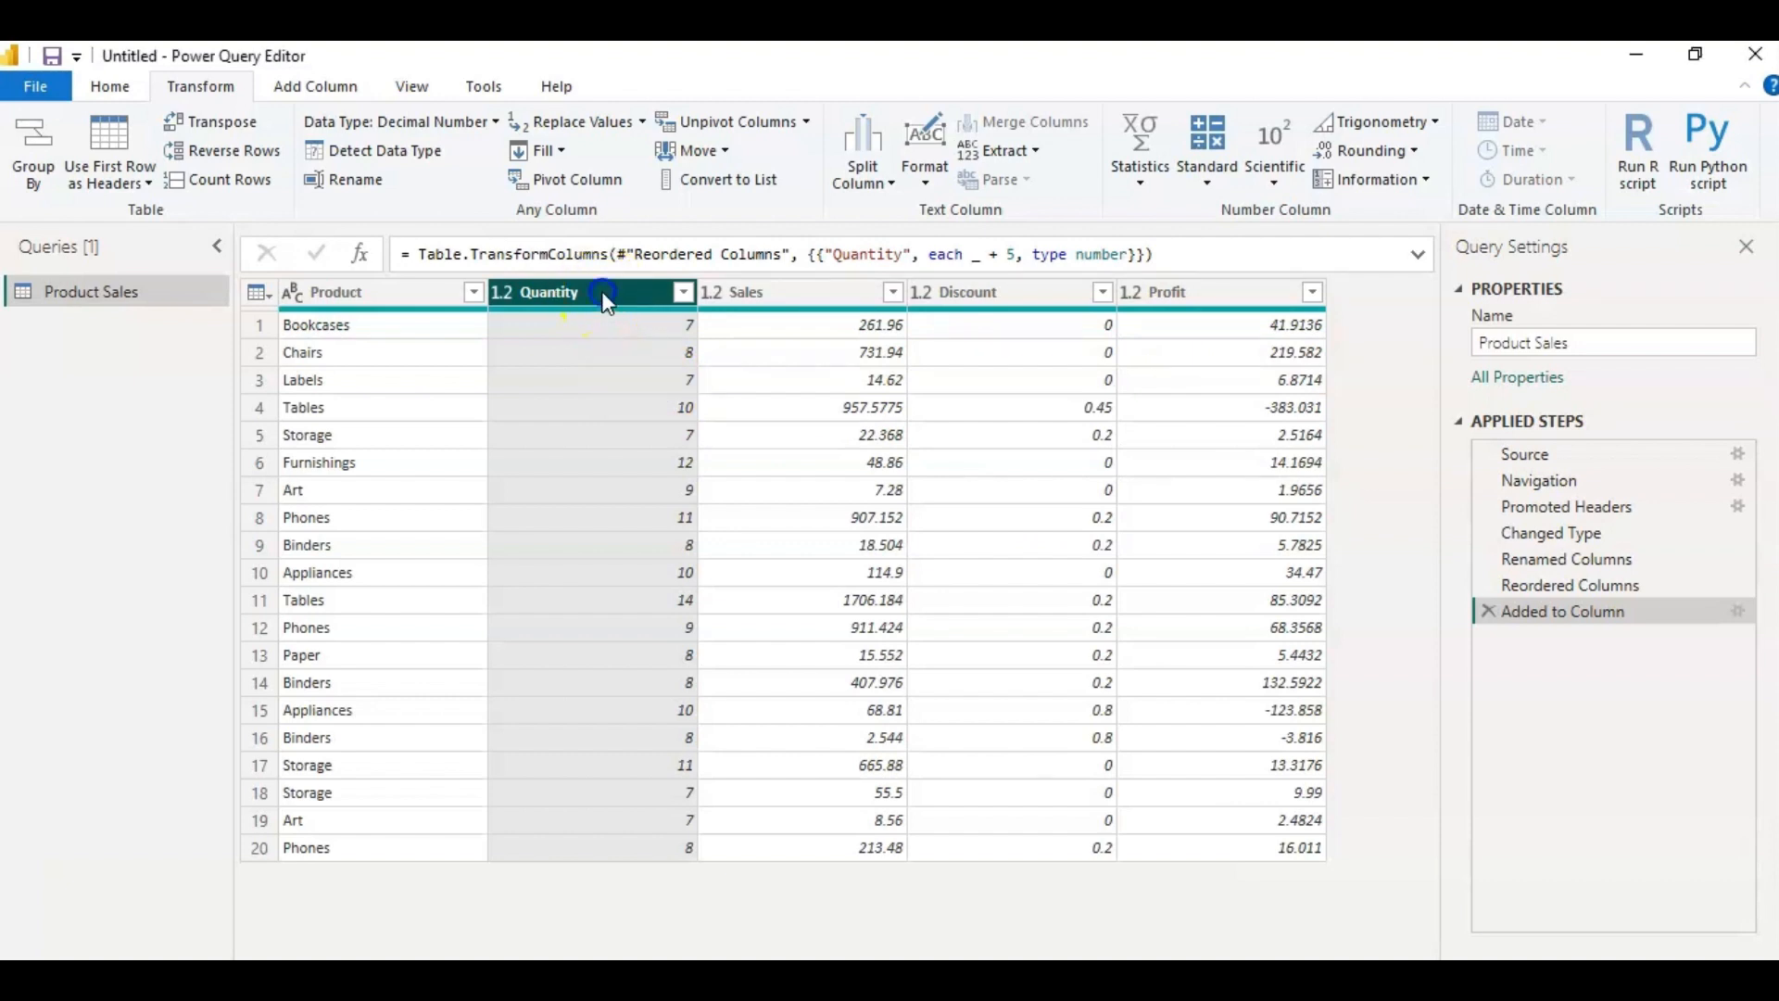
{"action": "left_click", "coordinate": [1208, 177]}
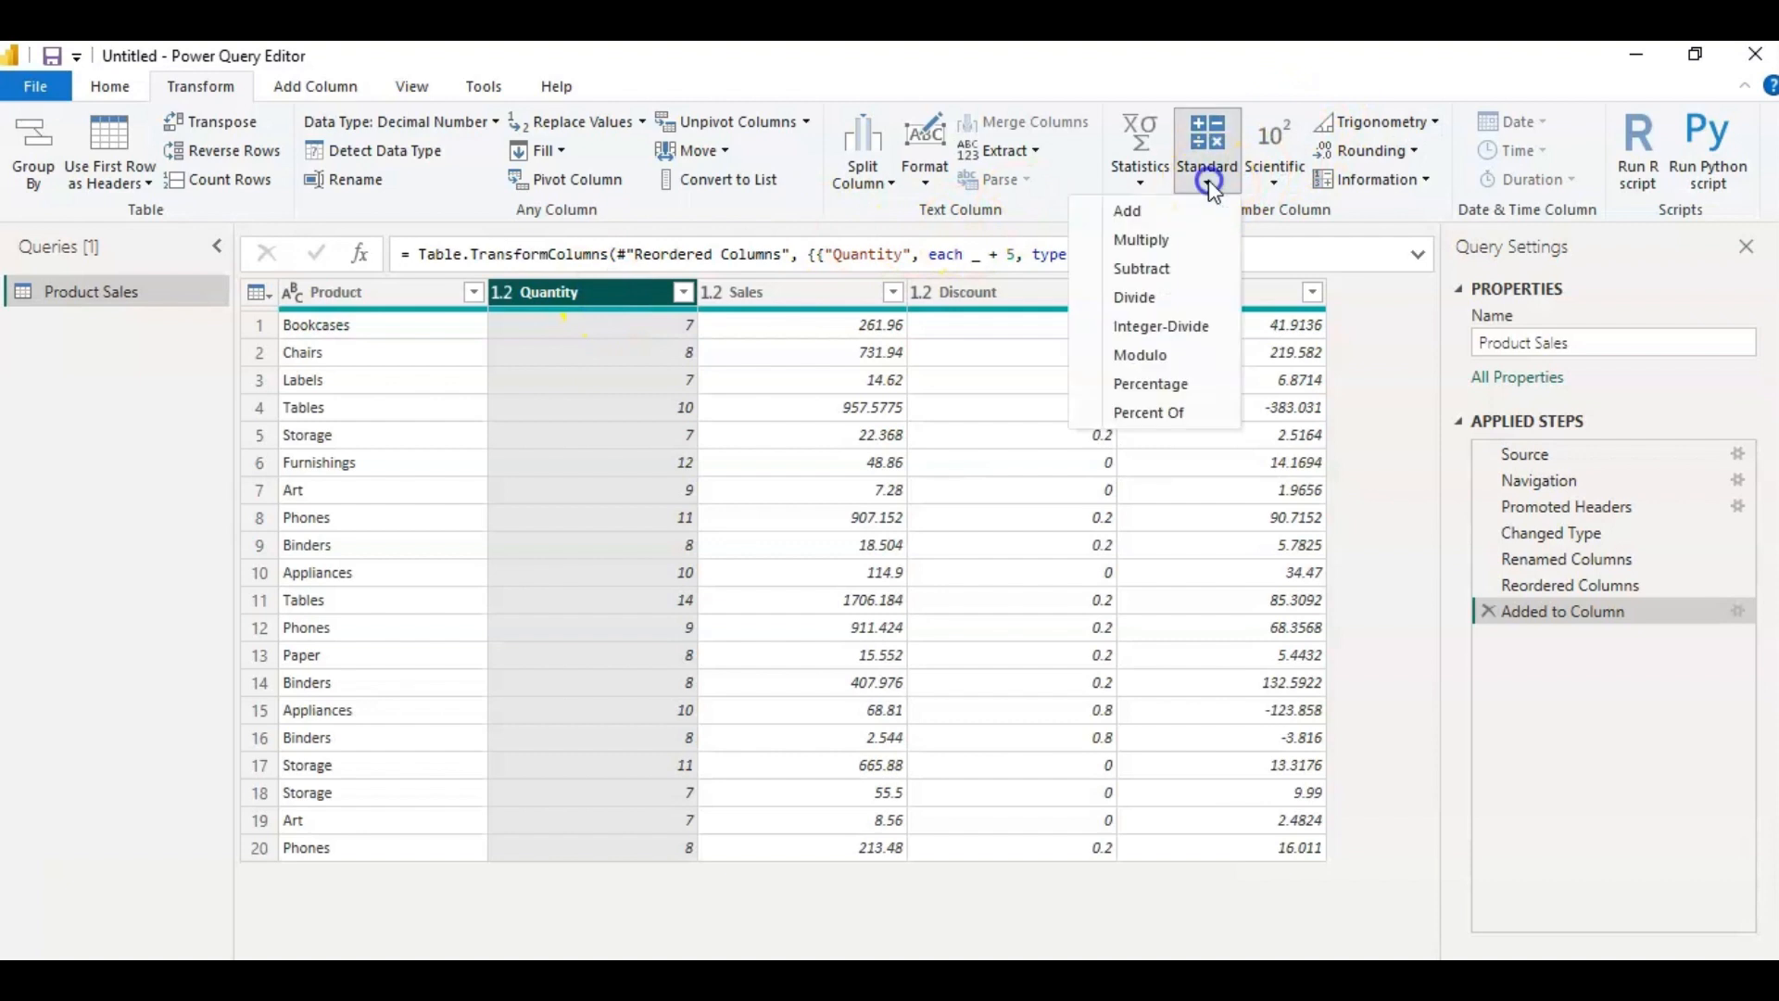
{"action": "left_click", "coordinate": [1151, 298]}
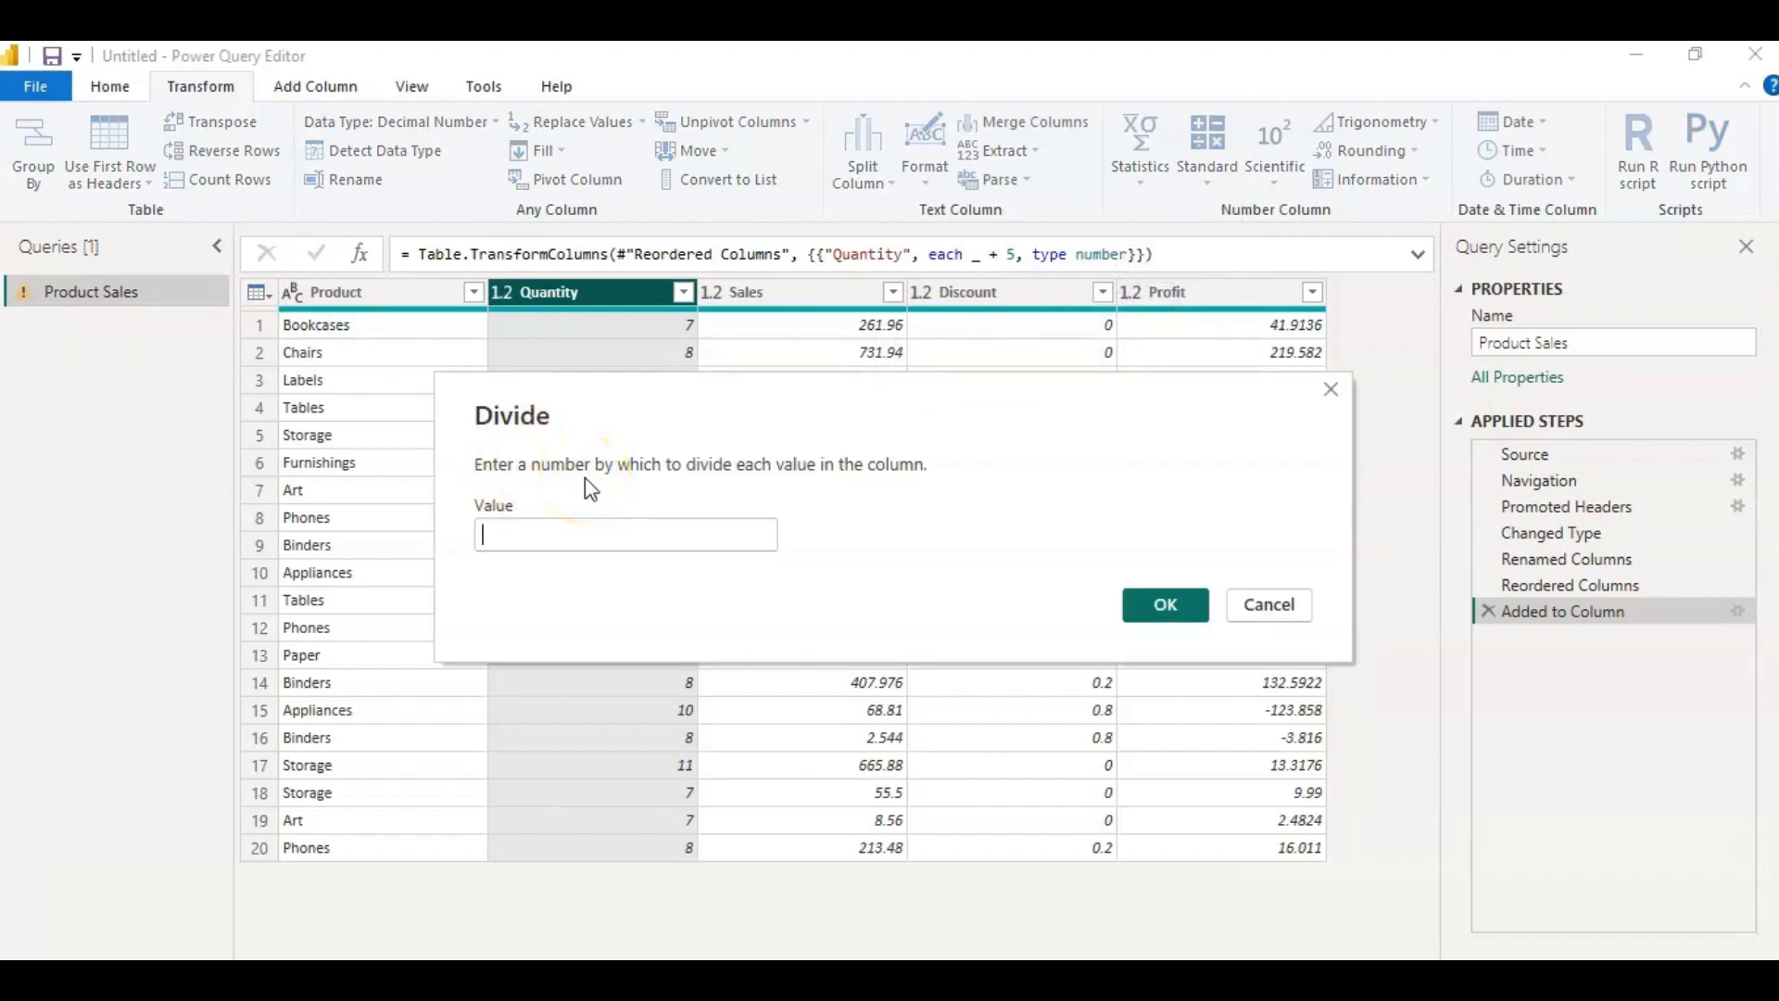
{"action": "left_click", "coordinate": [593, 537]}
{"action": "type", "text": "2"}
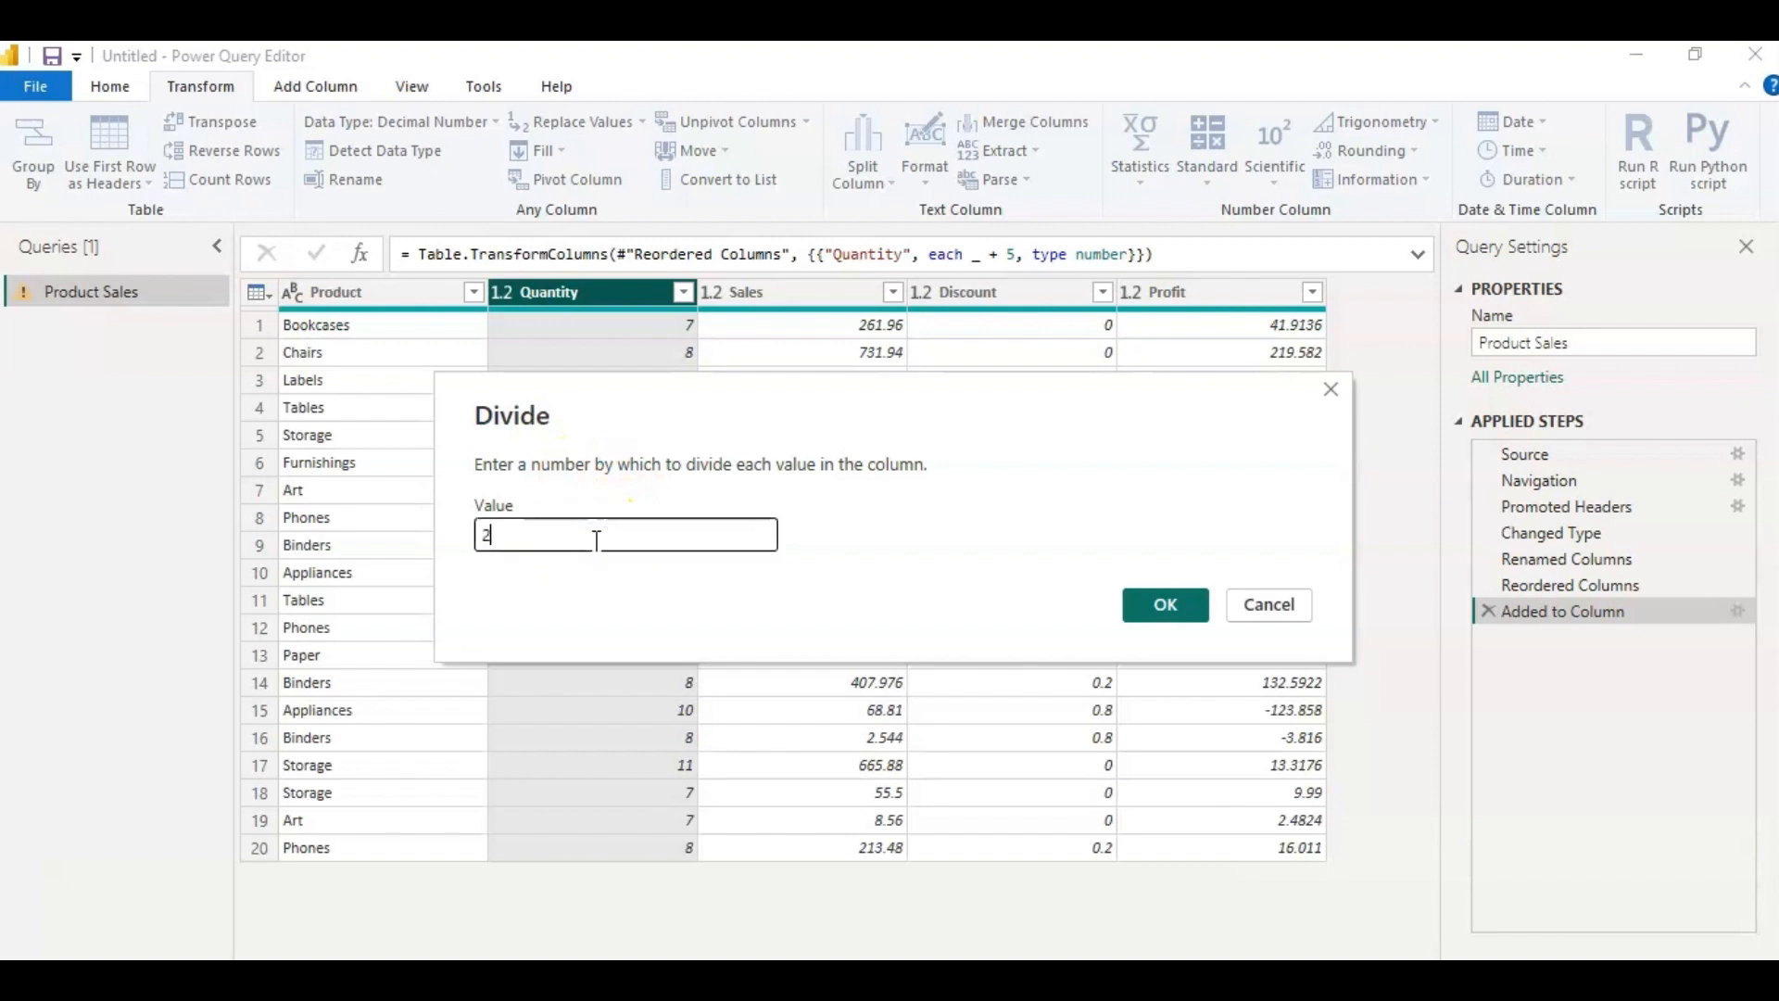
{"action": "left_click", "coordinate": [1162, 605]}
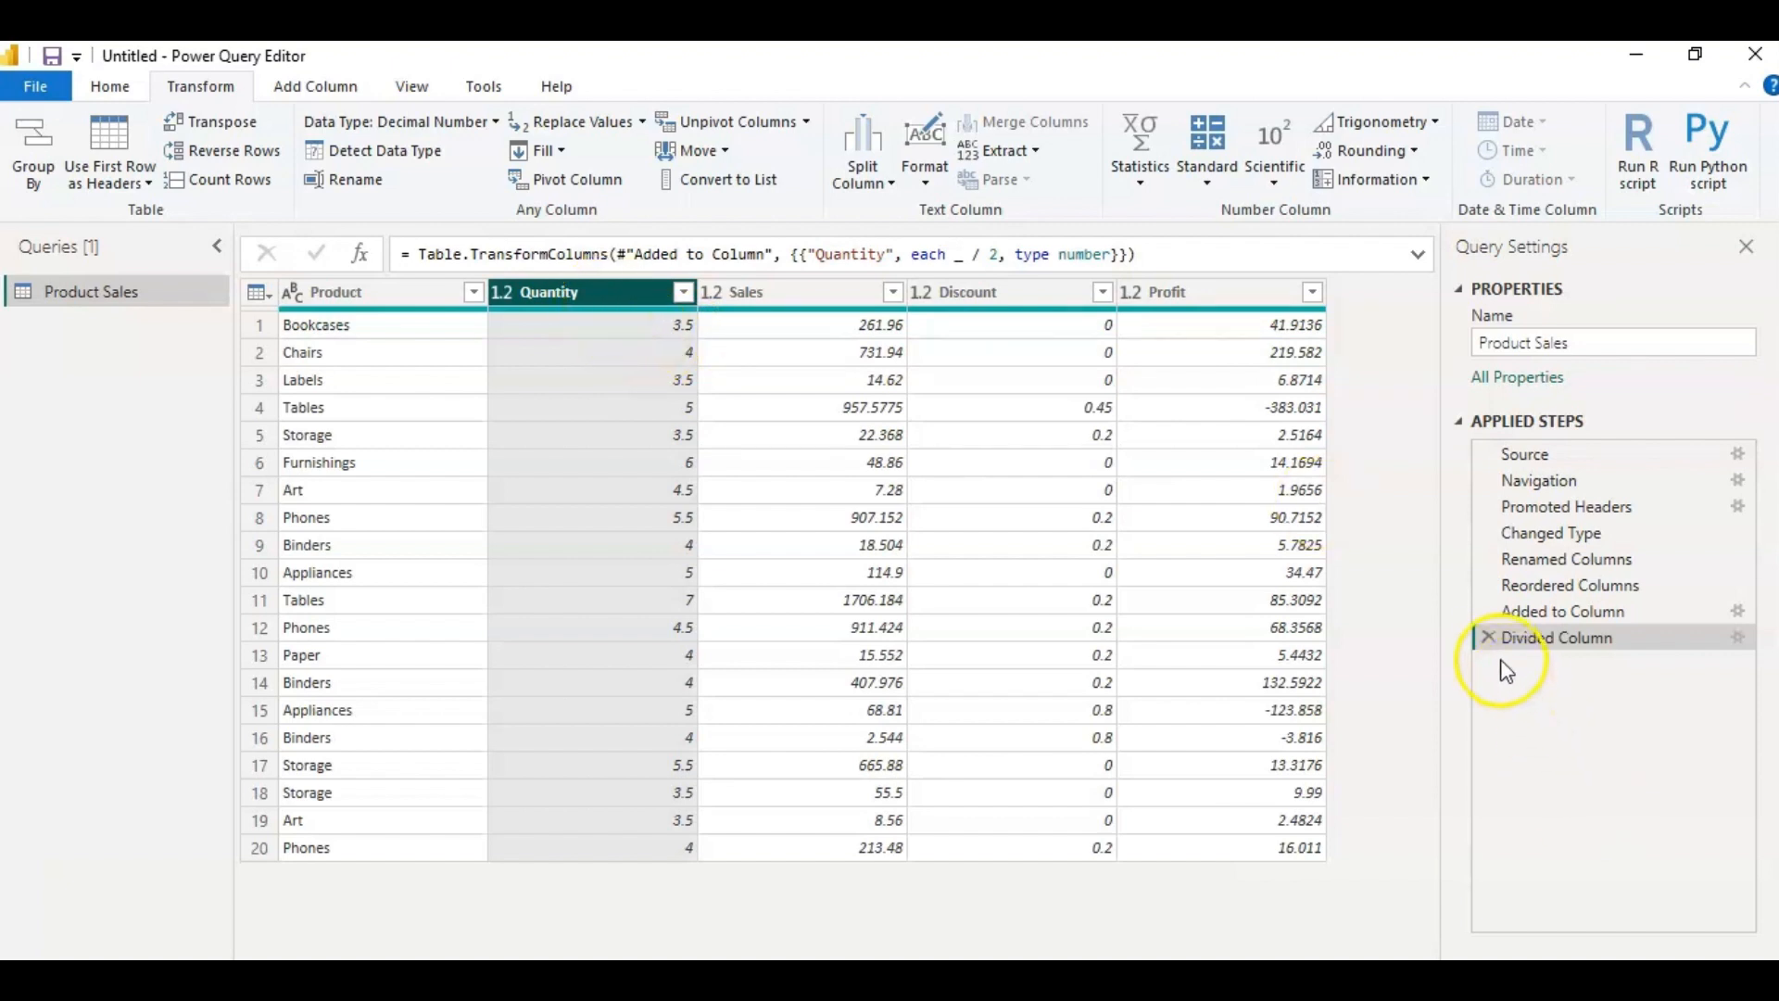
{"action": "left_click", "coordinate": [1487, 637]}
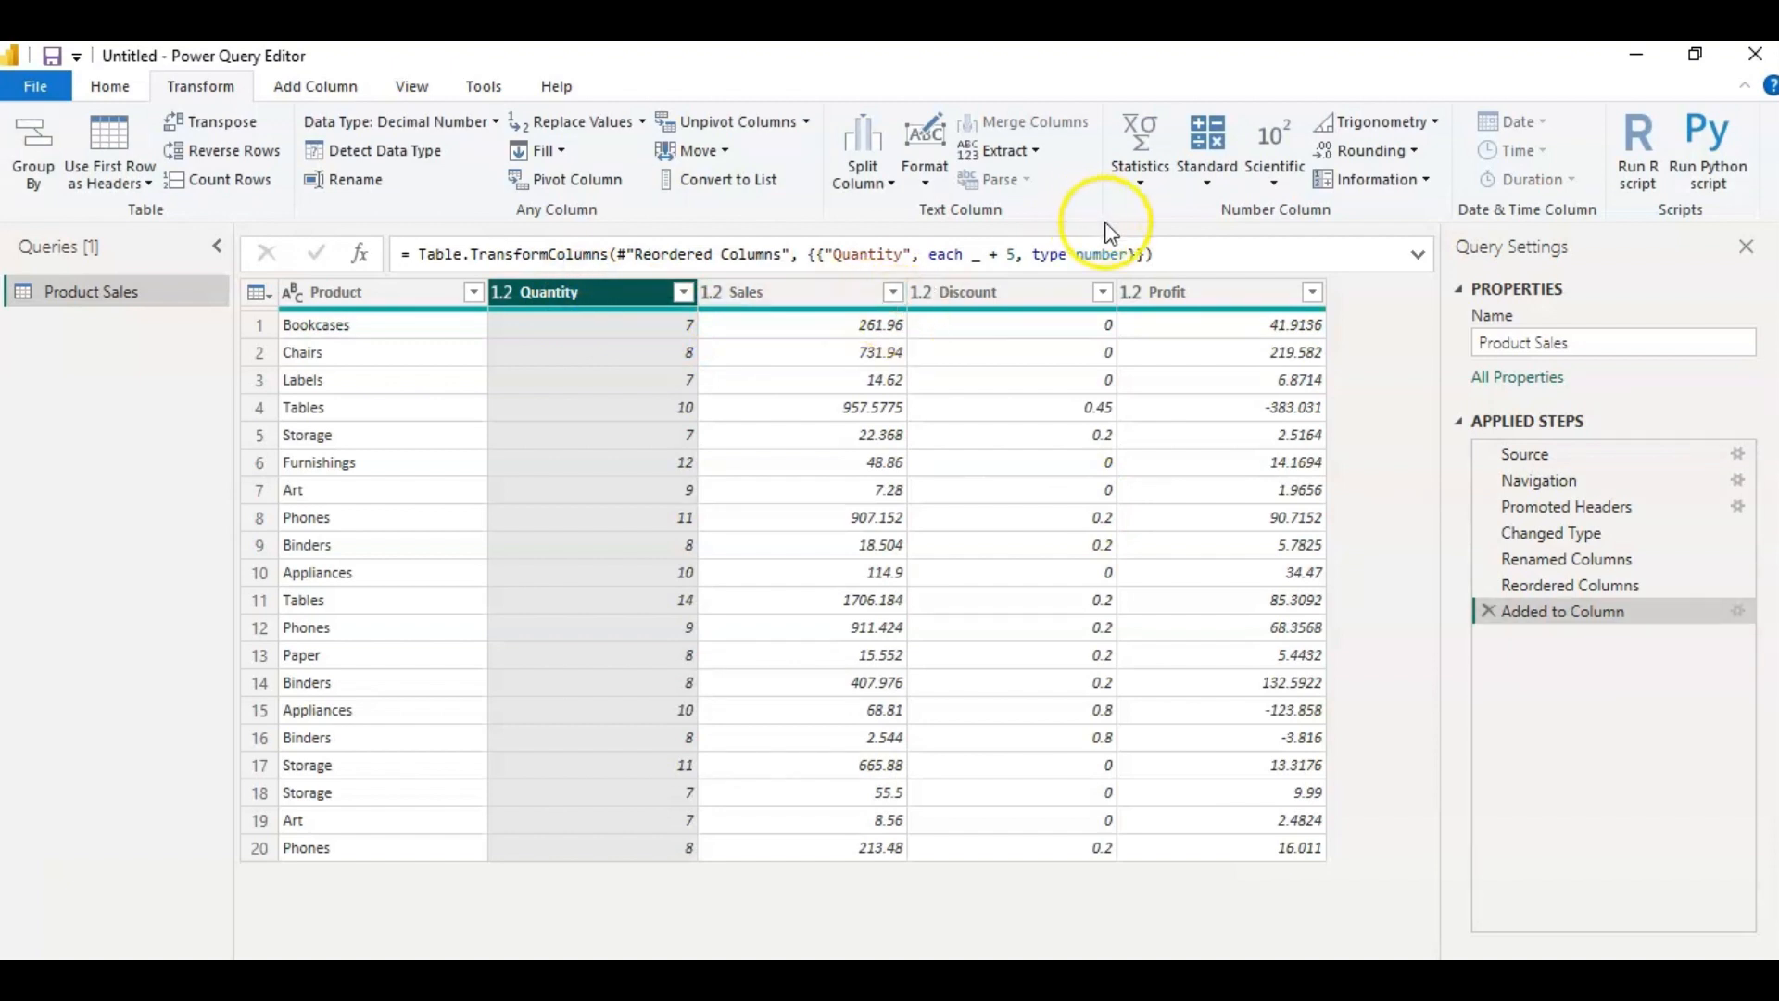
Integer-divide every value in the Quantity column by 2.
{"action": "left_click", "coordinate": [1208, 186]}
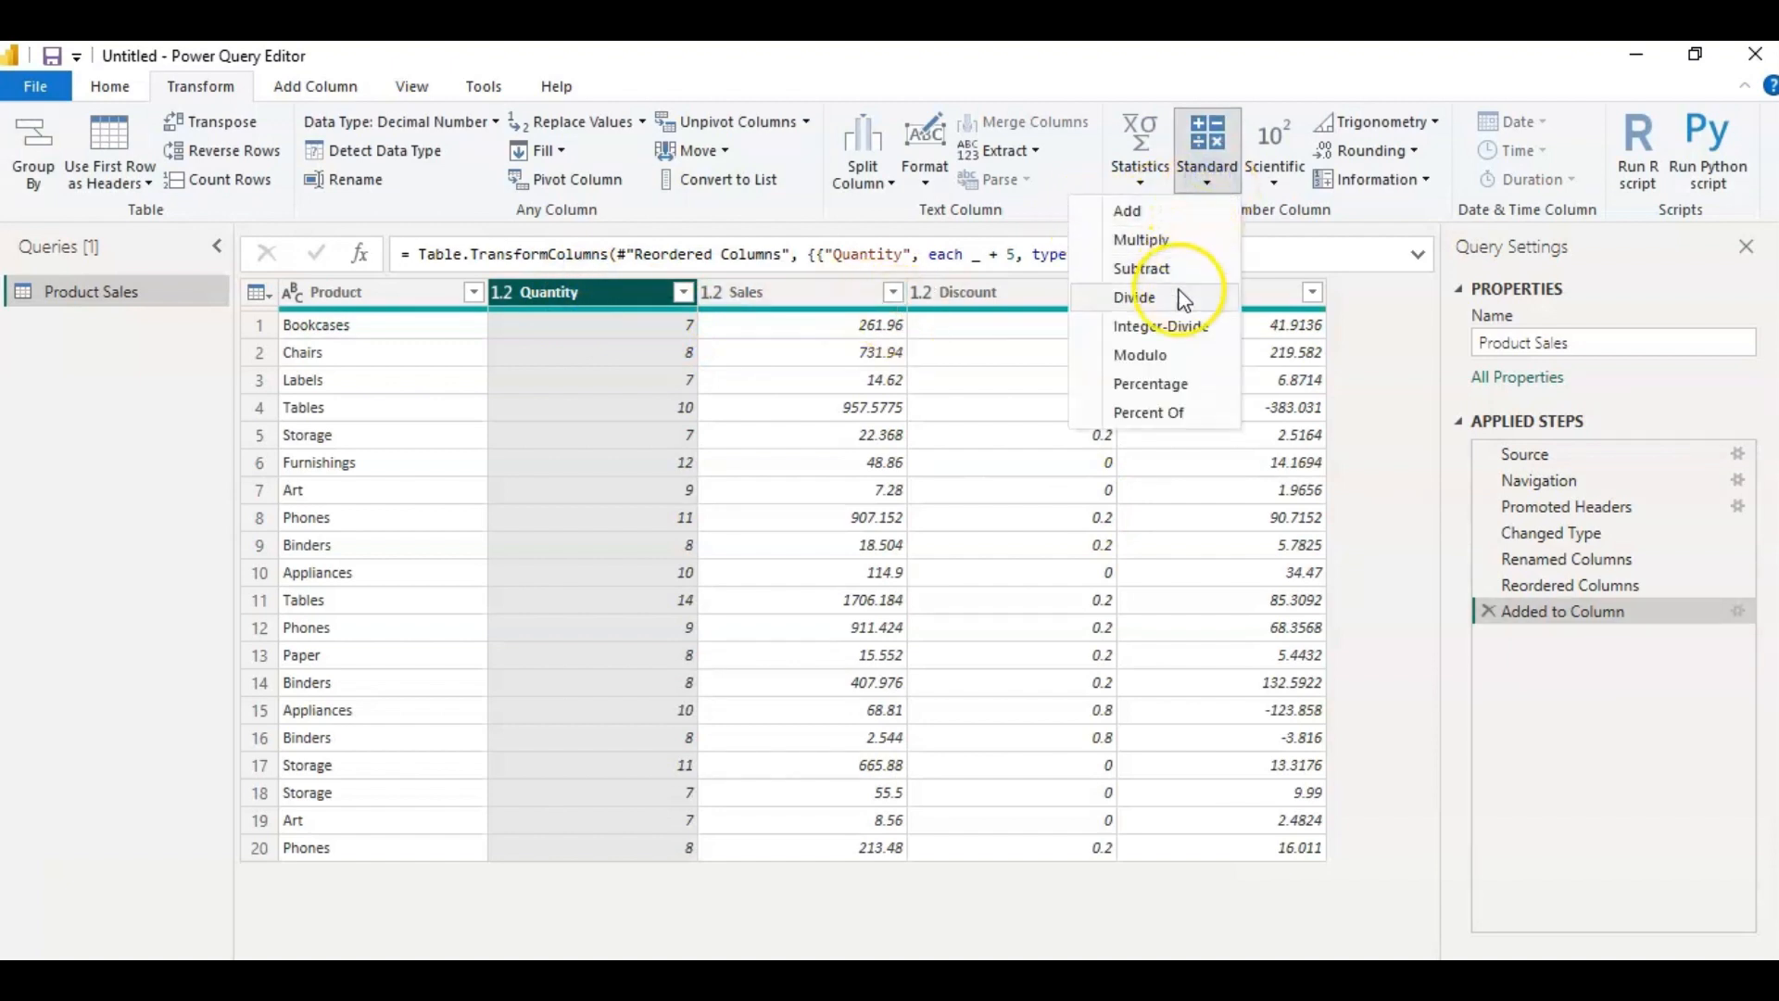
{"action": "left_click", "coordinate": [1180, 331]}
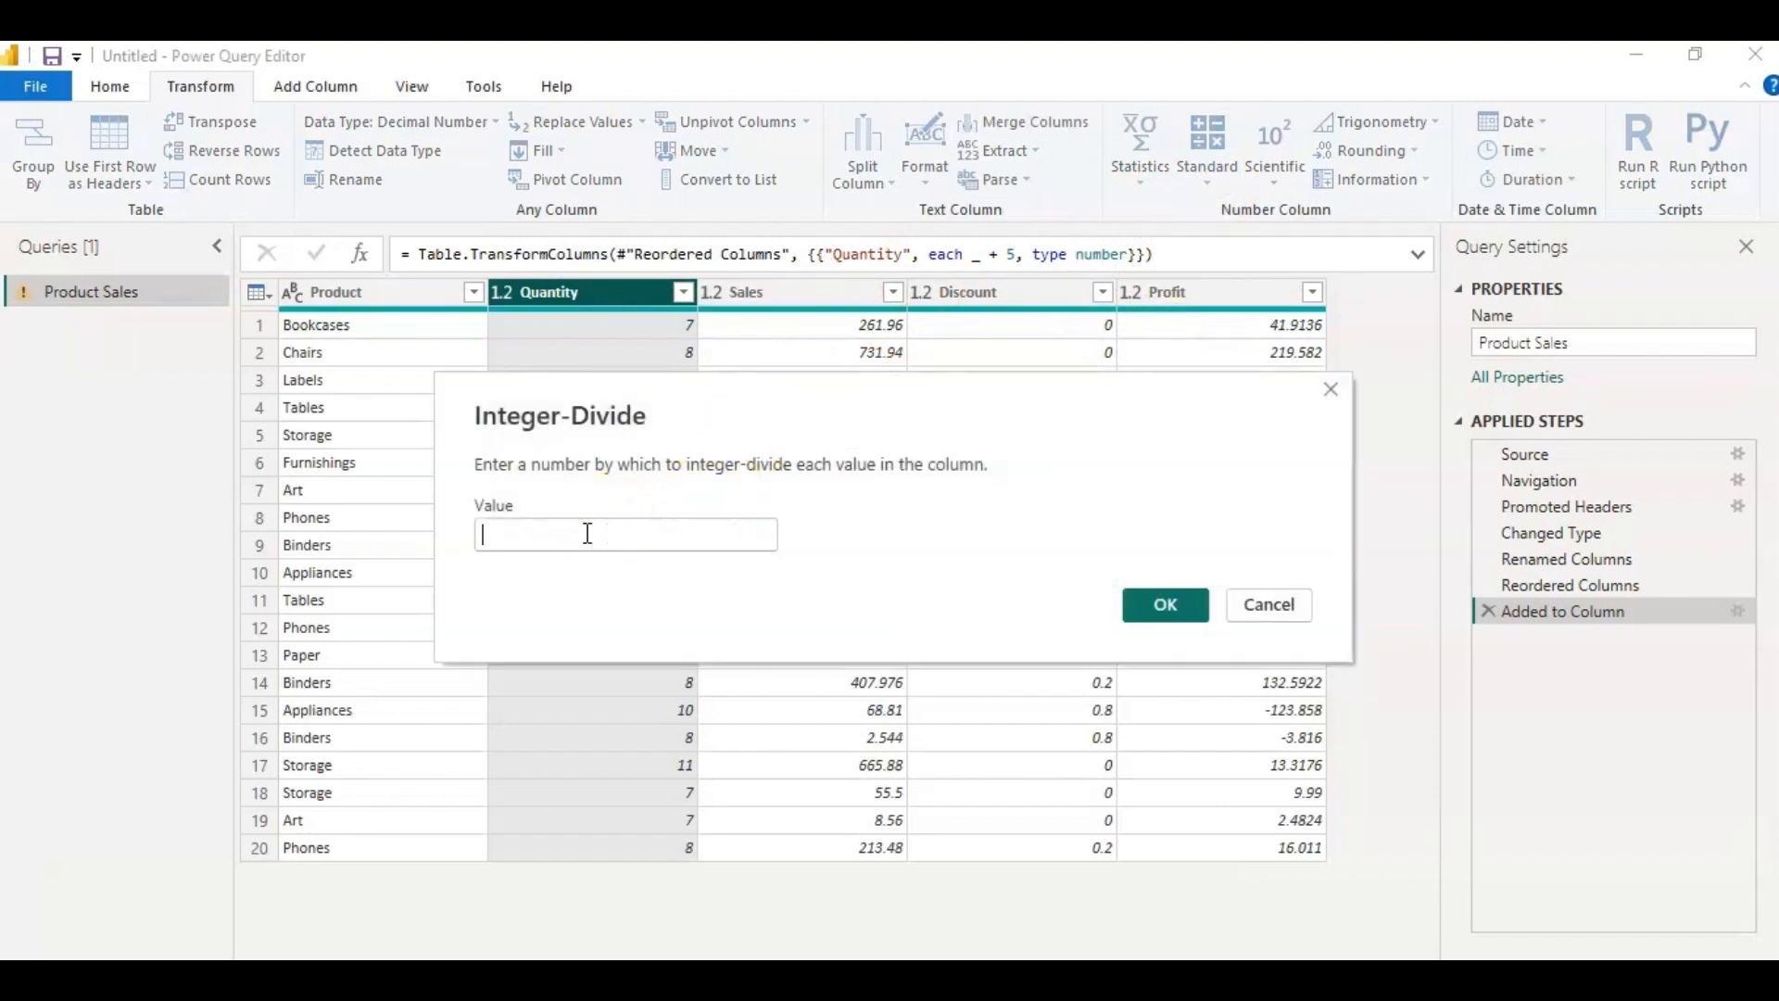
{"action": "type", "text": "2"}
{"action": "left_click", "coordinate": [1153, 607]}
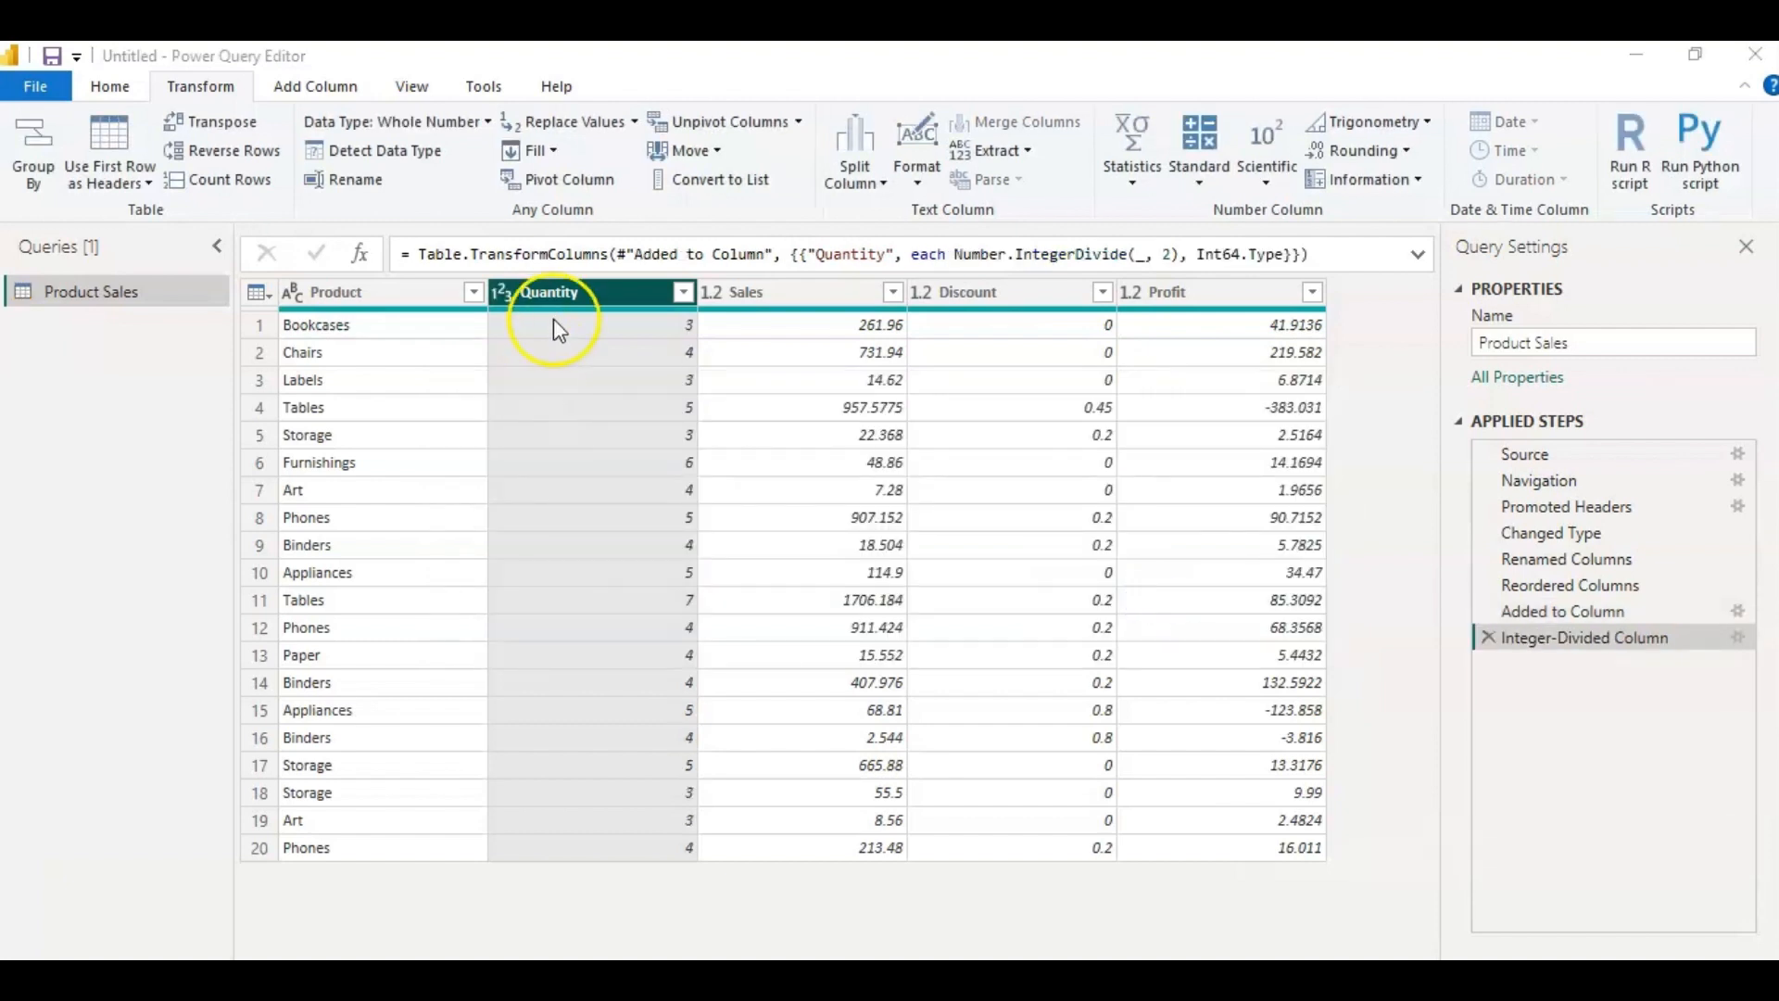
{"action": "left_click", "coordinate": [593, 333]}
{"action": "left_click", "coordinate": [1199, 157]}
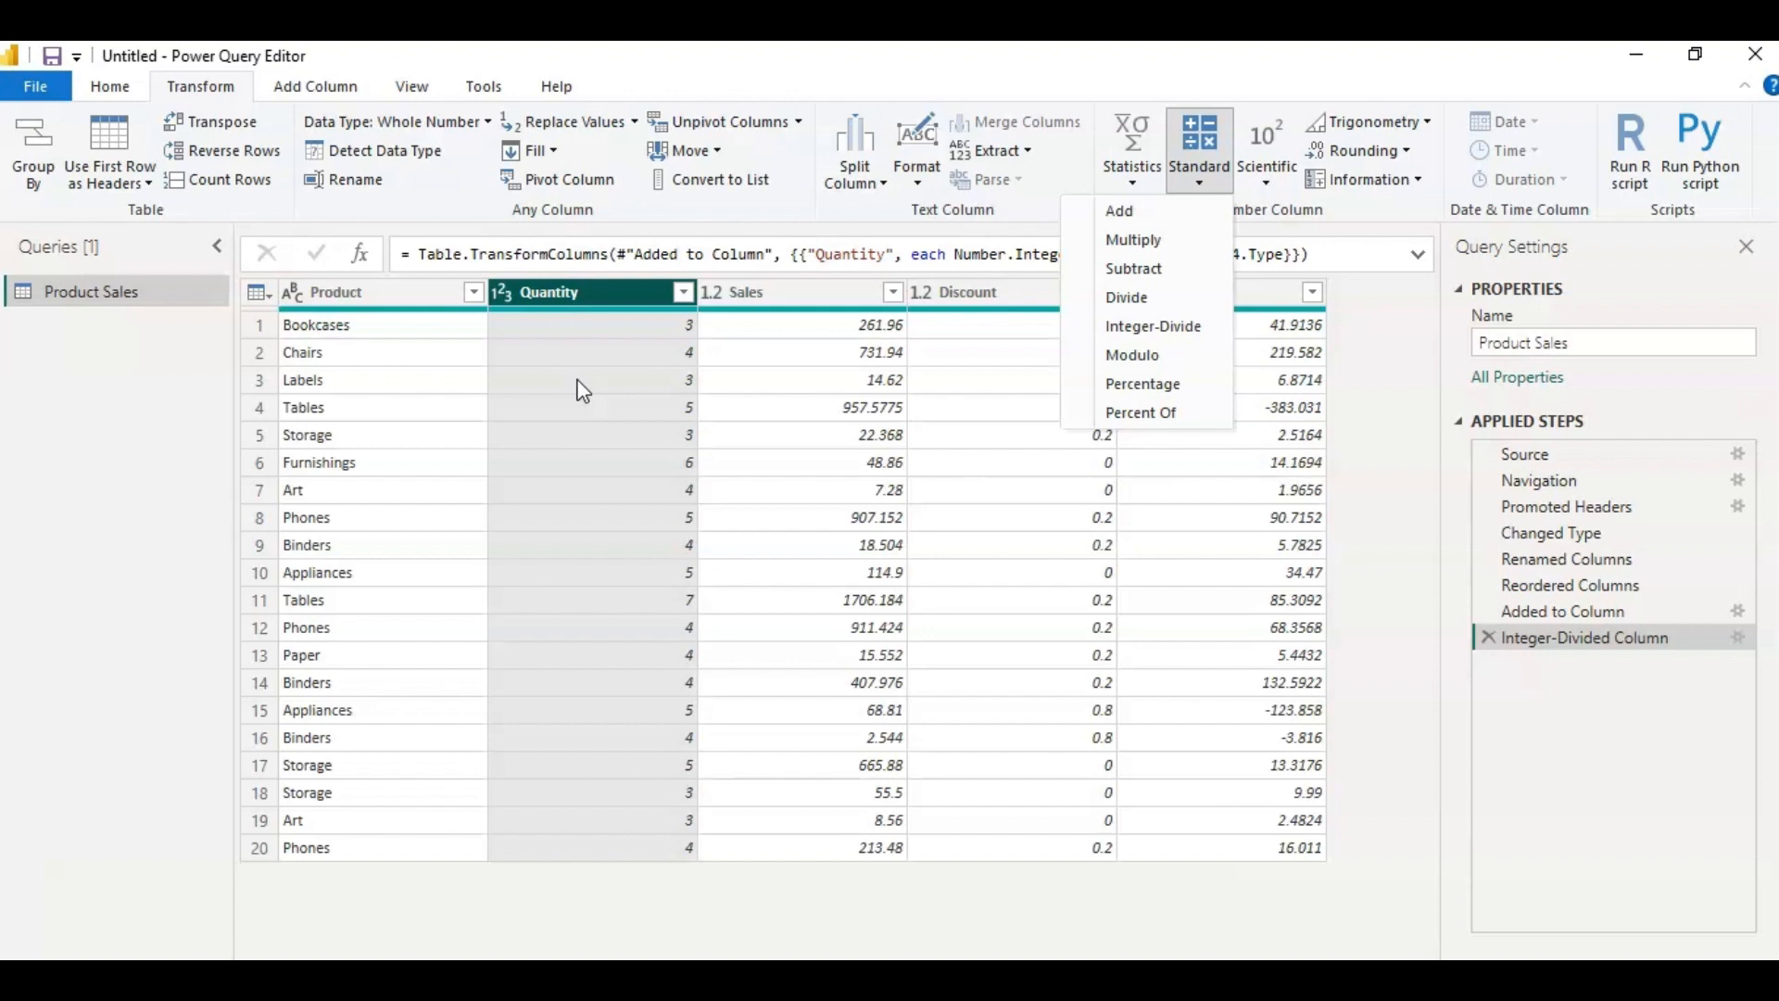
{"action": "left_click", "coordinate": [766, 377]}
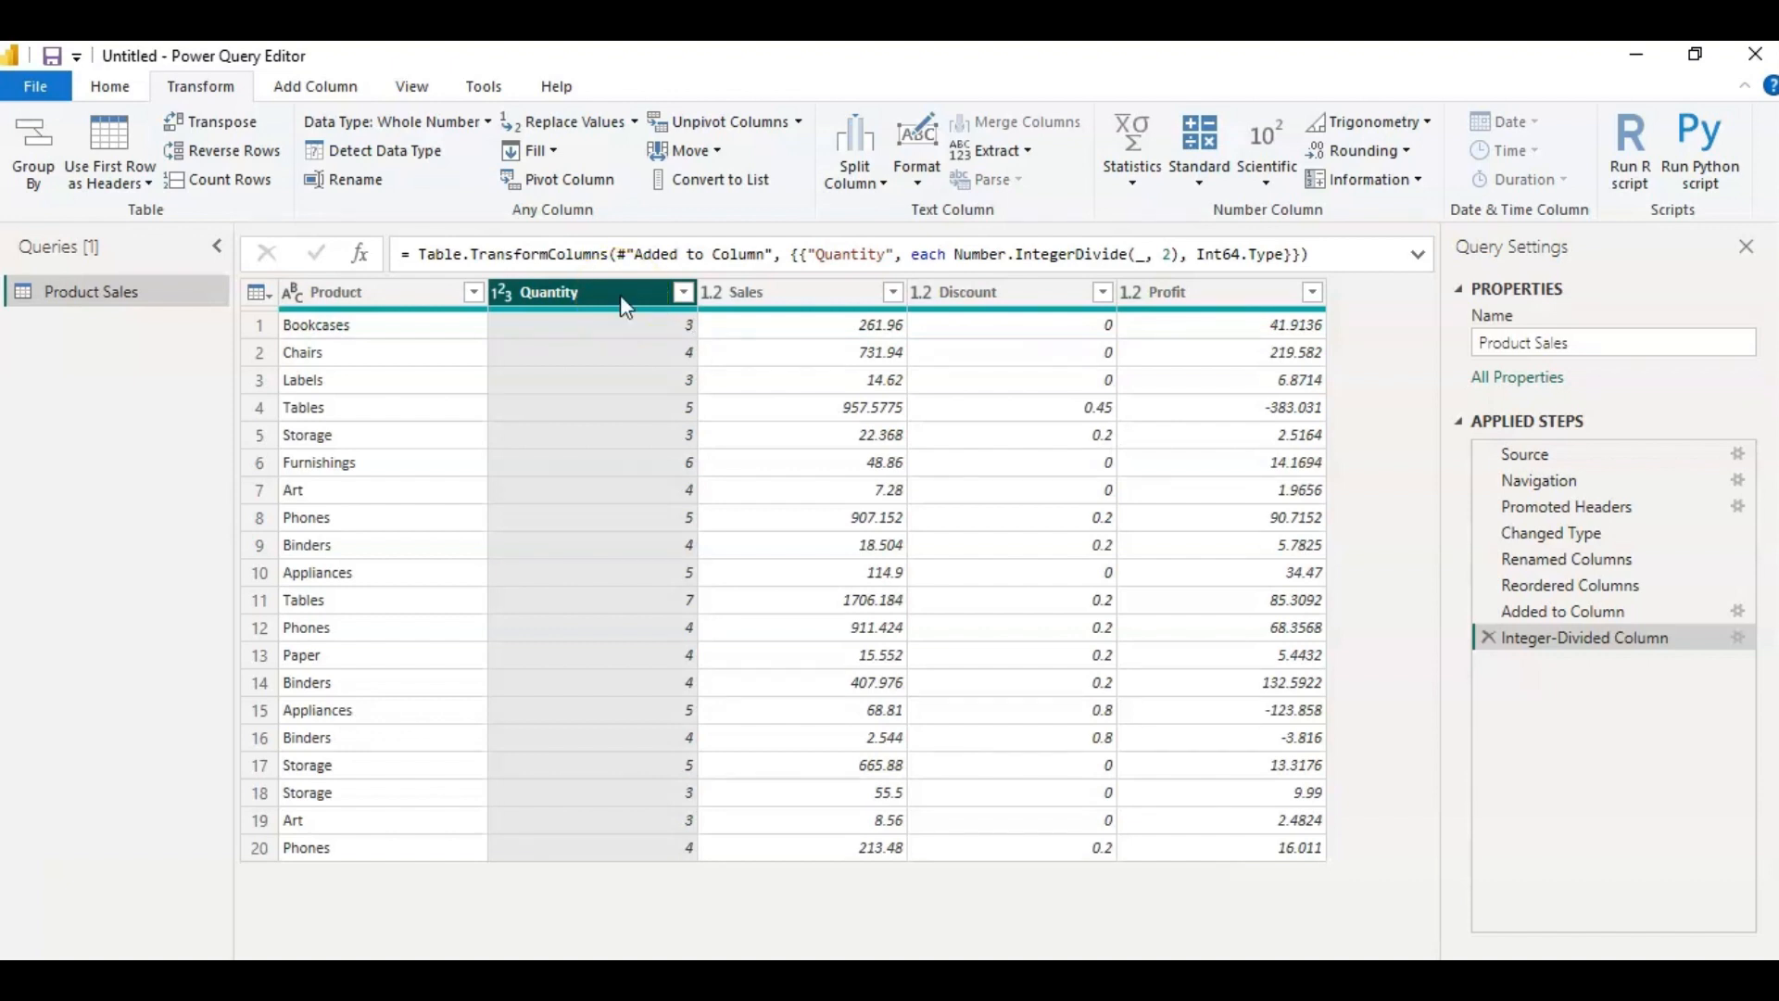
Apply the Modulo operation with a value of 2 to the Quantity column.
{"action": "left_click", "coordinate": [587, 293]}
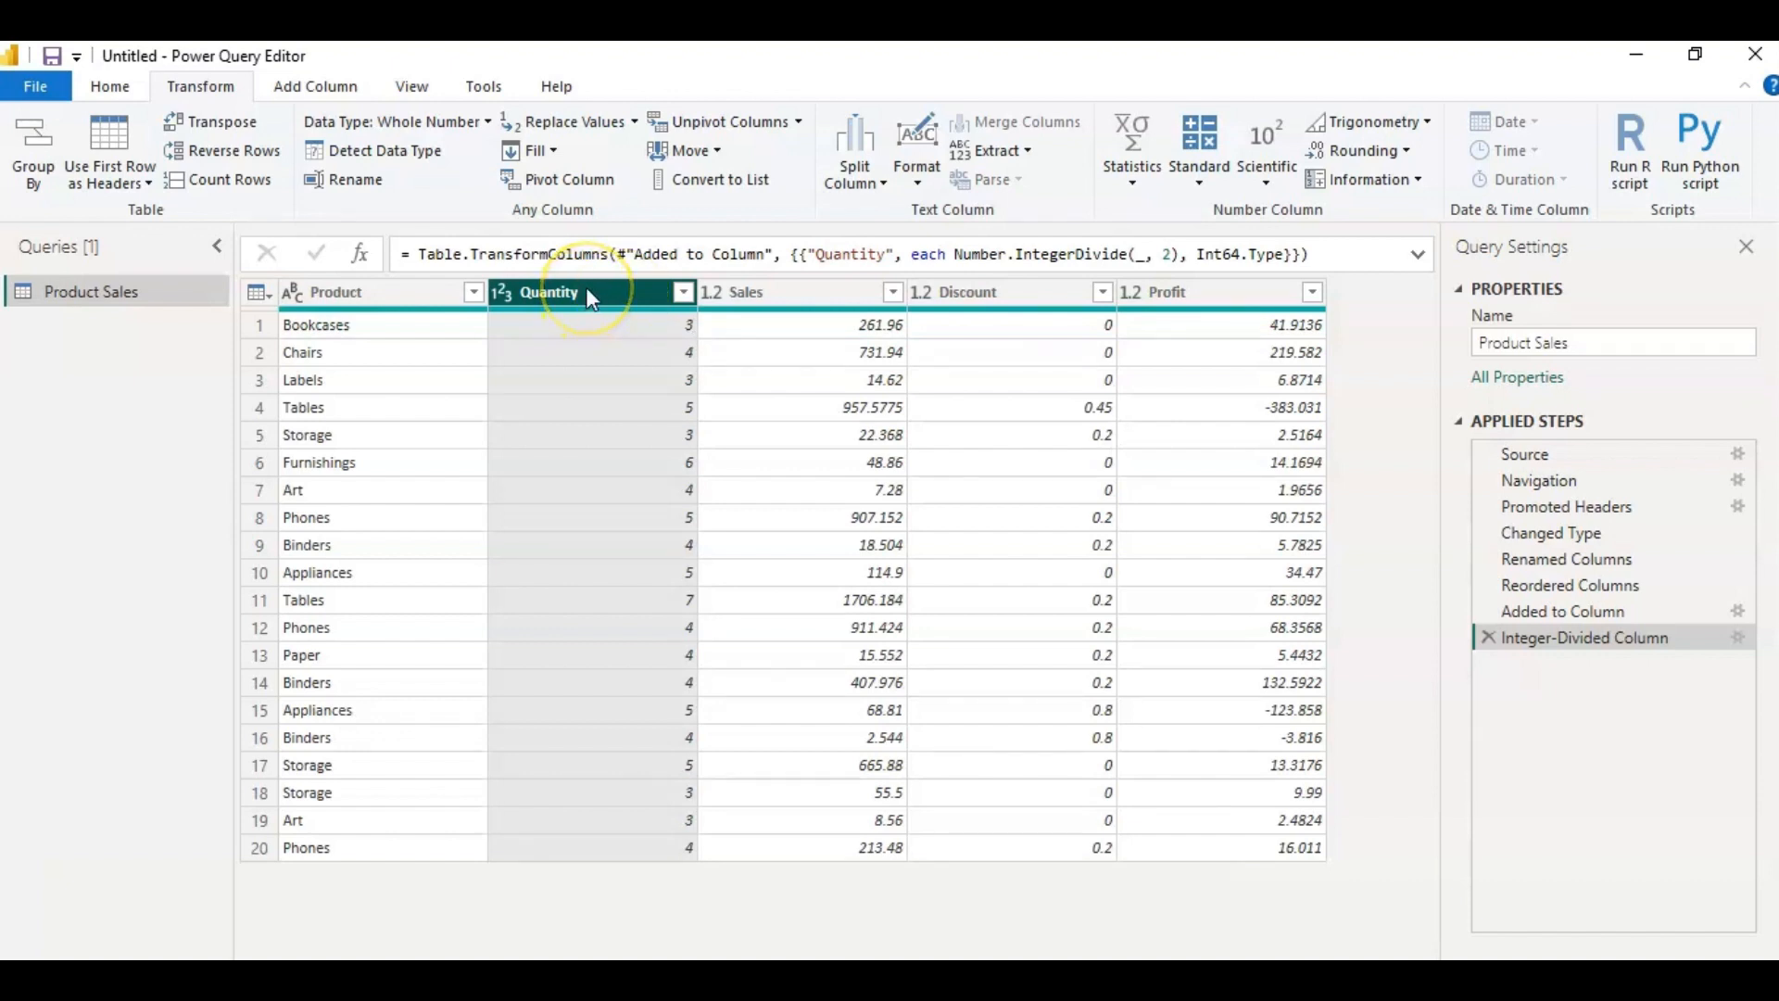
{"action": "left_click", "coordinate": [1200, 176]}
{"action": "left_click", "coordinate": [1150, 357]}
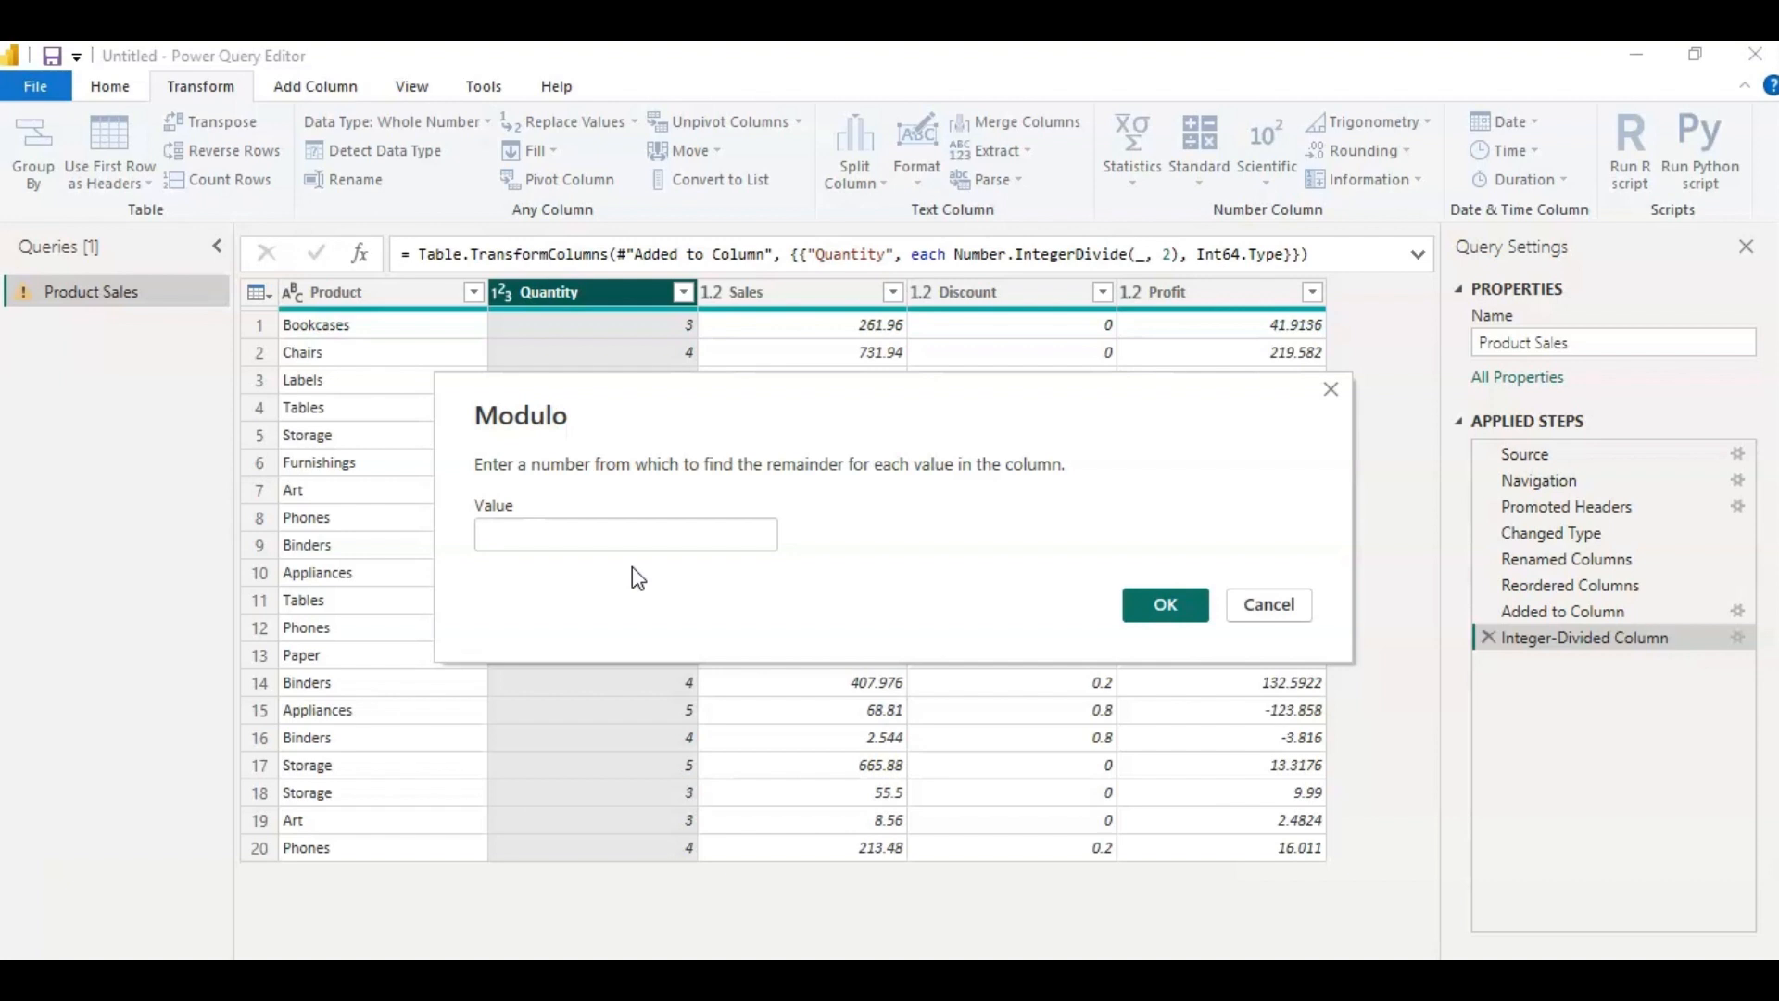
{"action": "type", "text": "2"}
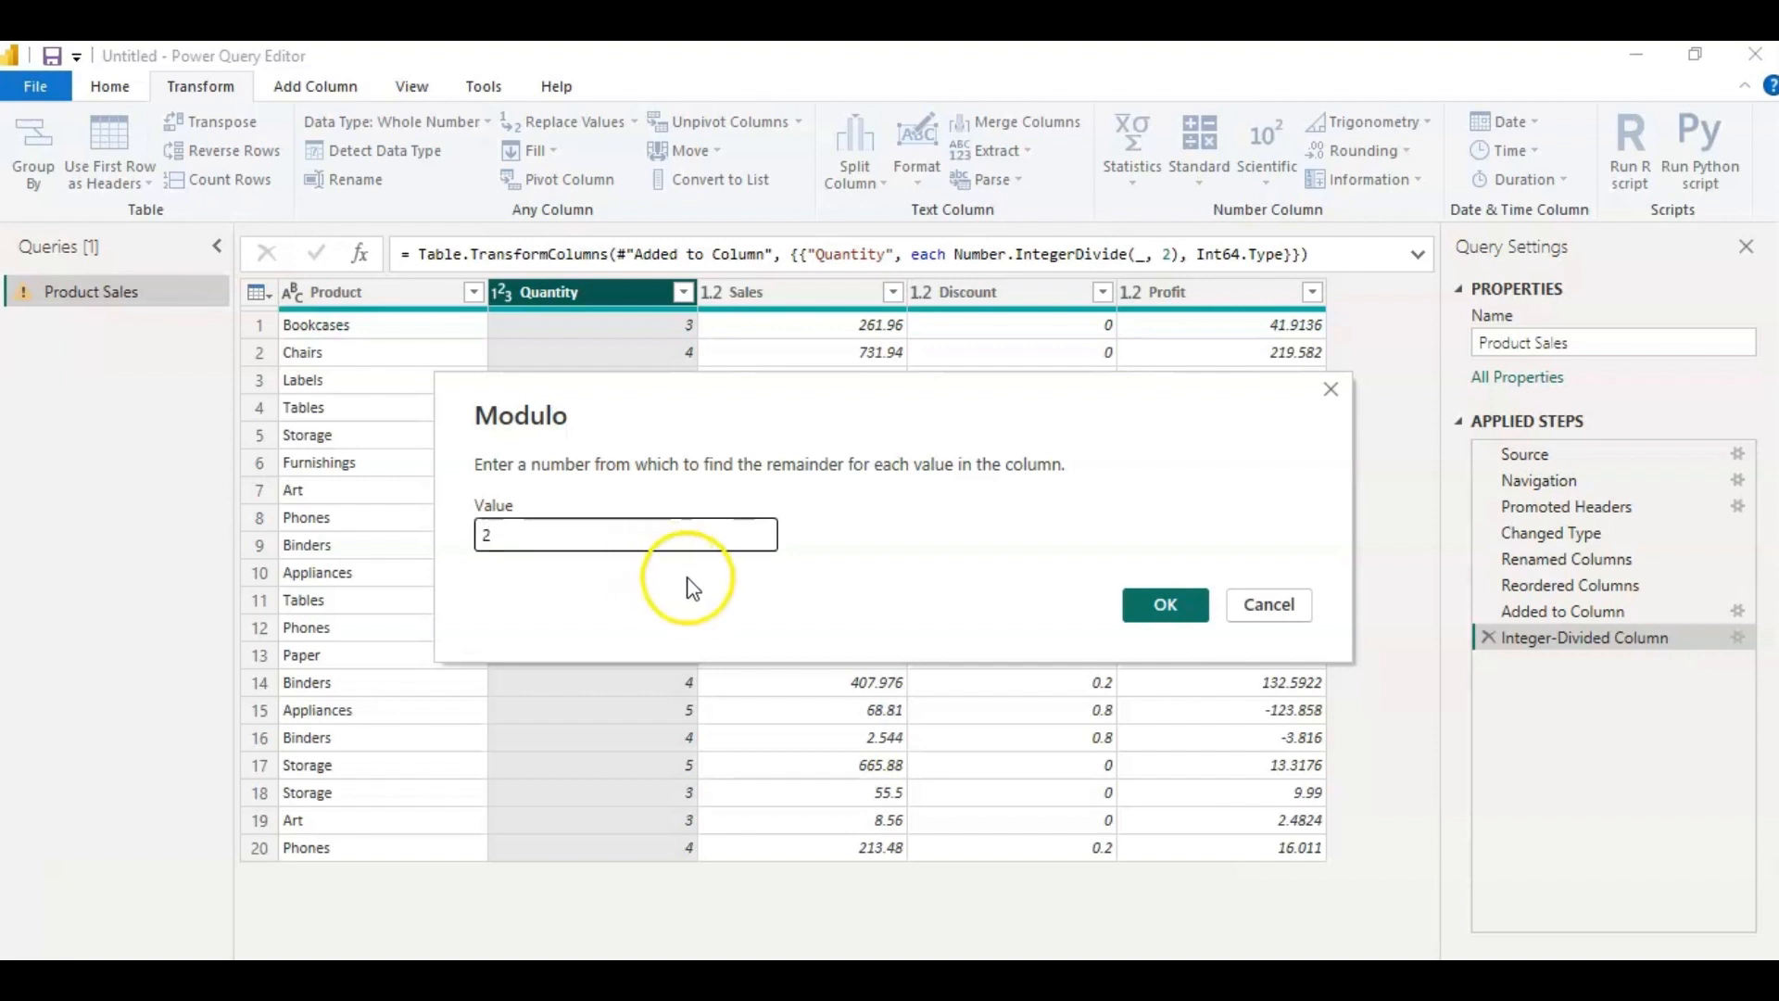
{"action": "left_click", "coordinate": [1195, 612]}
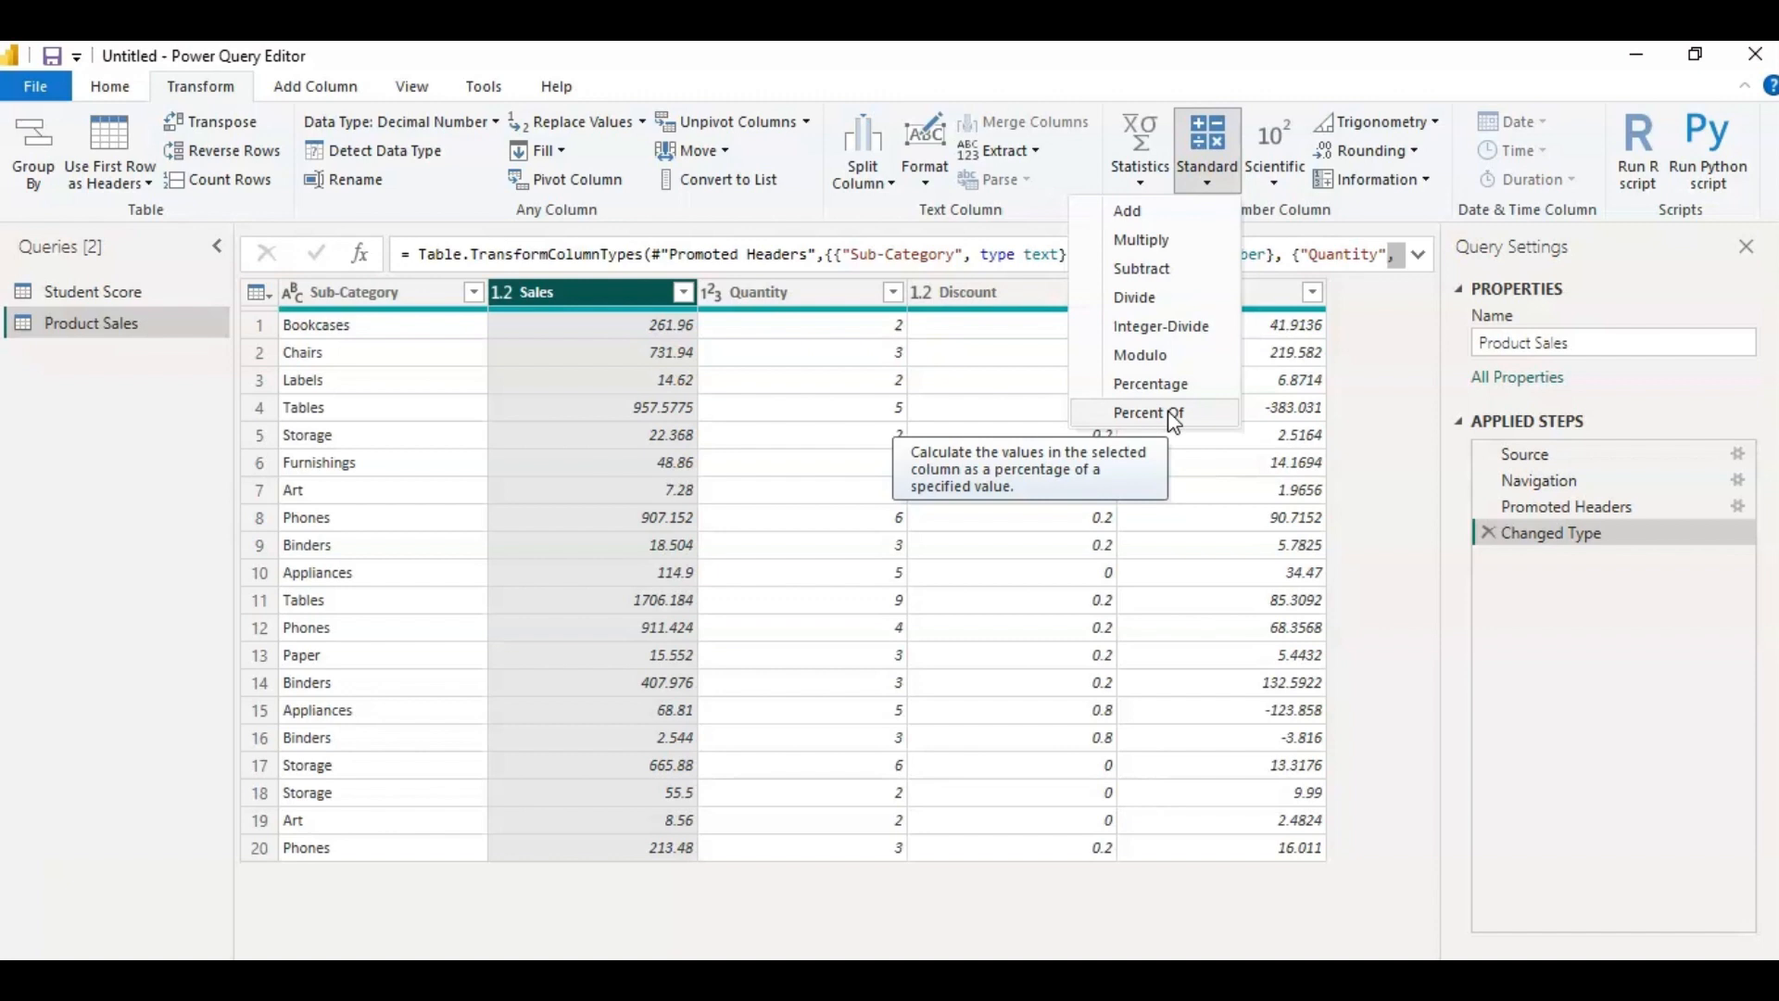
Apply the standard Percentage operation to the Sales column with a value of 13.
{"action": "left_click", "coordinate": [1127, 400]}
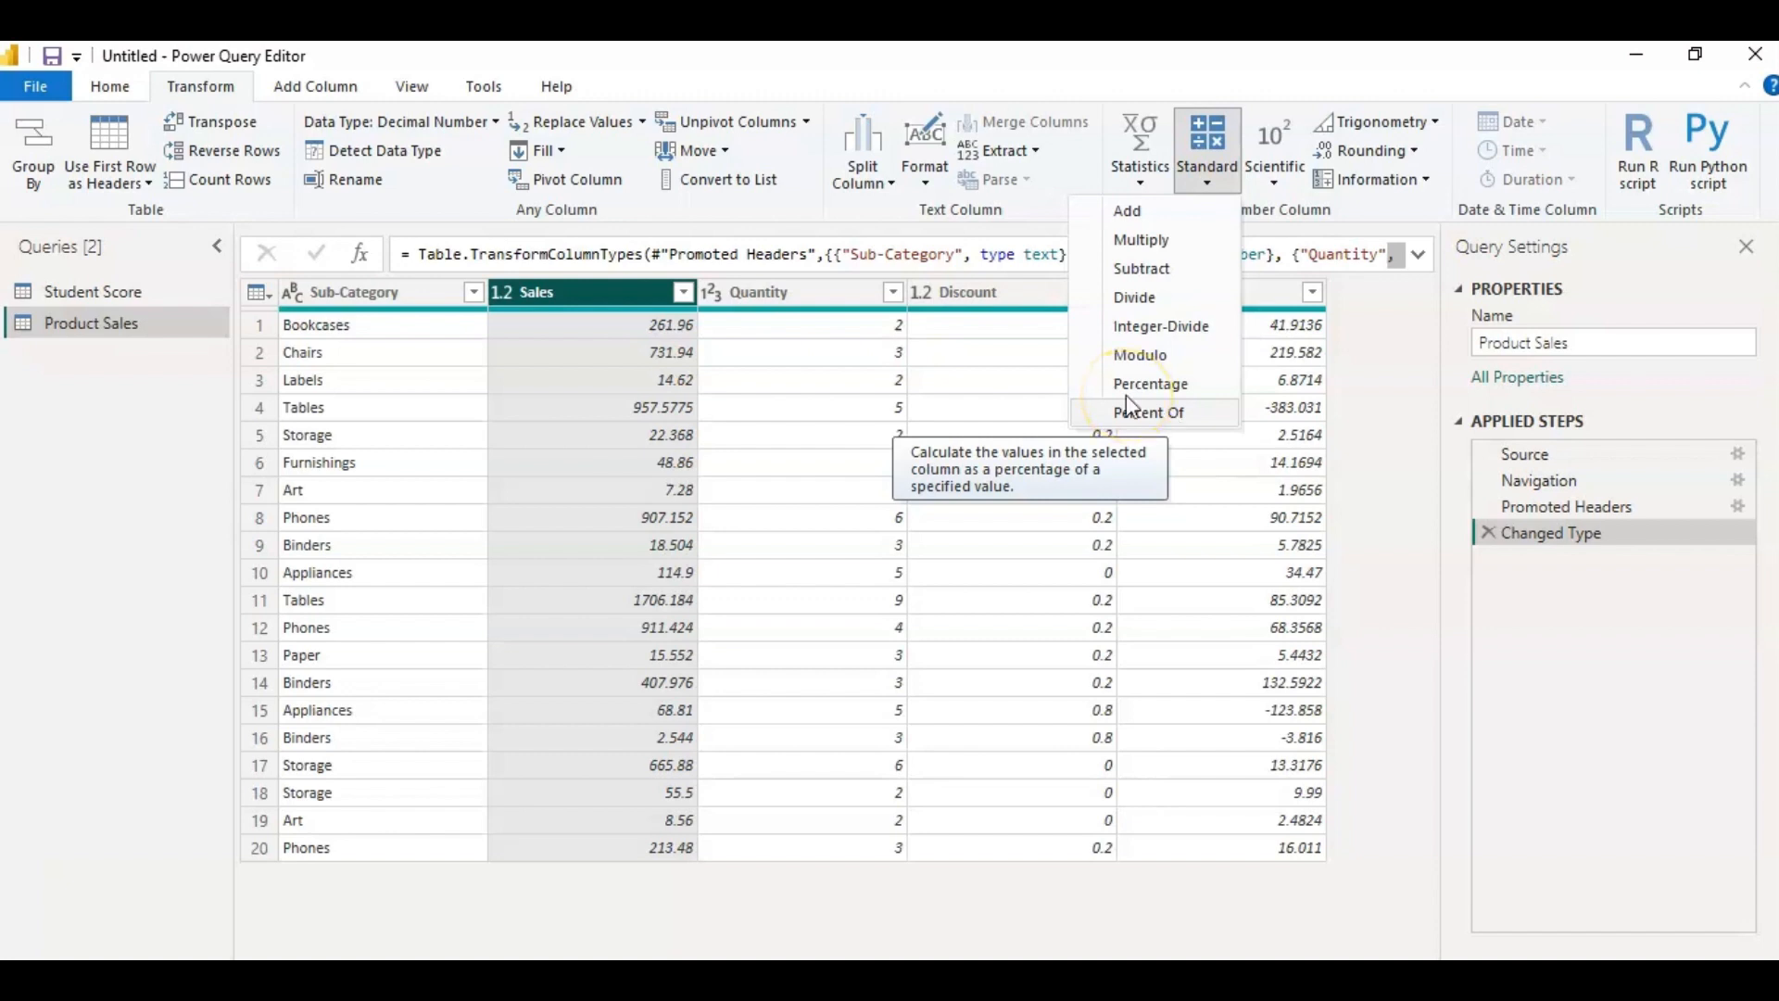
{"action": "left_click", "coordinate": [547, 285]}
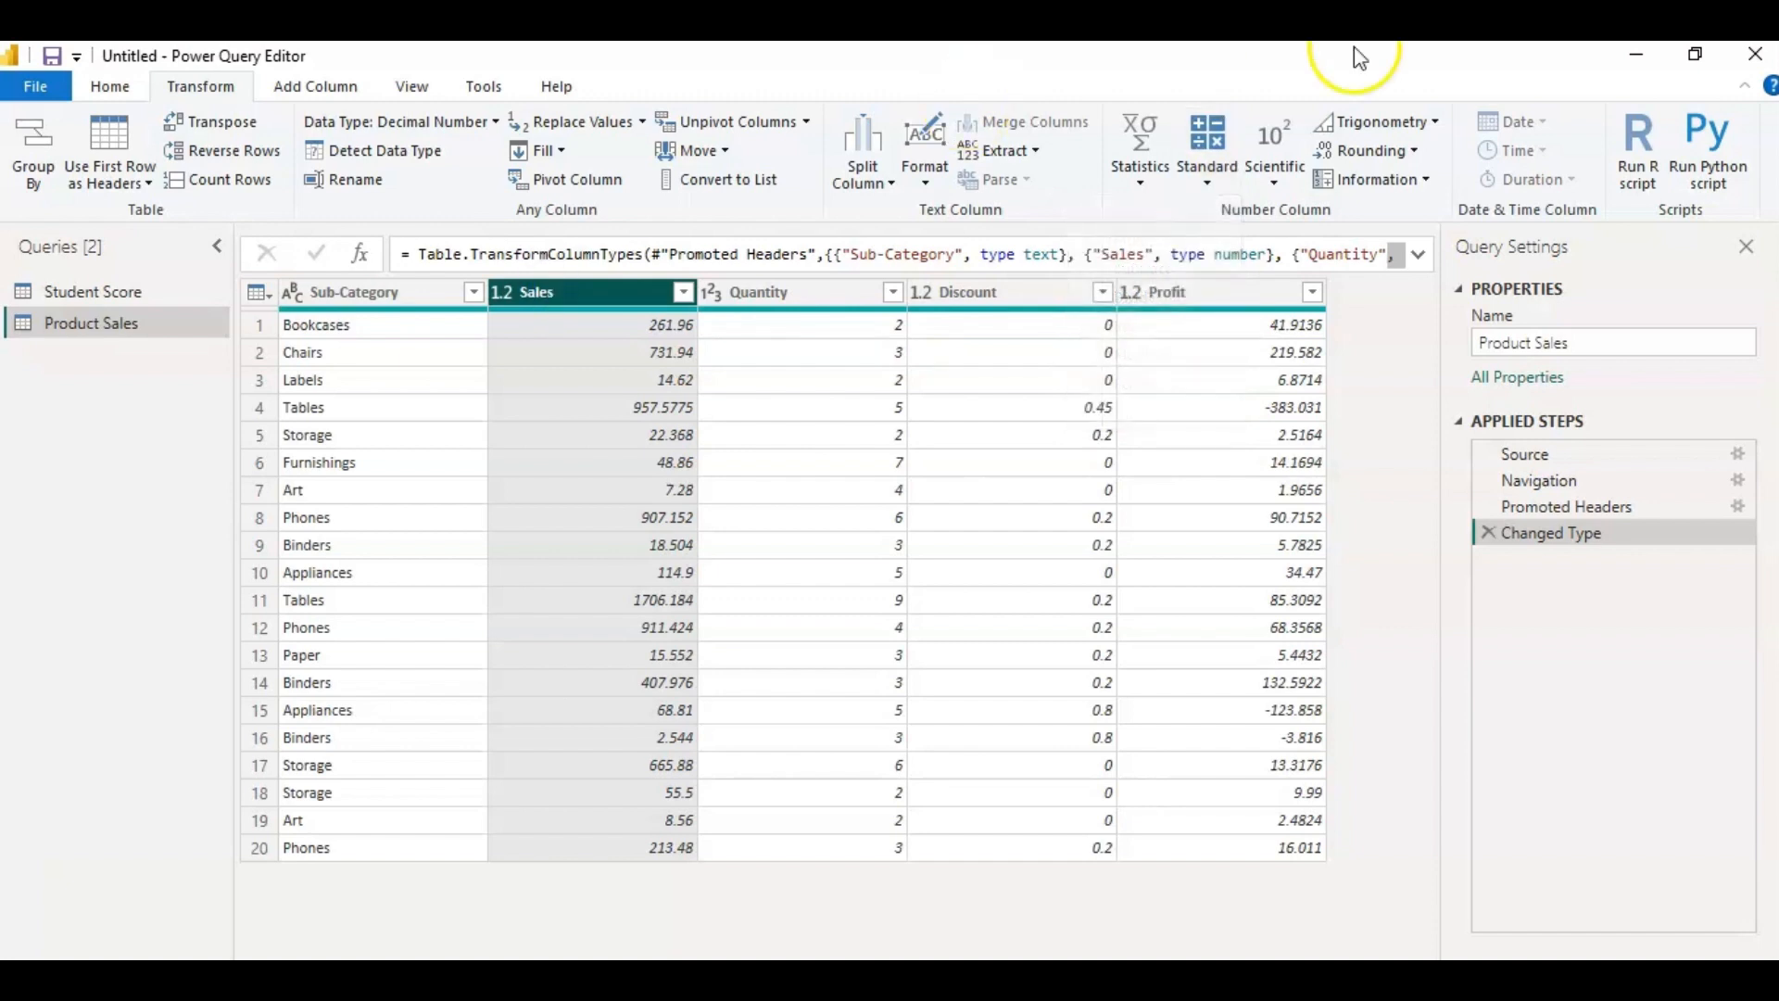
{"action": "left_click", "coordinate": [1207, 162]}
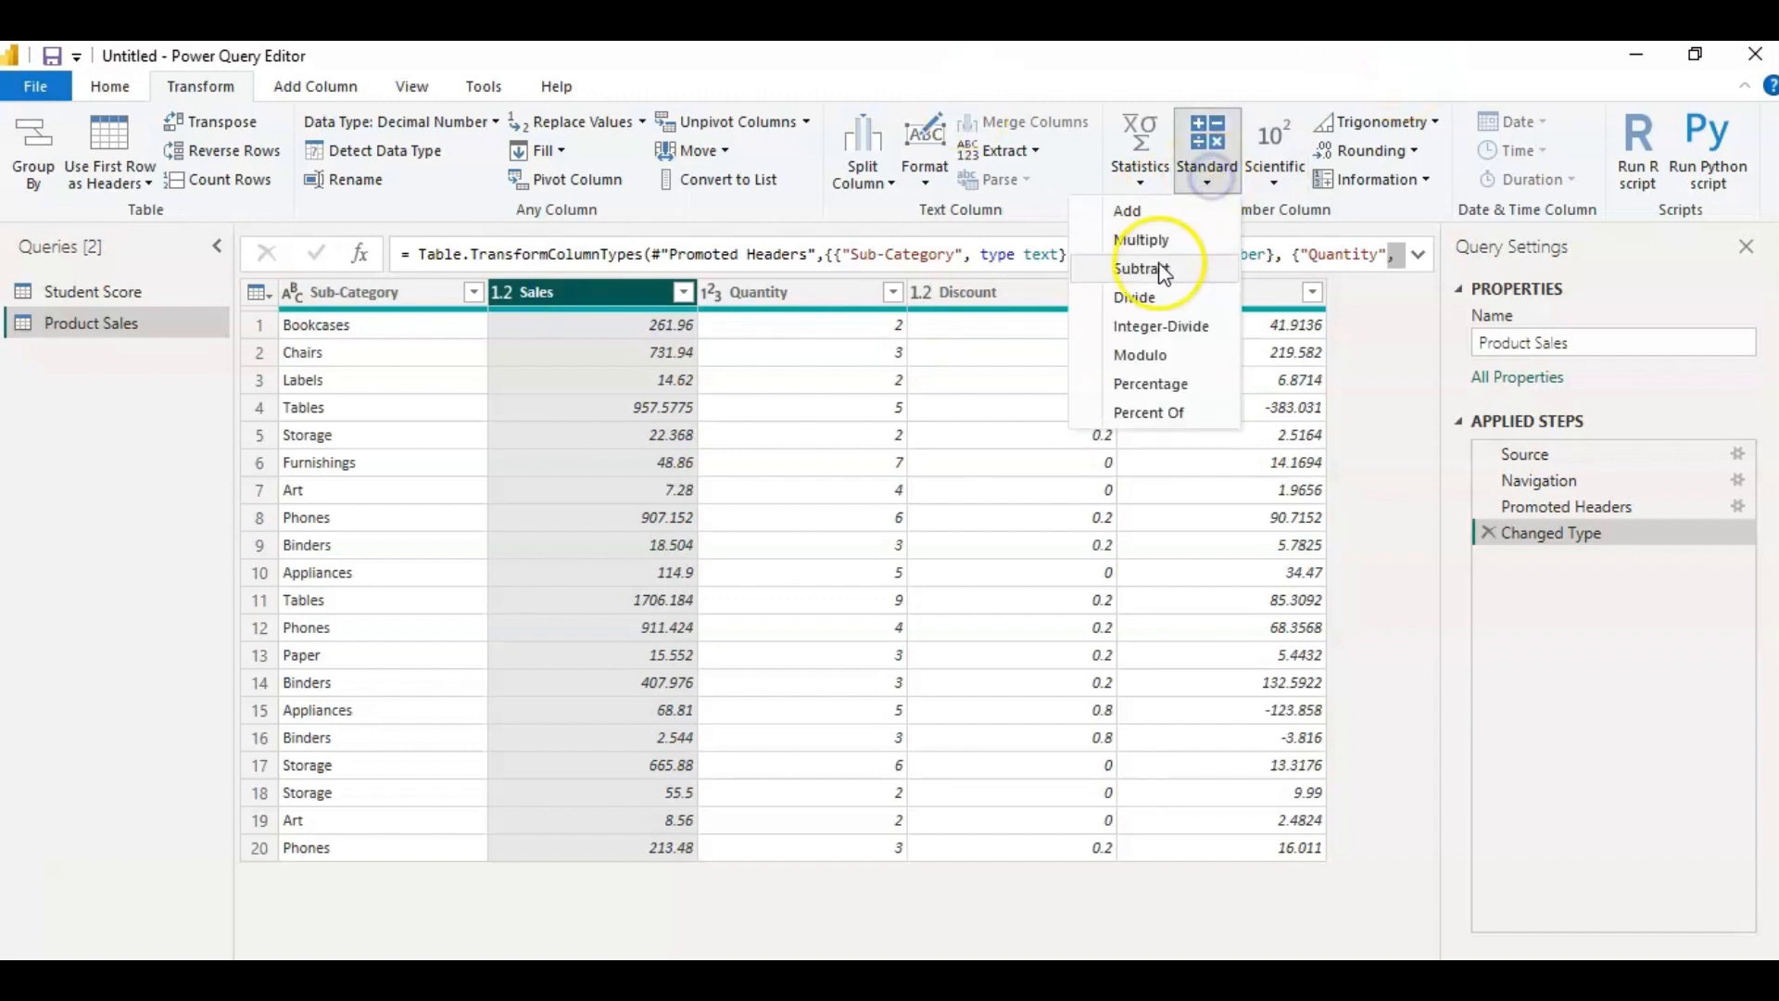
{"action": "left_click", "coordinate": [1166, 384]}
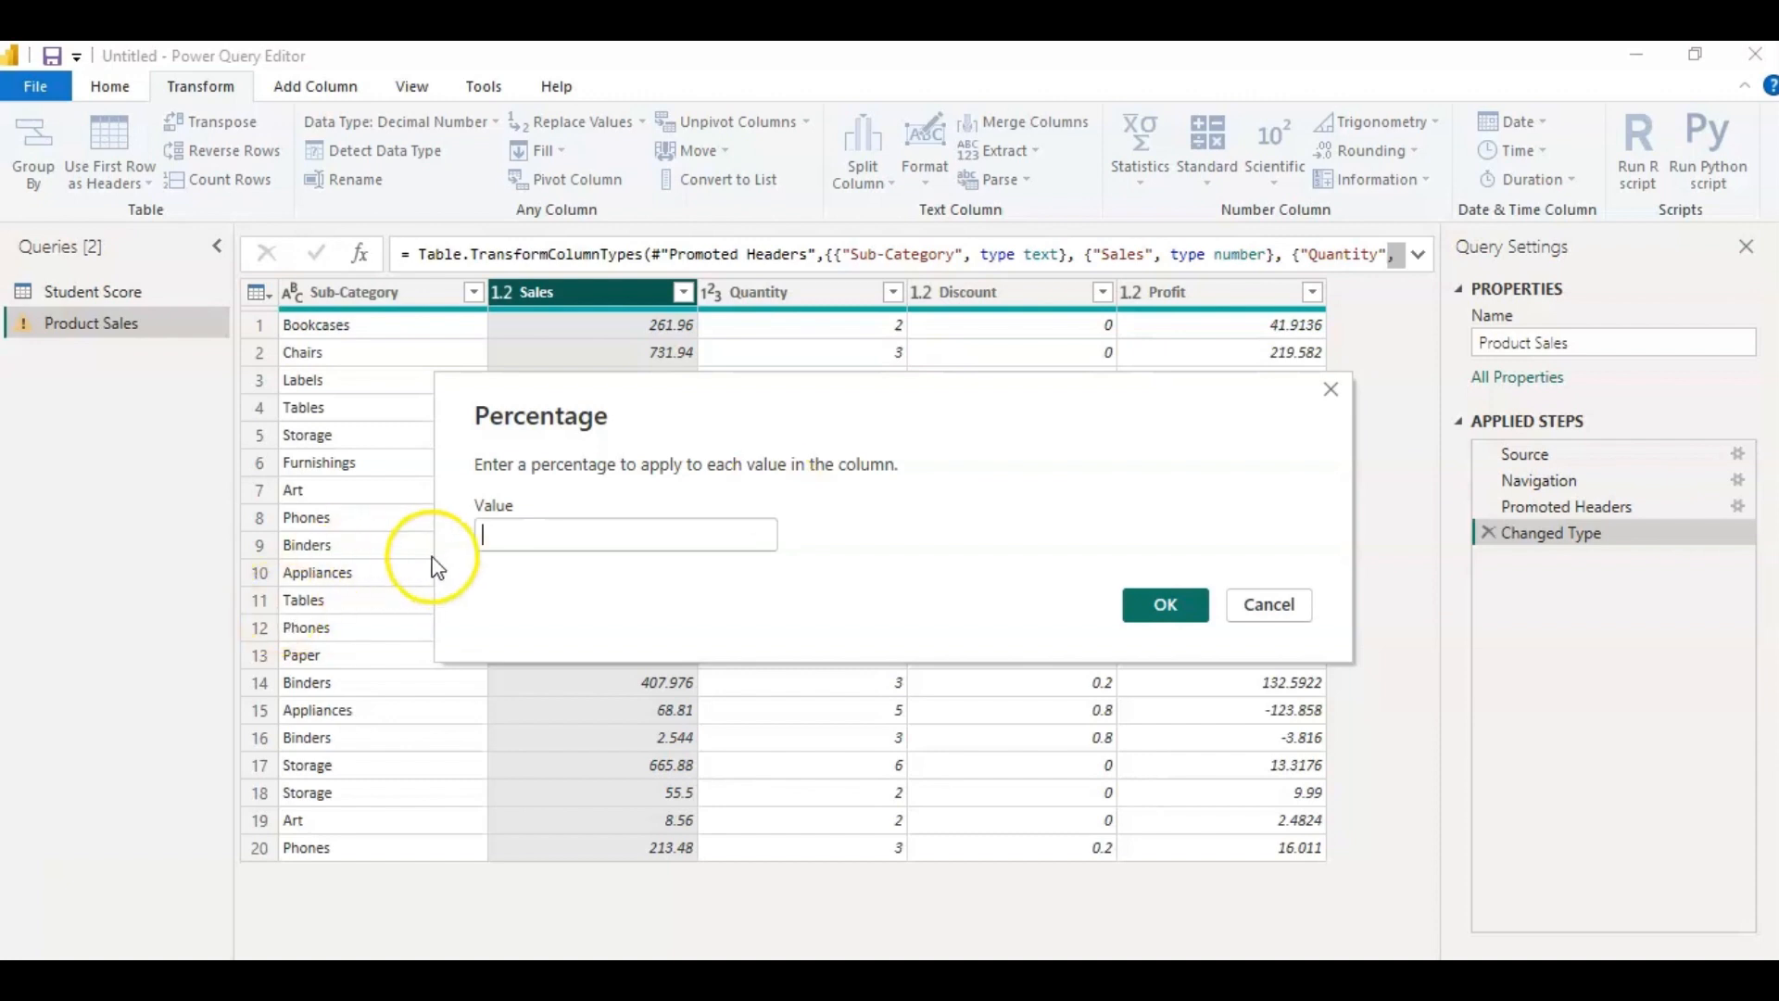
{"action": "left_click", "coordinate": [511, 534]}
{"action": "type", "text": "13"}
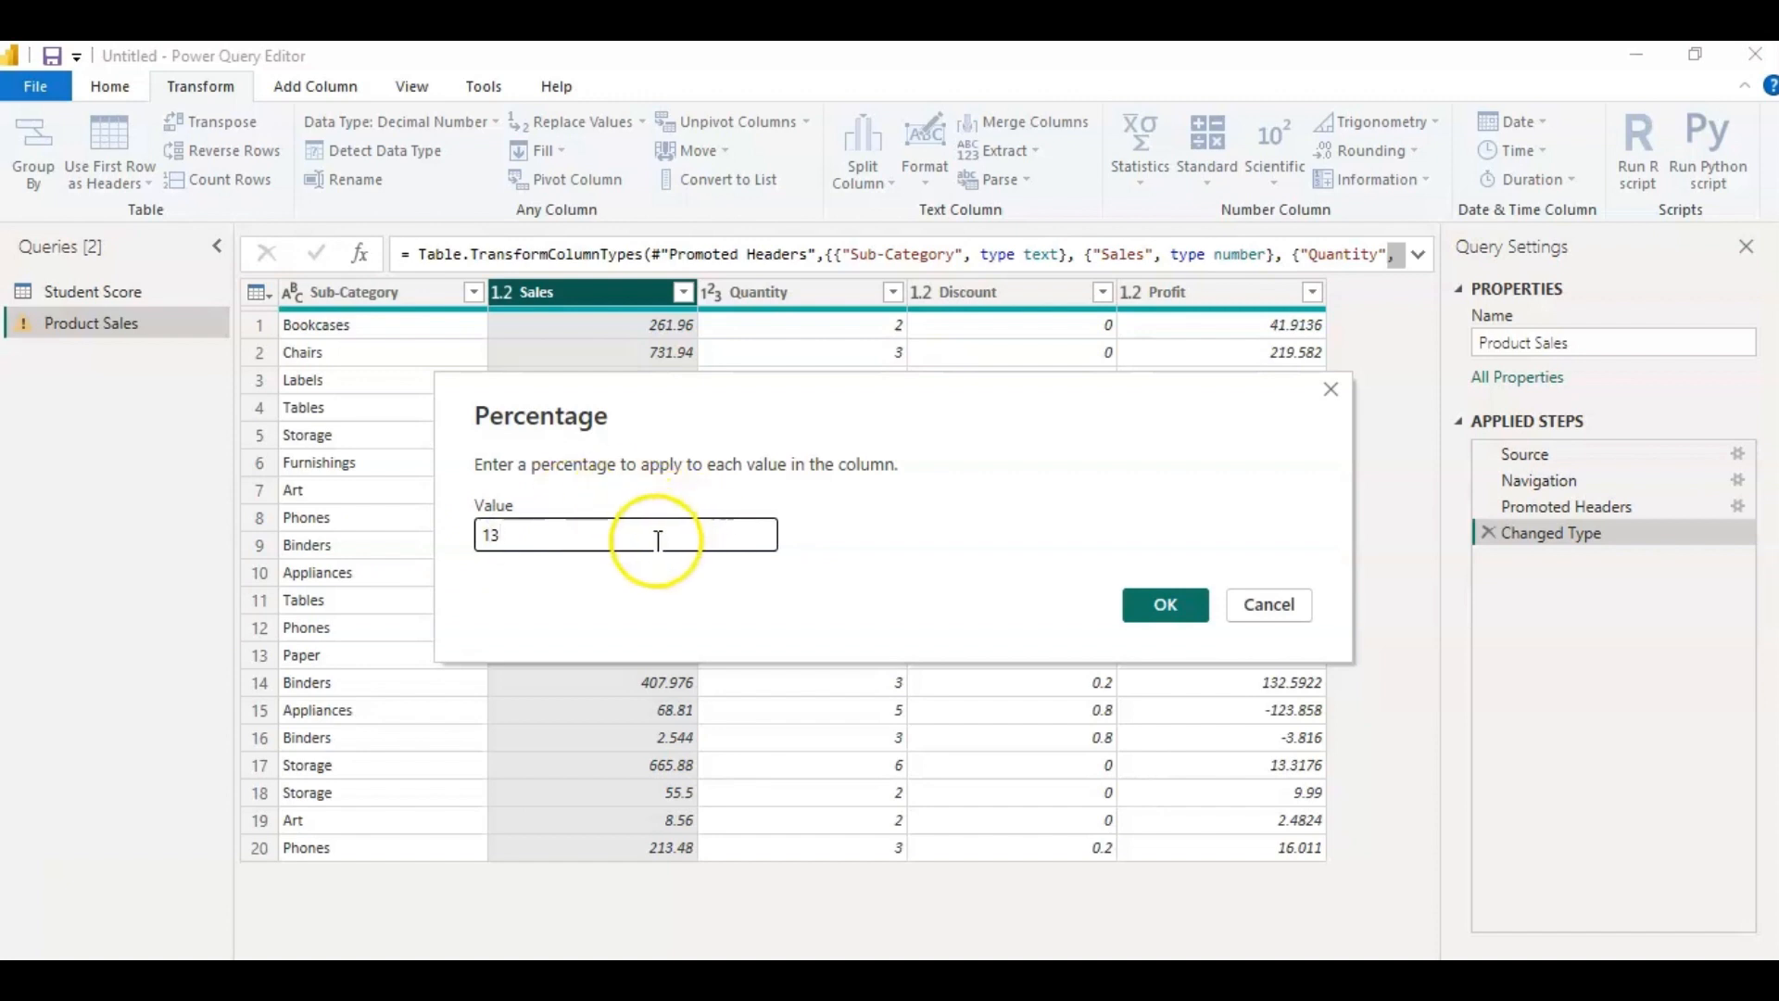
{"action": "left_click", "coordinate": [1186, 605]}
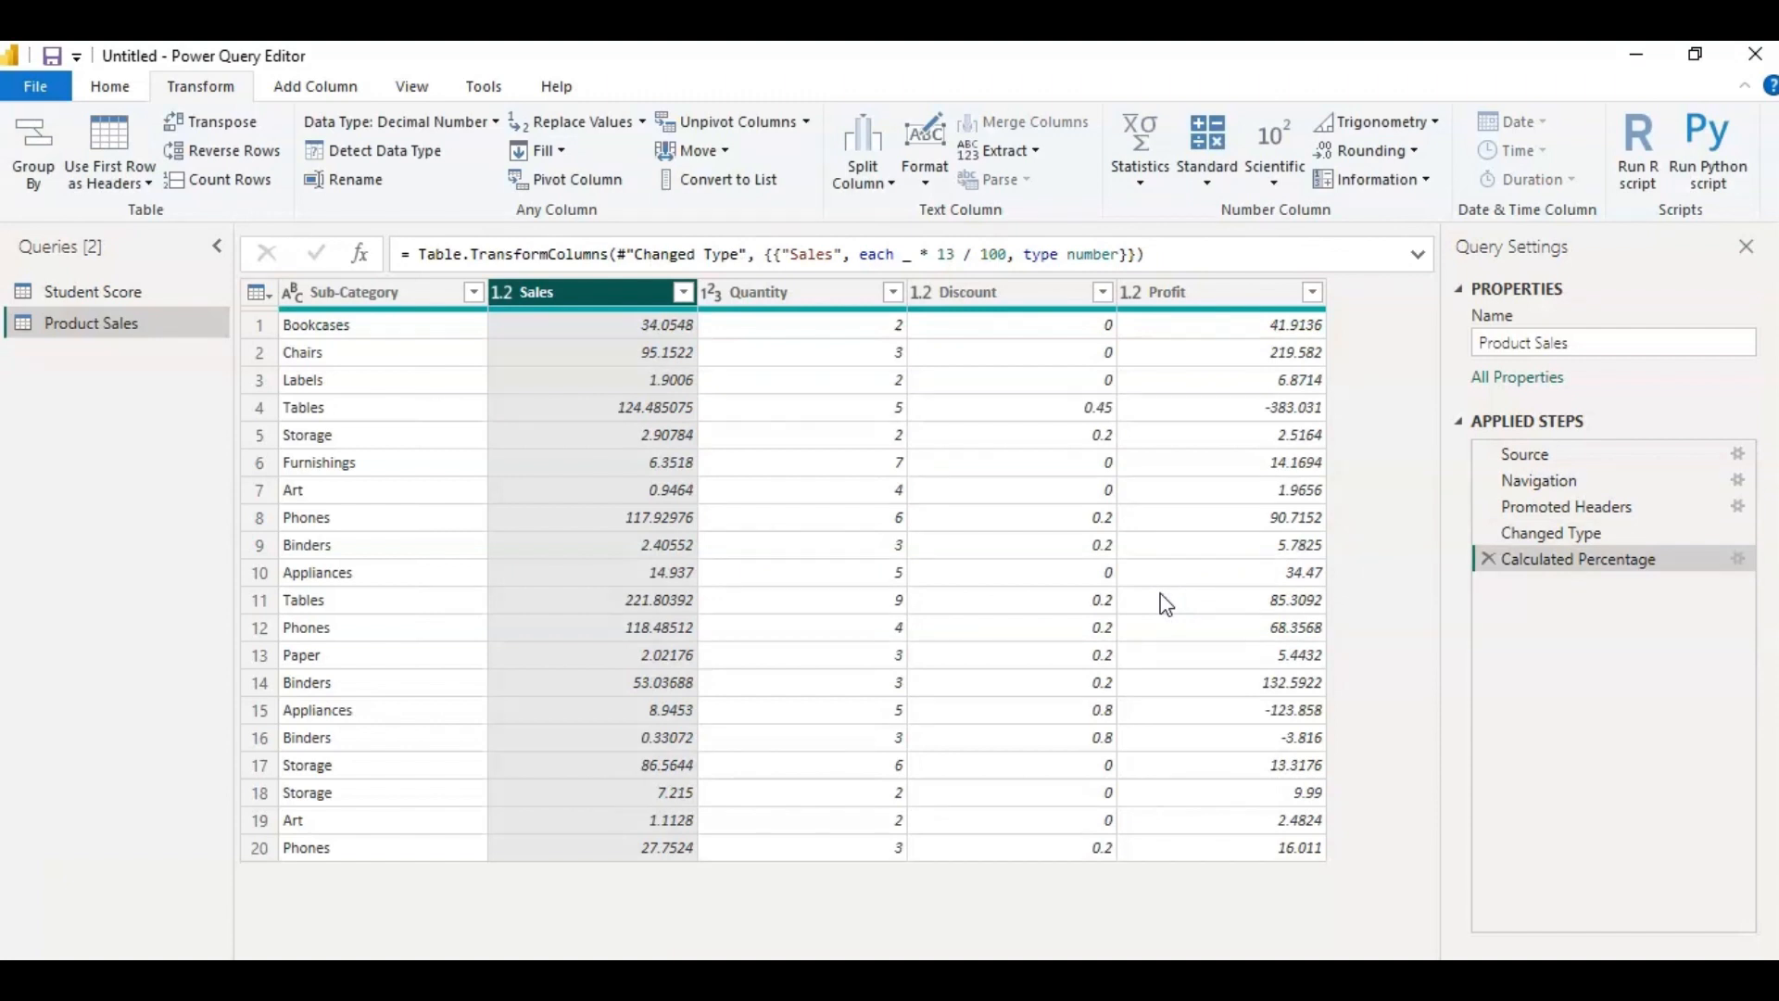
In the Student Score query, convert the Math Score column with the Percent Of operation, using 75 as the value.
{"action": "left_click", "coordinate": [1207, 148]}
{"action": "left_click", "coordinate": [1149, 413]}
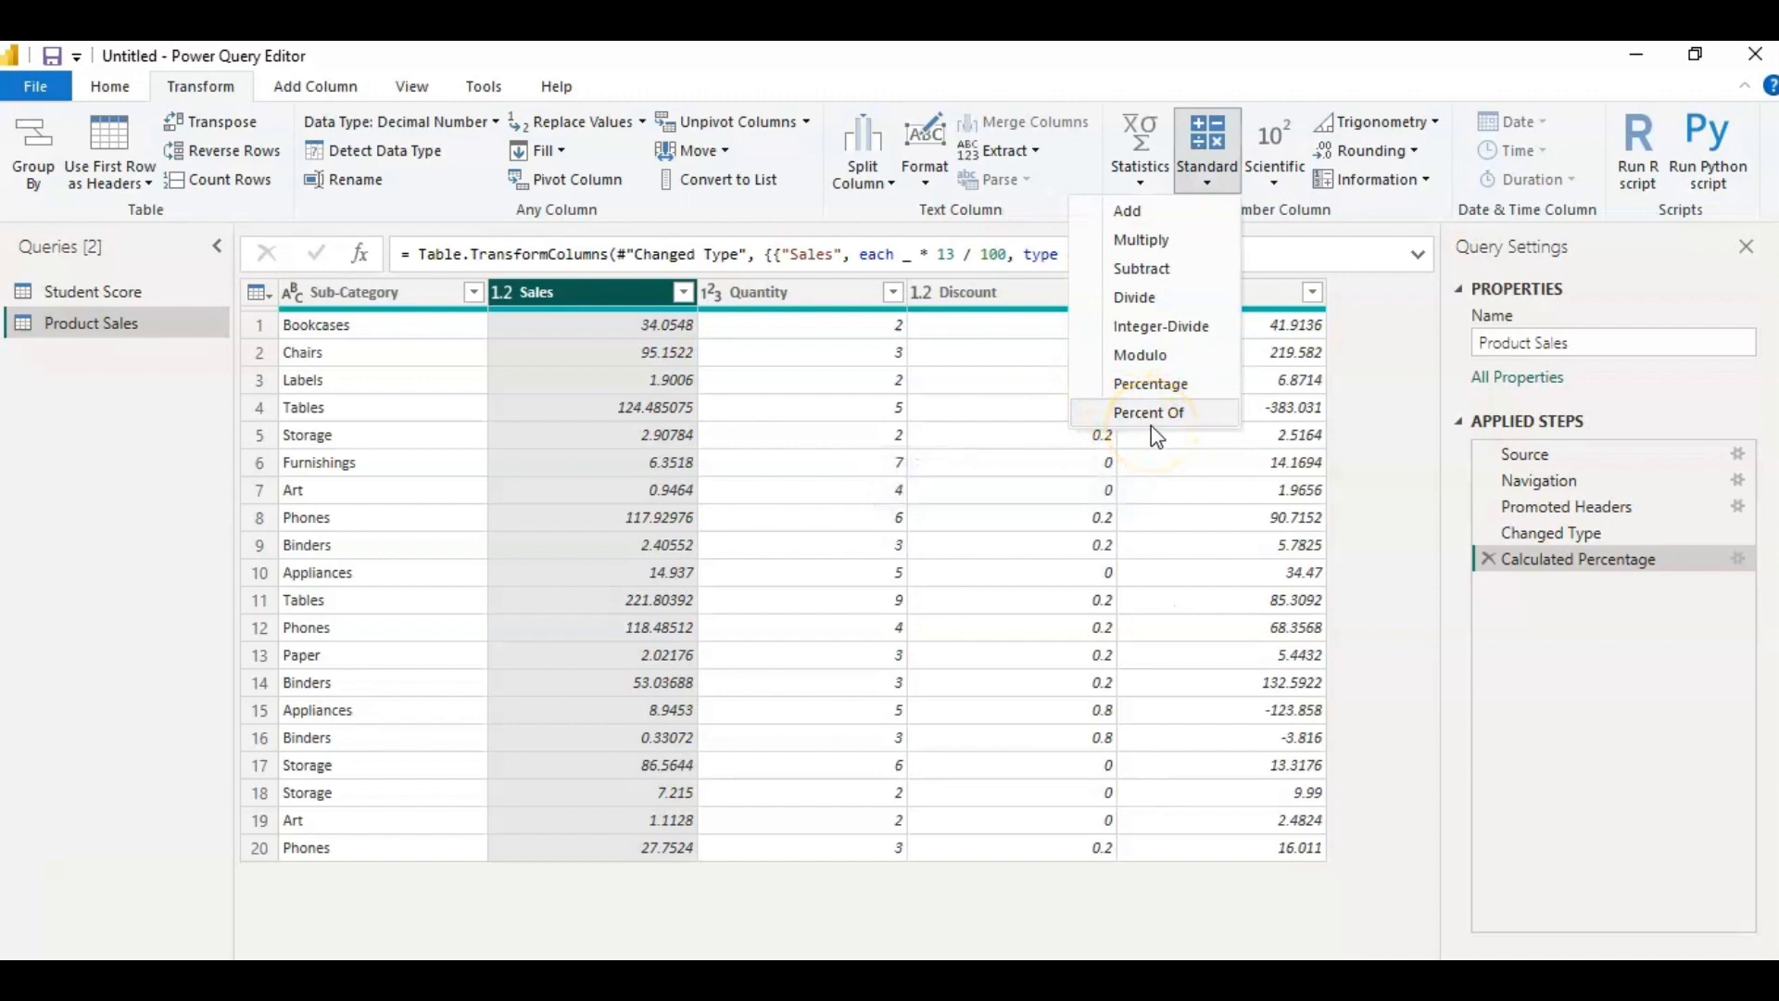
{"action": "left_click", "coordinate": [149, 295]}
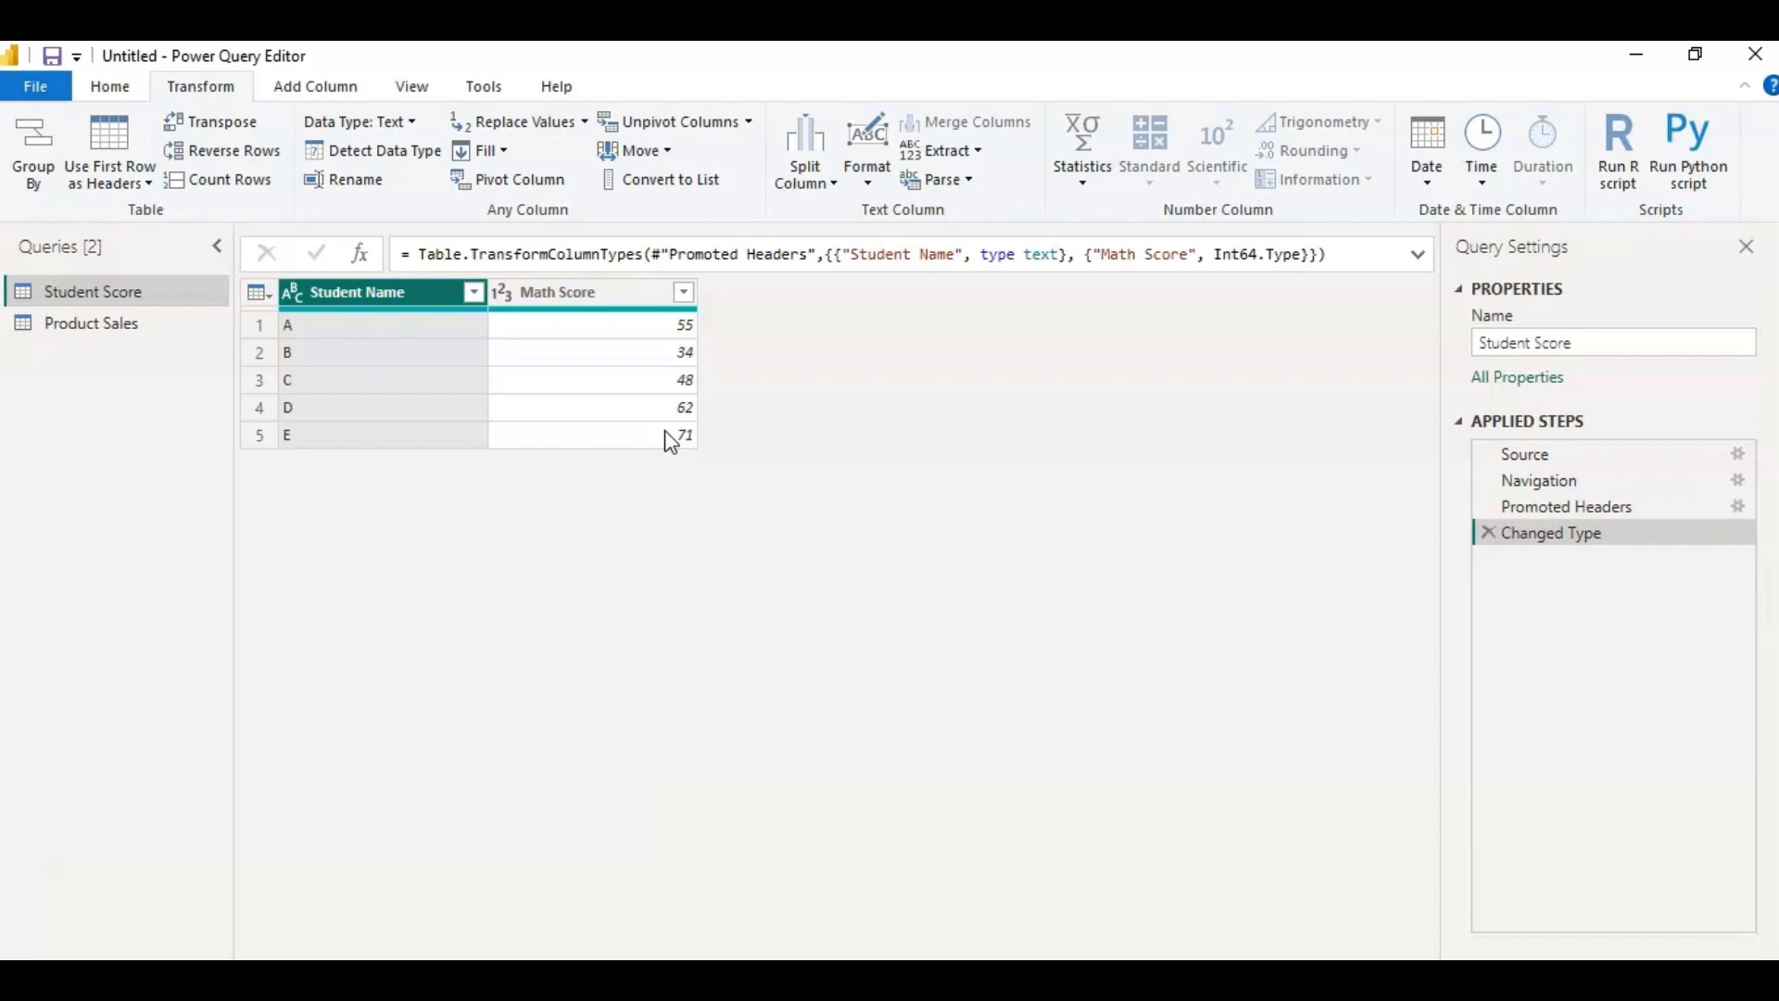
{"action": "left_click", "coordinate": [576, 298]}
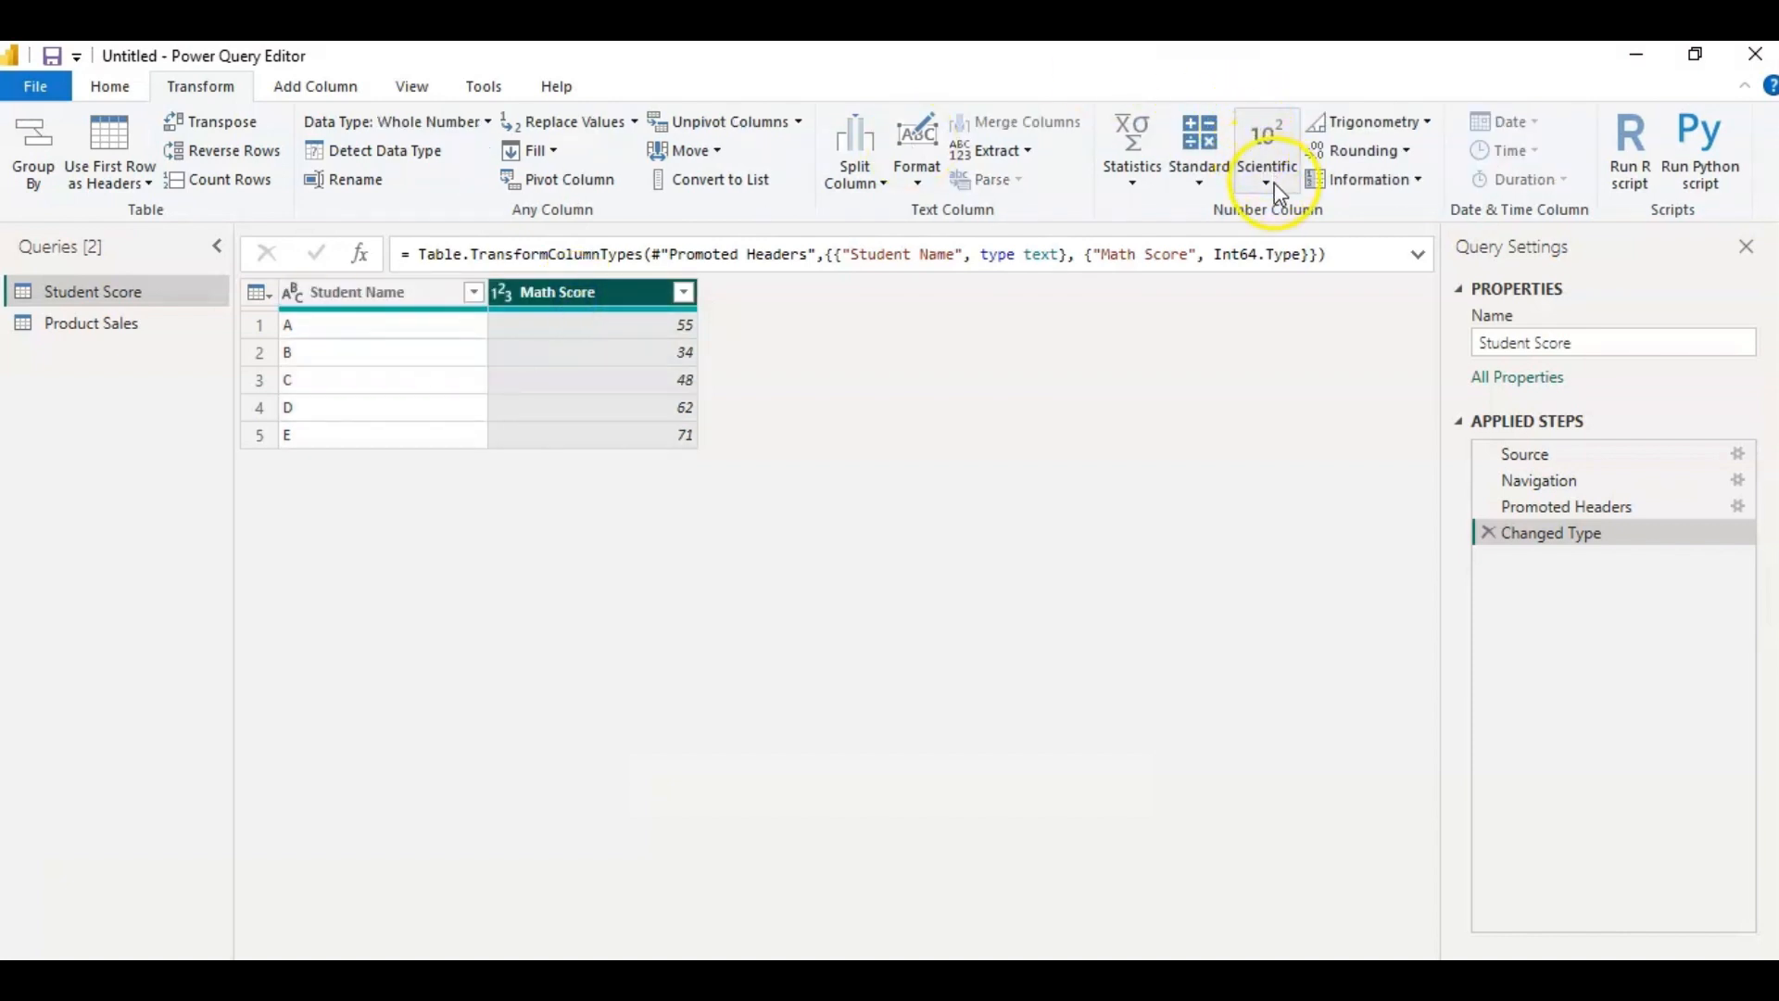
{"action": "left_click", "coordinate": [1197, 185]}
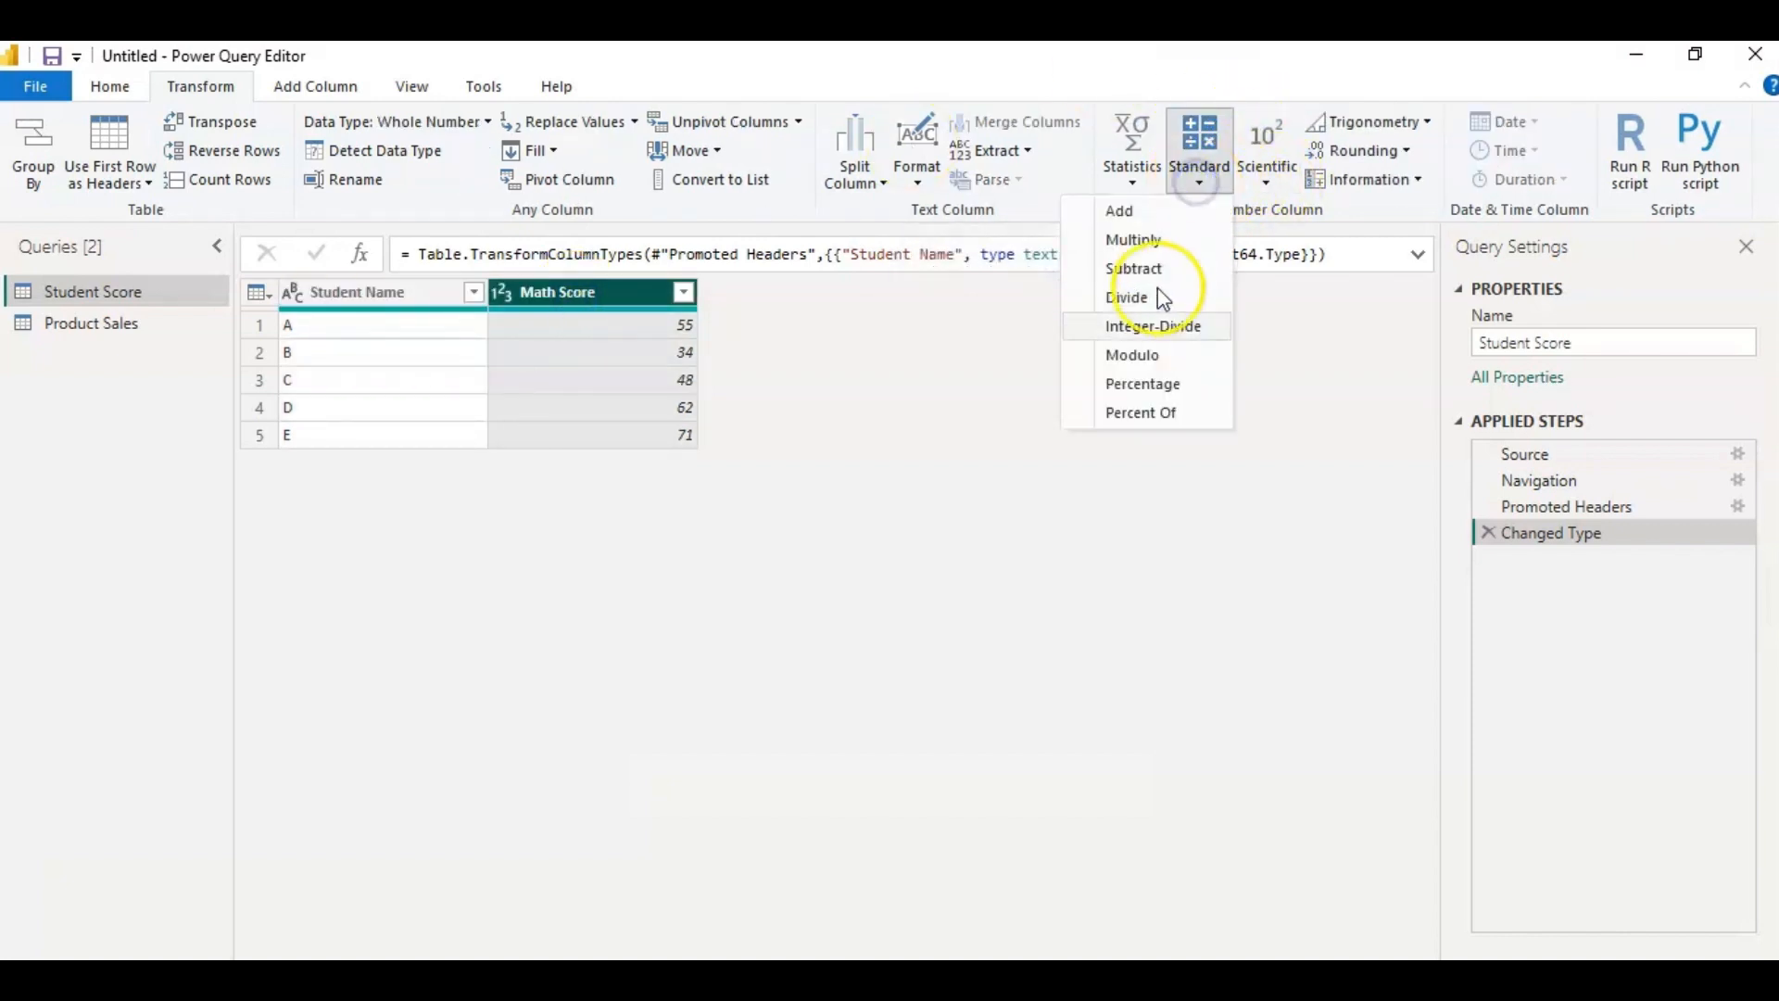
{"action": "left_click", "coordinate": [1165, 414]}
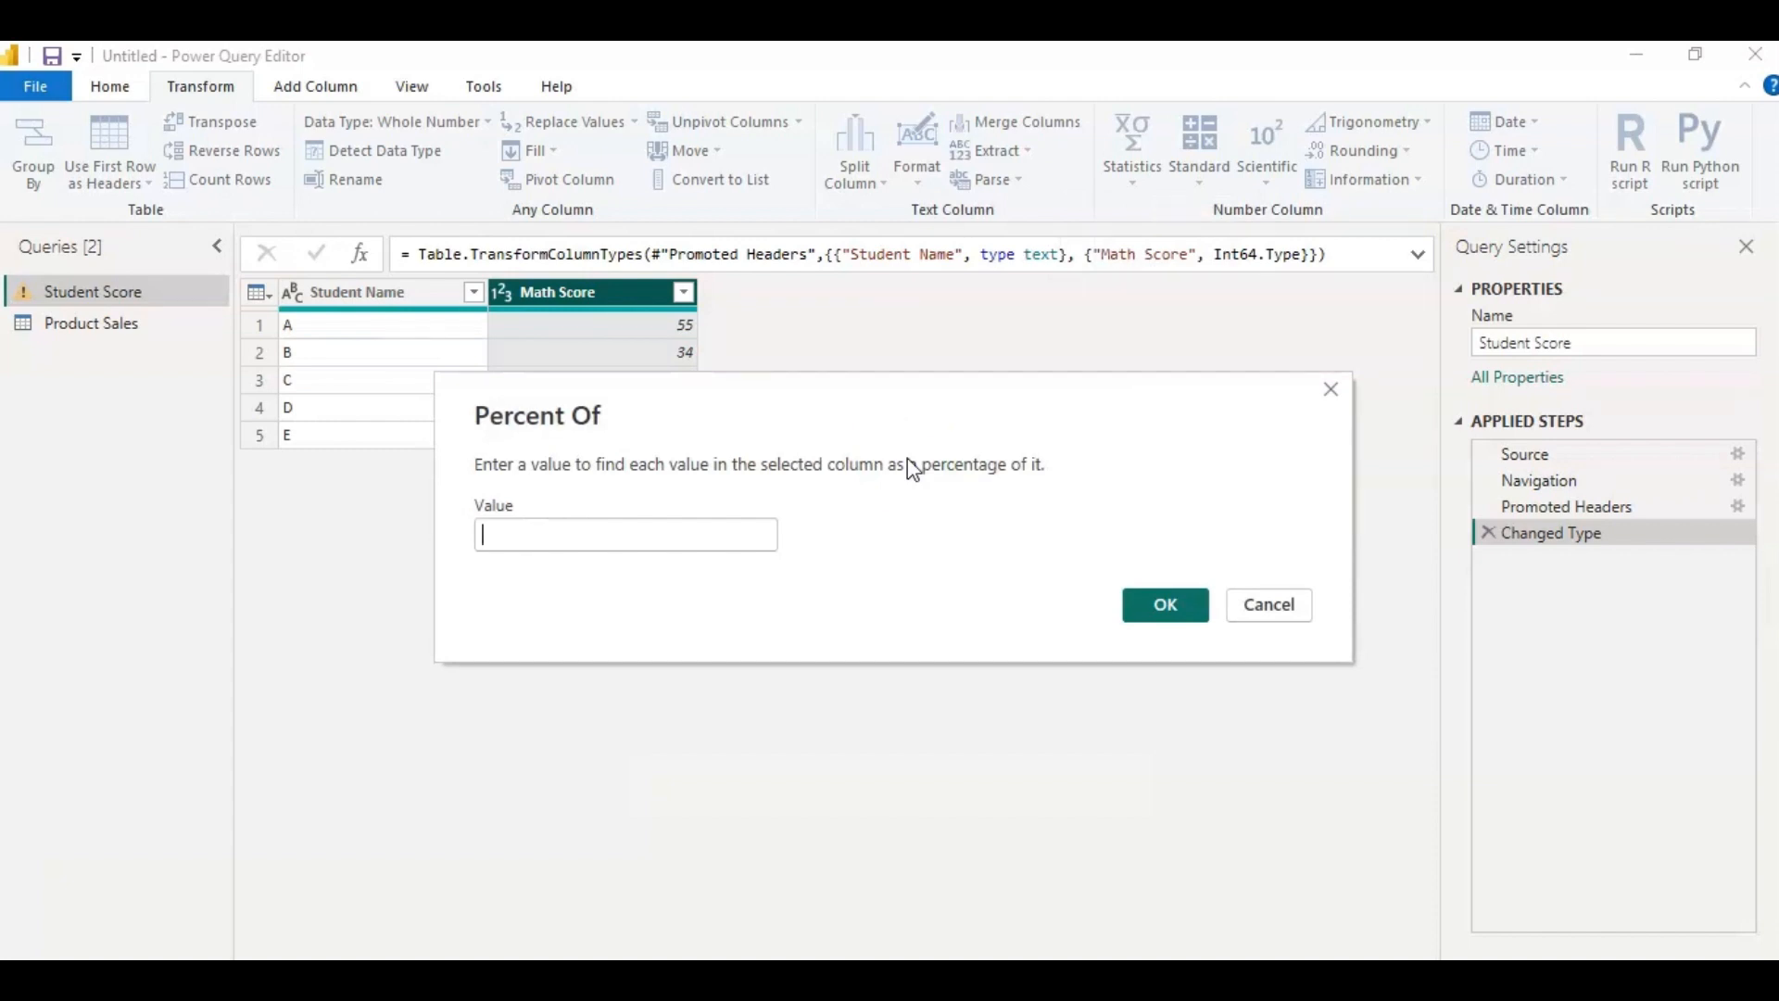
{"action": "left_click", "coordinate": [699, 530]}
{"action": "type", "text": "75"}
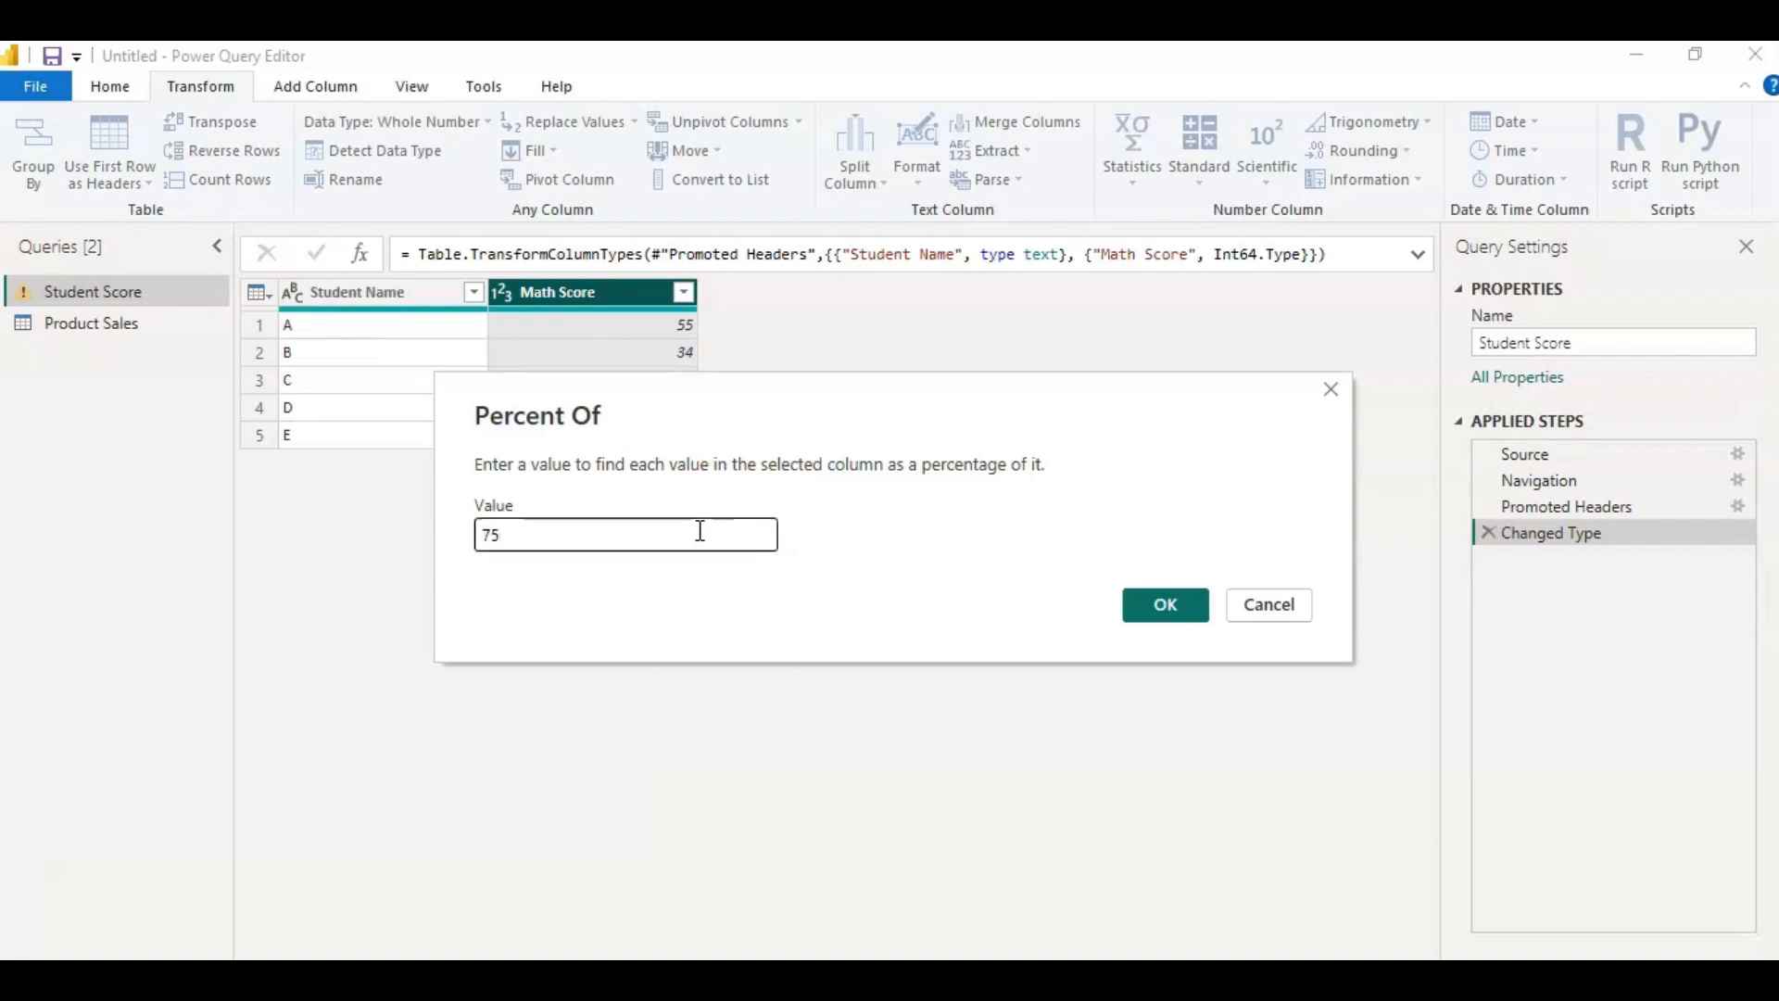
{"action": "left_click", "coordinate": [1108, 585]}
{"action": "left_click", "coordinate": [1164, 604]}
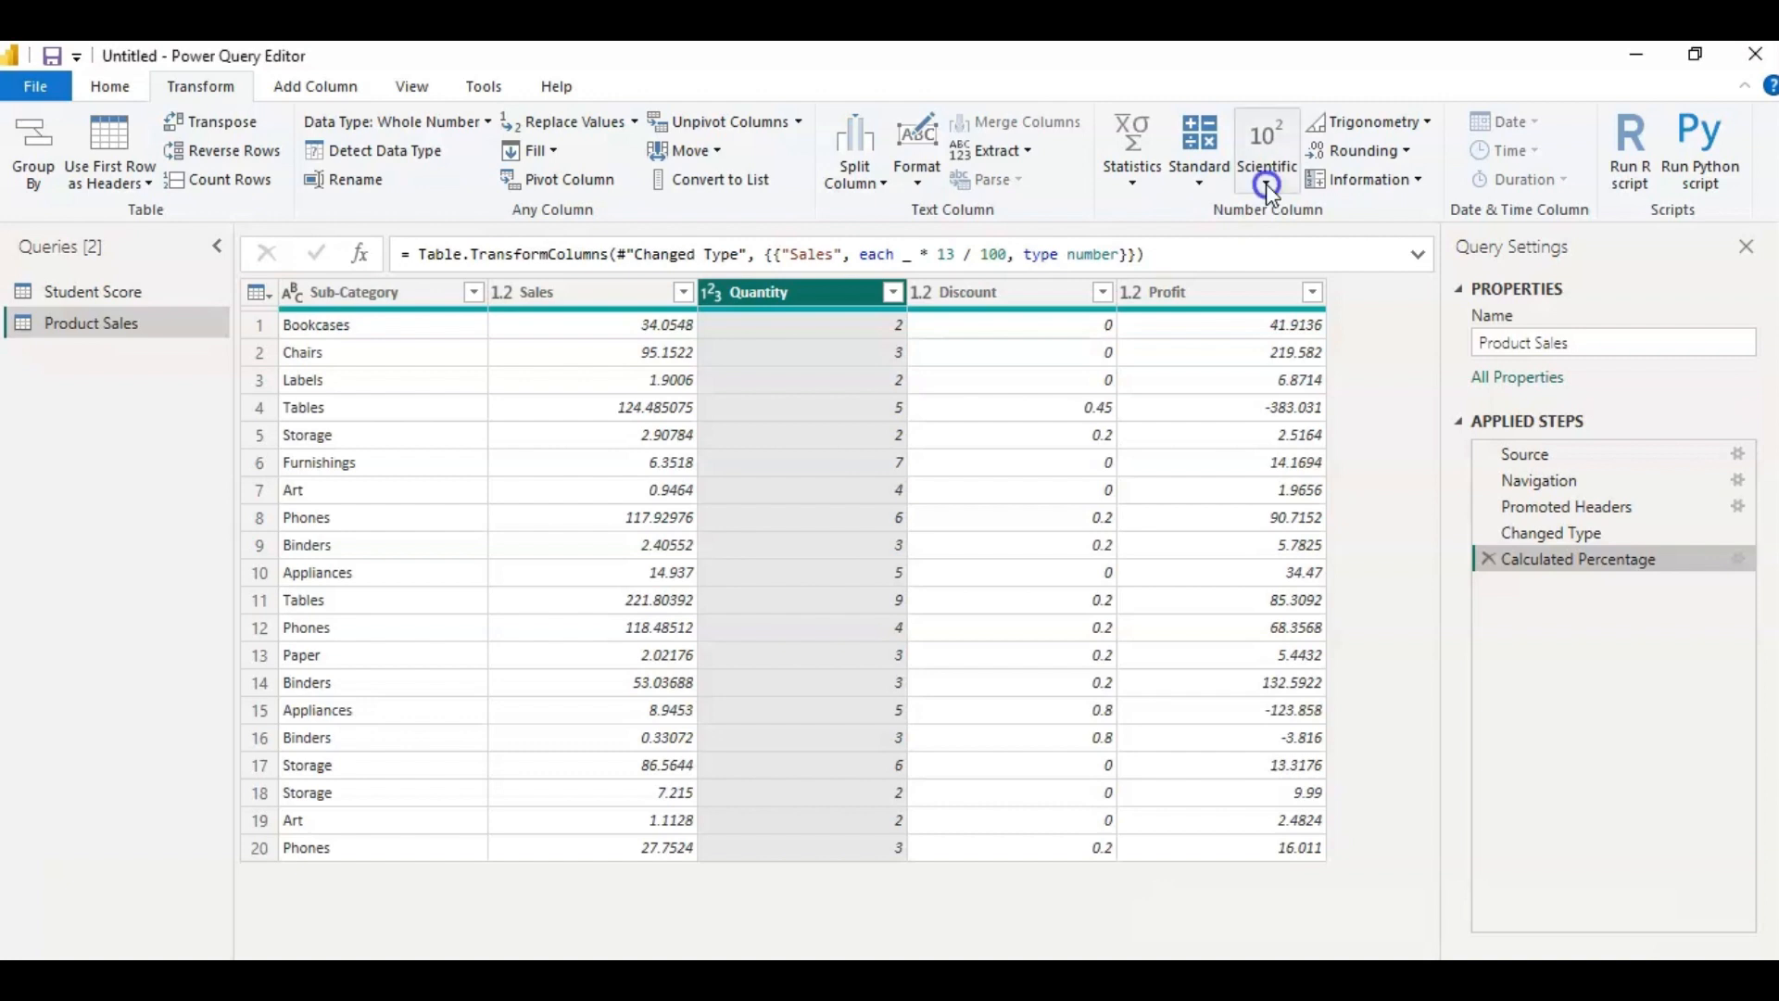
{"action": "left_click", "coordinate": [1266, 183]}
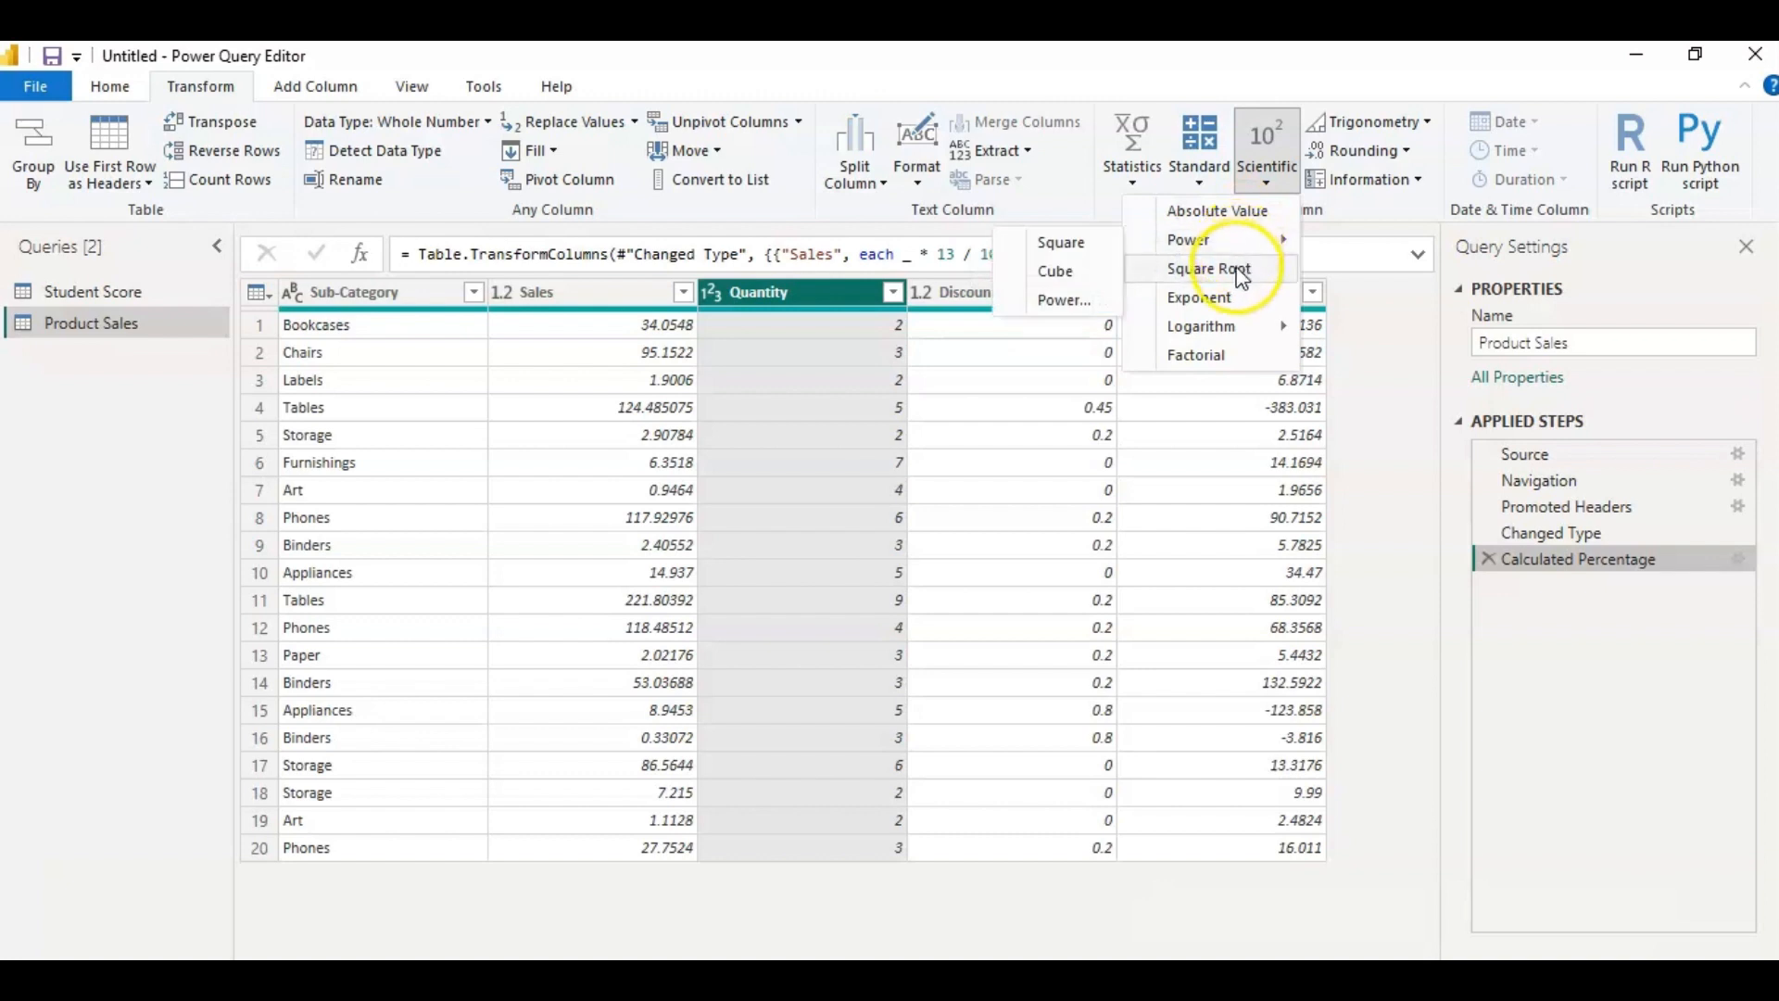
{"action": "mouse_move", "coordinate": [1229, 336]}
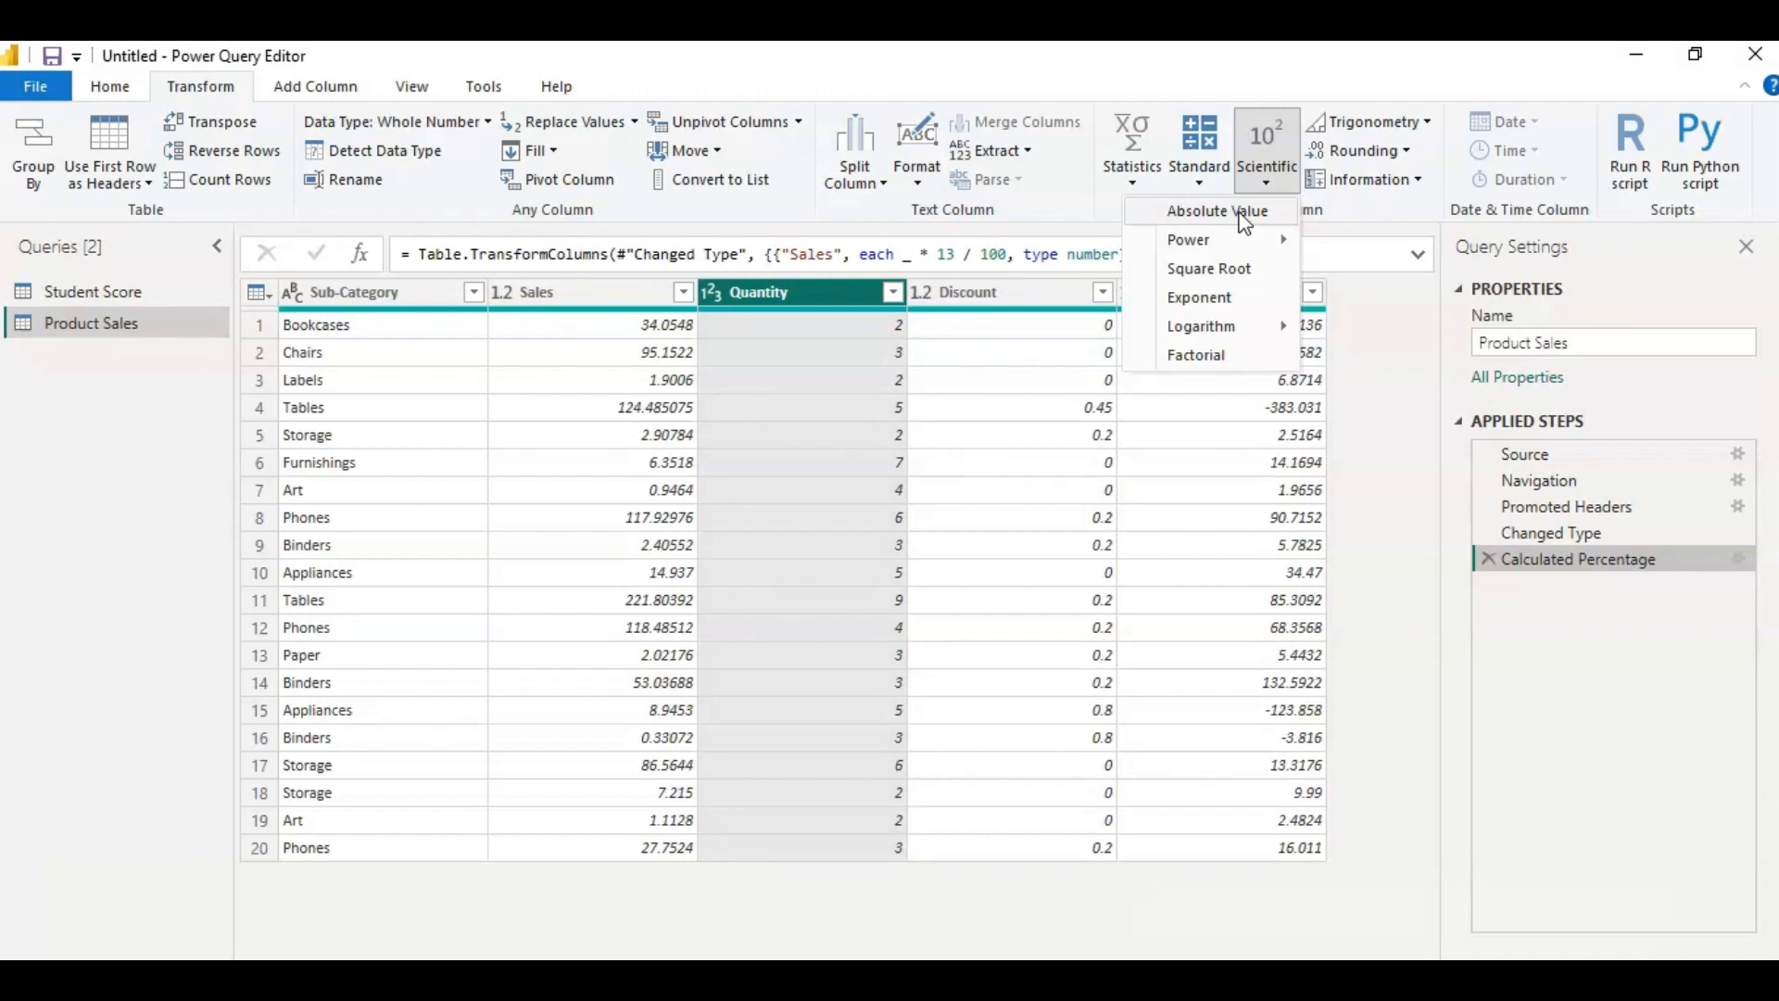
{"action": "left_click", "coordinate": [1347, 276]}
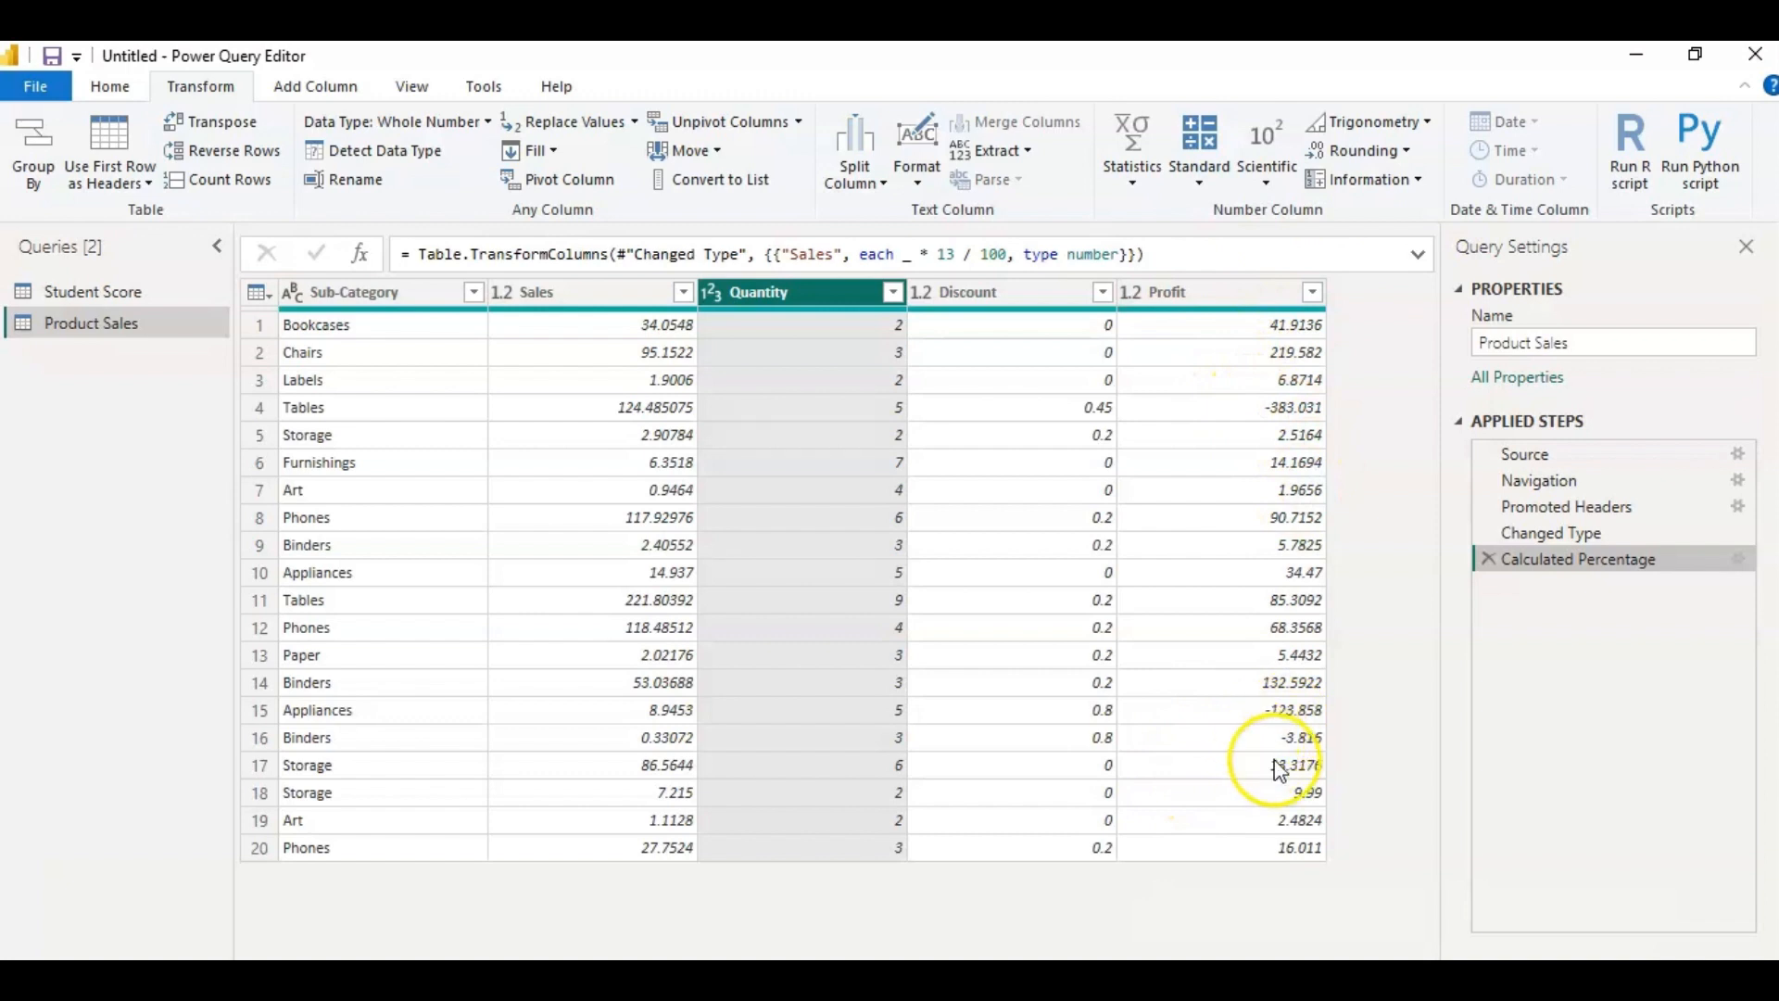
Convert the Profit column of the Product Sales query to absolute values.
{"action": "left_click", "coordinate": [1190, 294]}
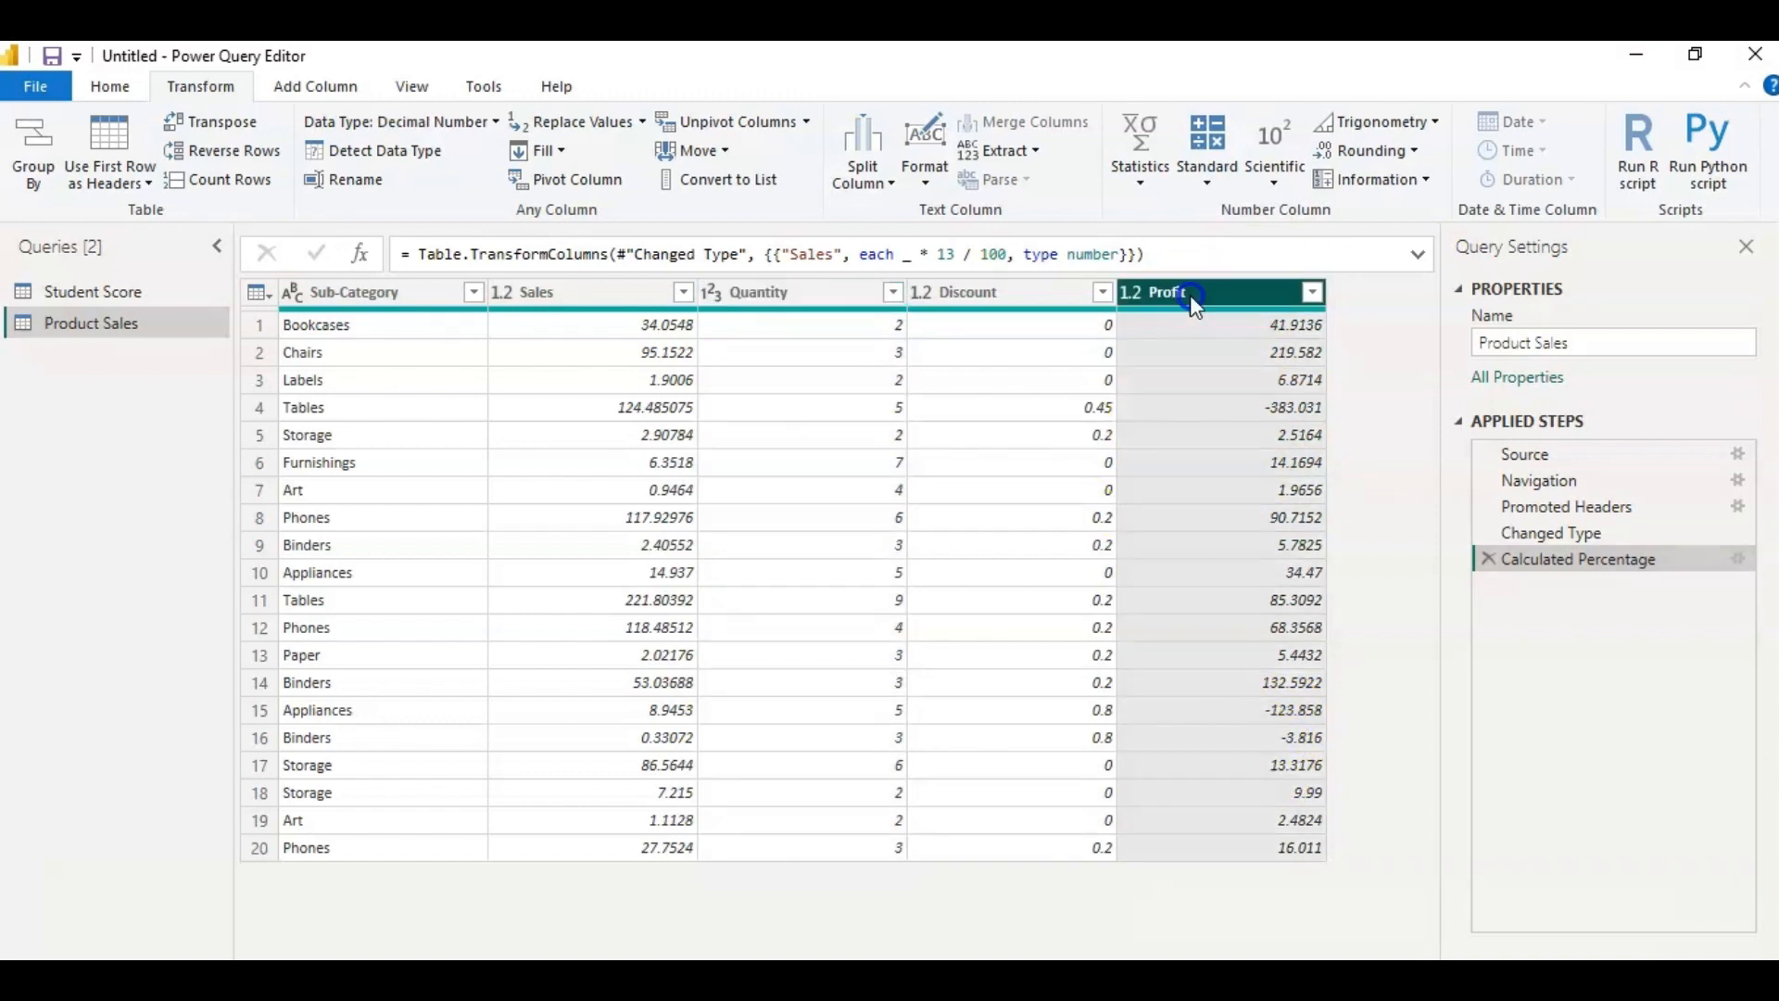
{"action": "left_click", "coordinate": [1273, 178]}
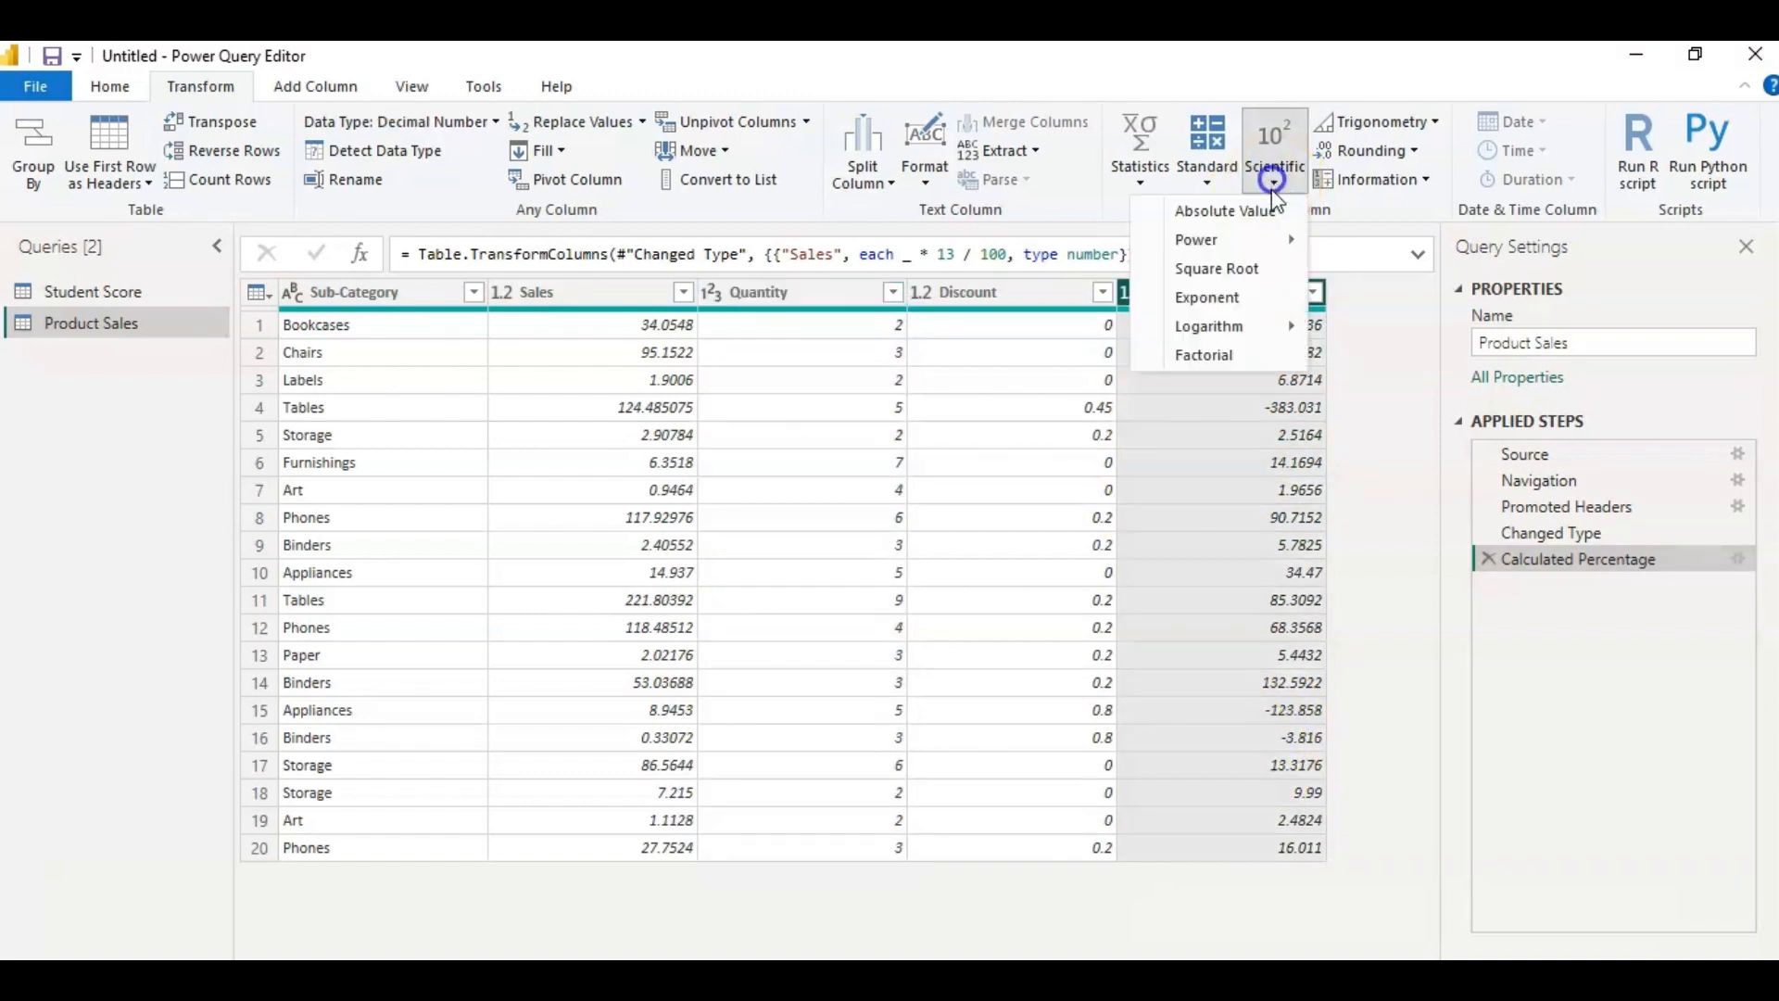
{"action": "left_click", "coordinate": [1257, 211]}
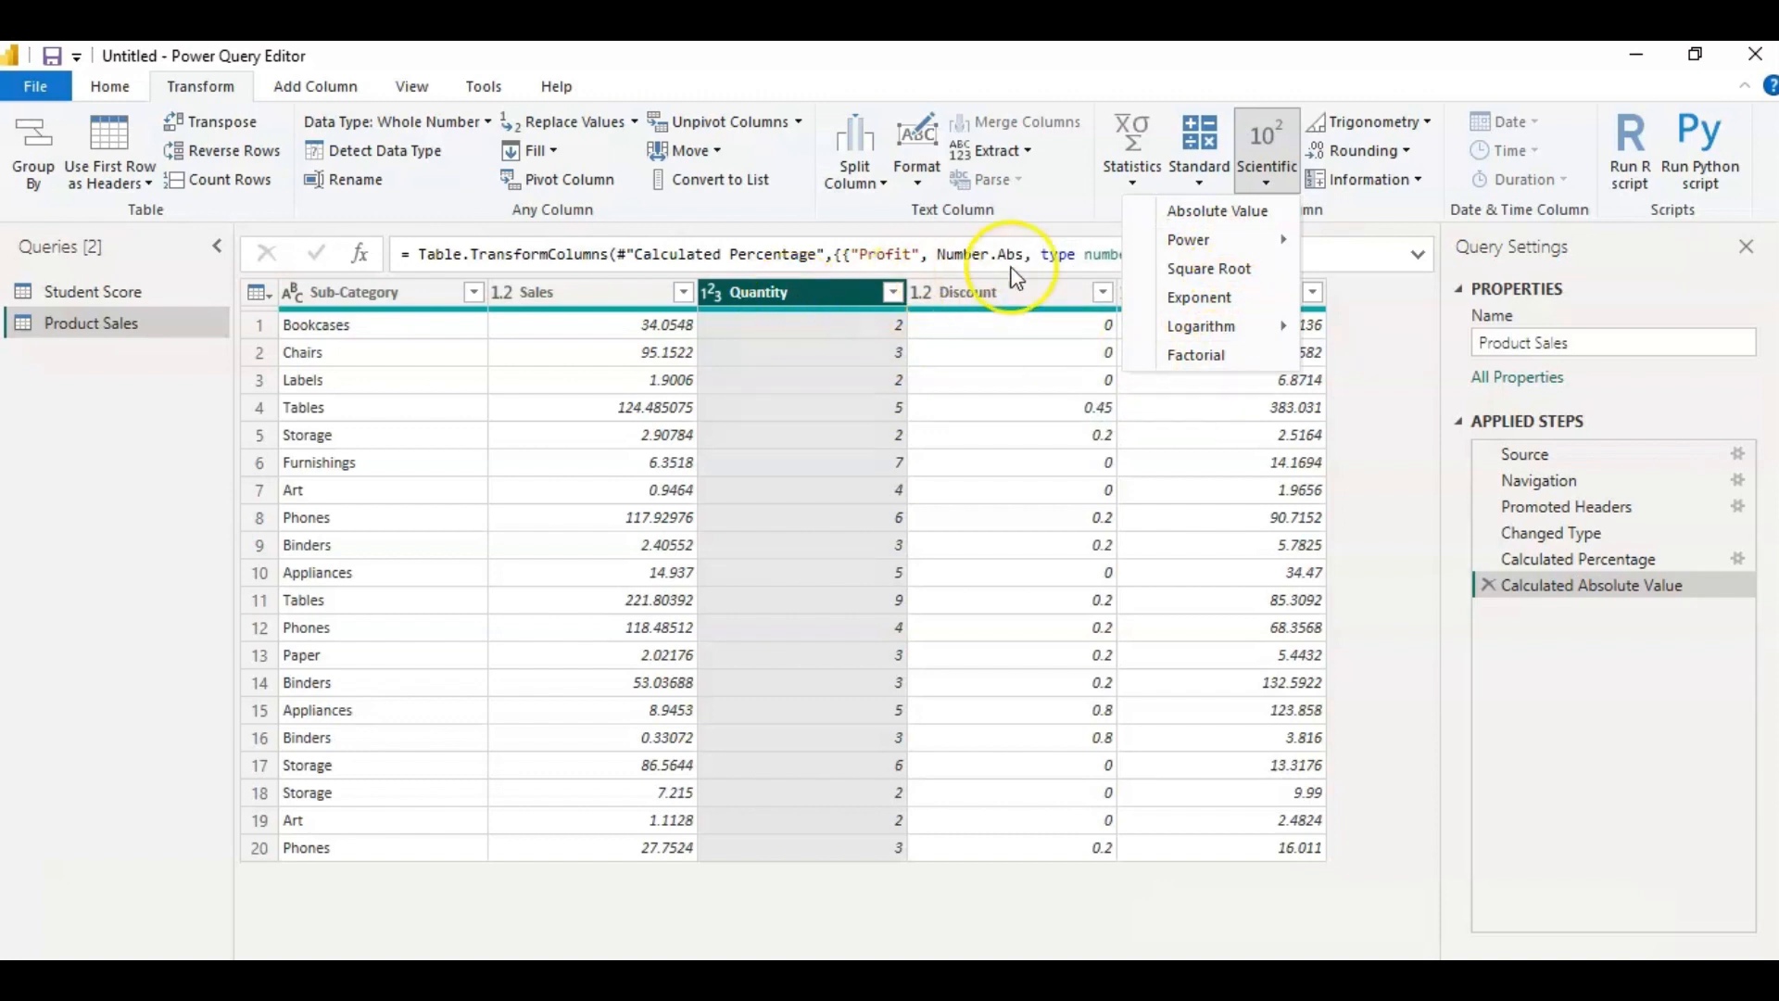
Cube every value in the Quantity column with the Power operation and look through the available Trigonometry operations.
{"action": "mouse_move", "coordinate": [1181, 243]}
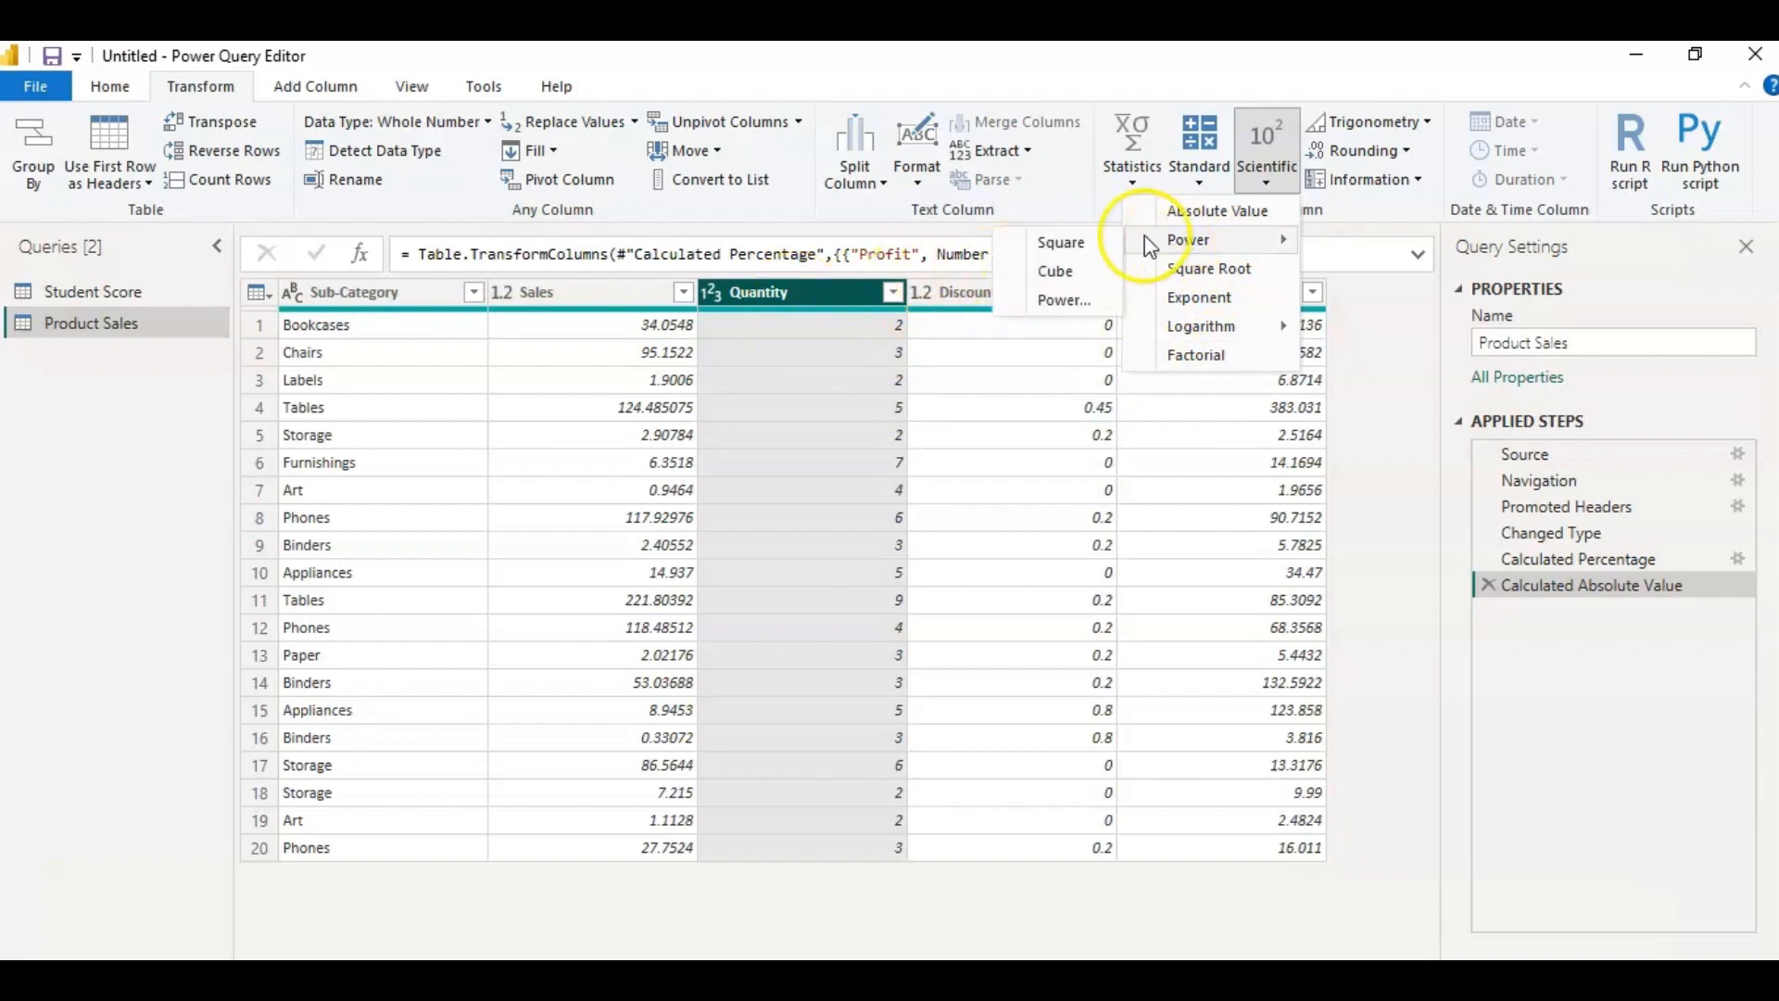
{"action": "left_click", "coordinate": [1082, 270]}
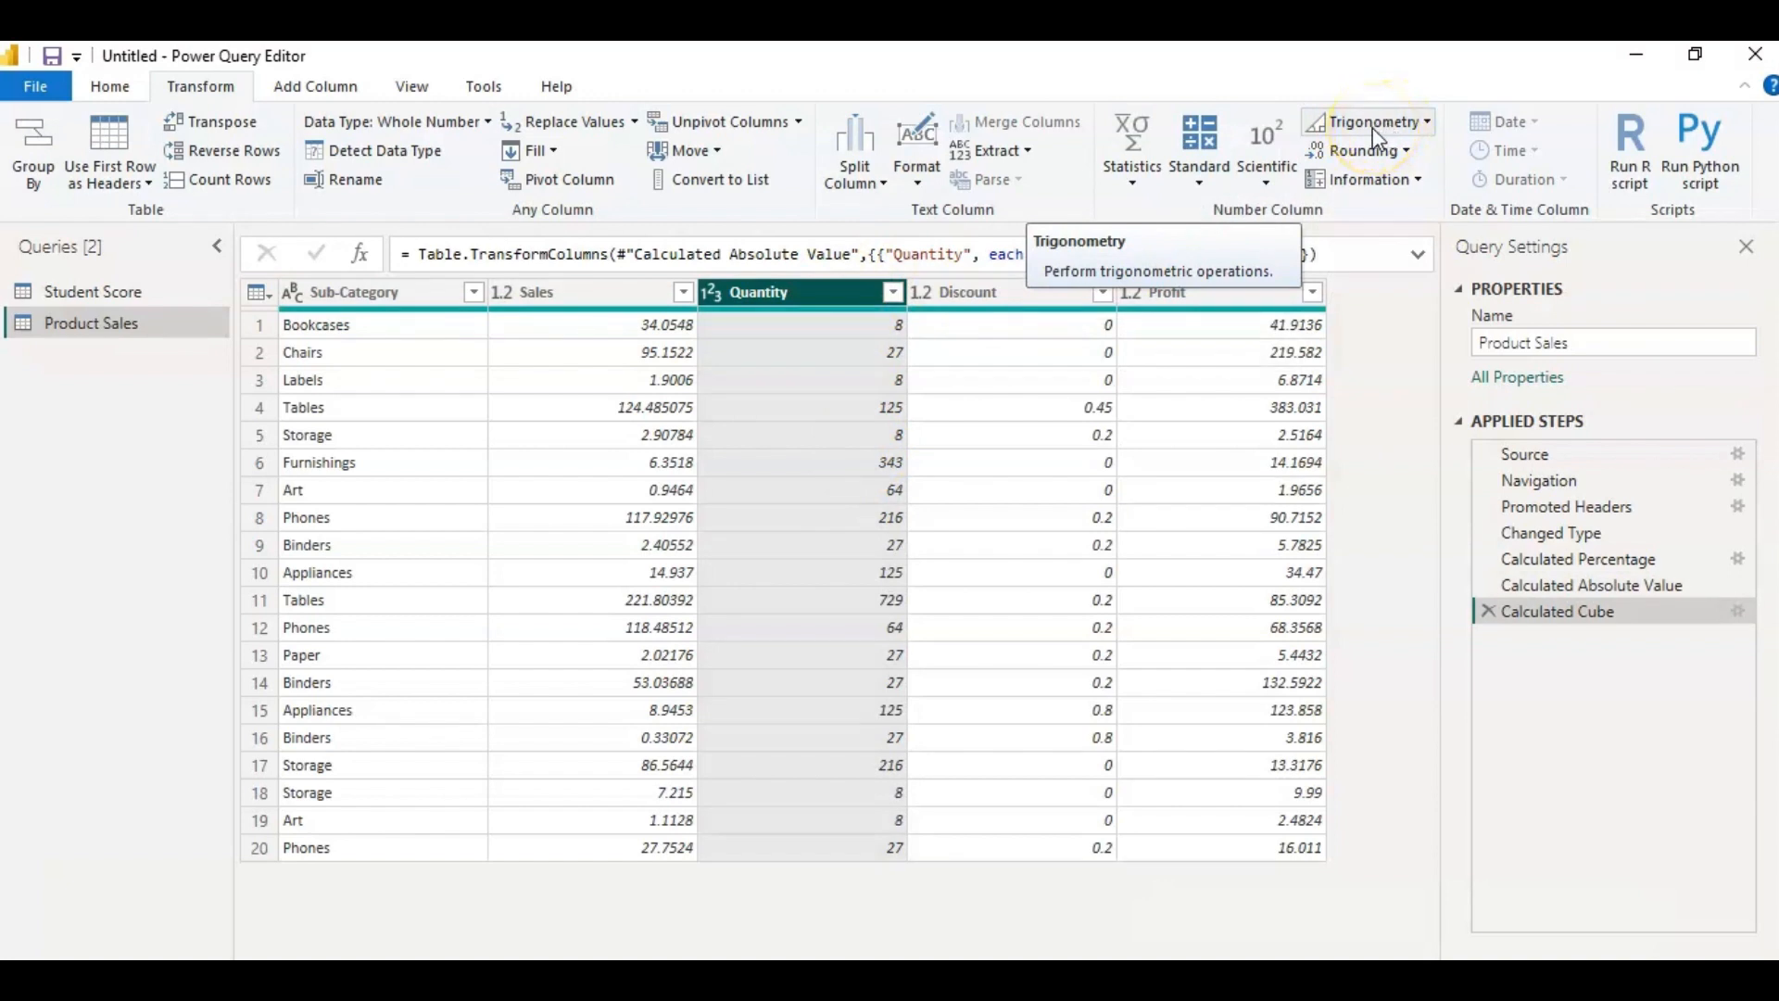
{"action": "left_click", "coordinate": [1423, 130]}
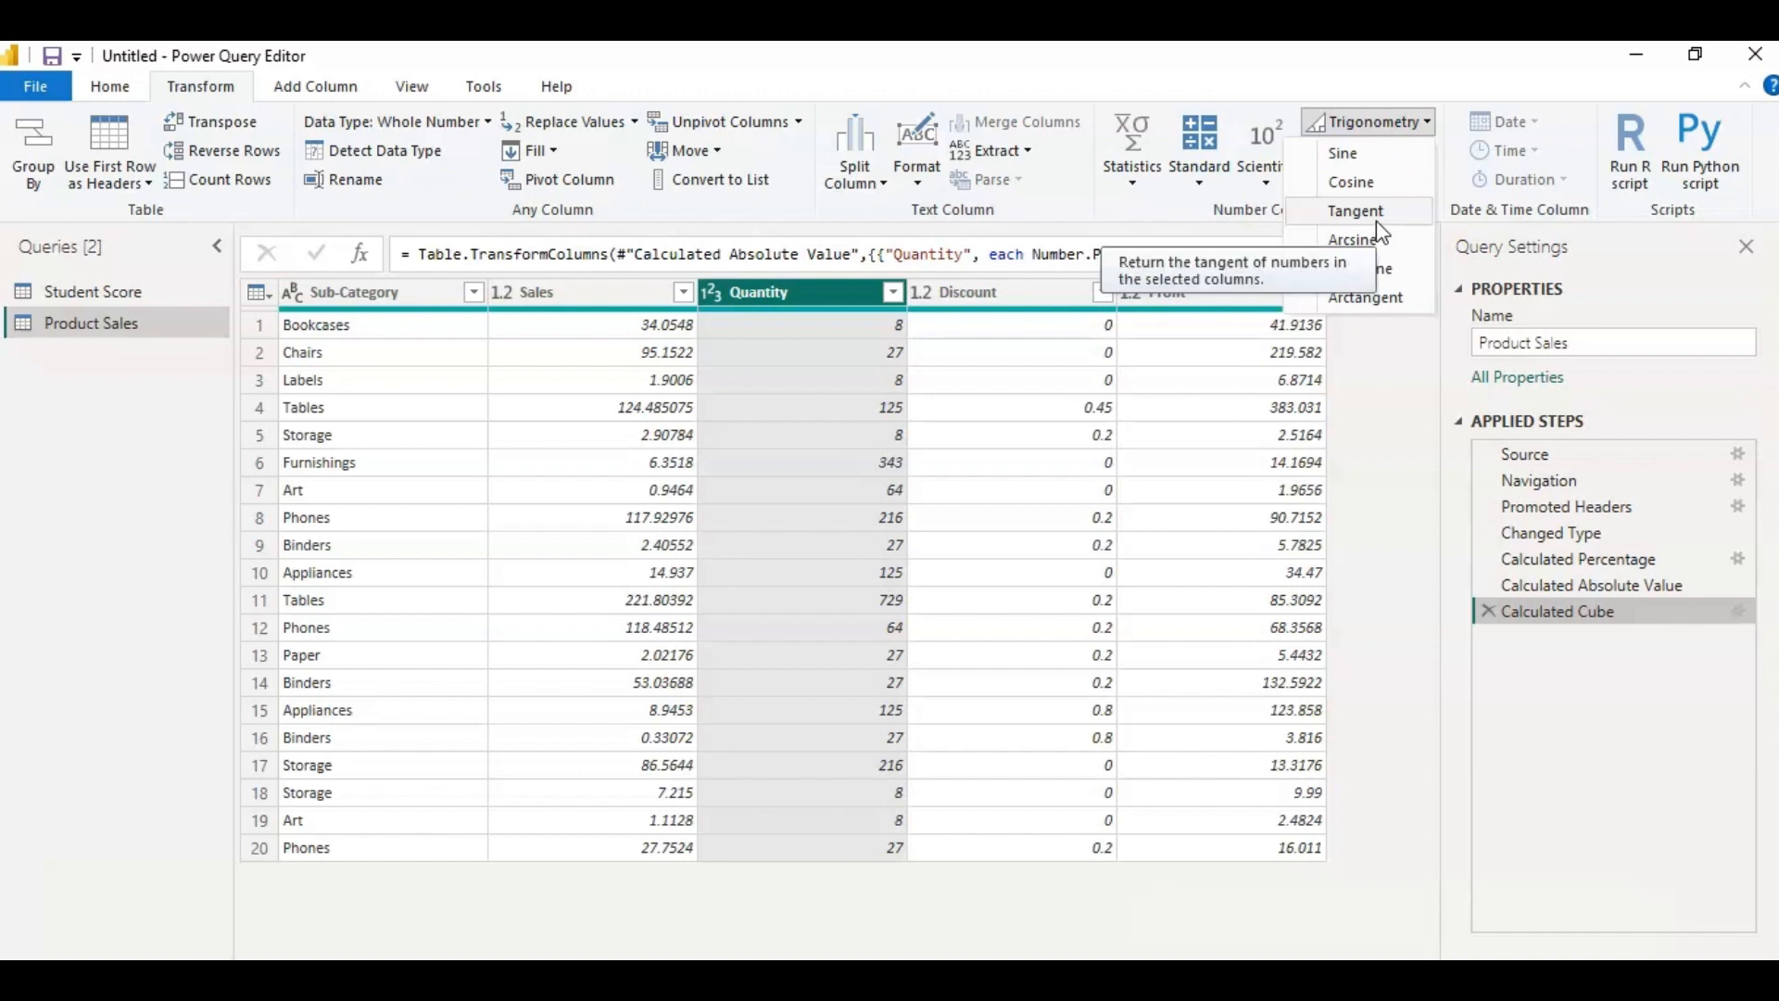
{"action": "left_click", "coordinate": [1371, 193]}
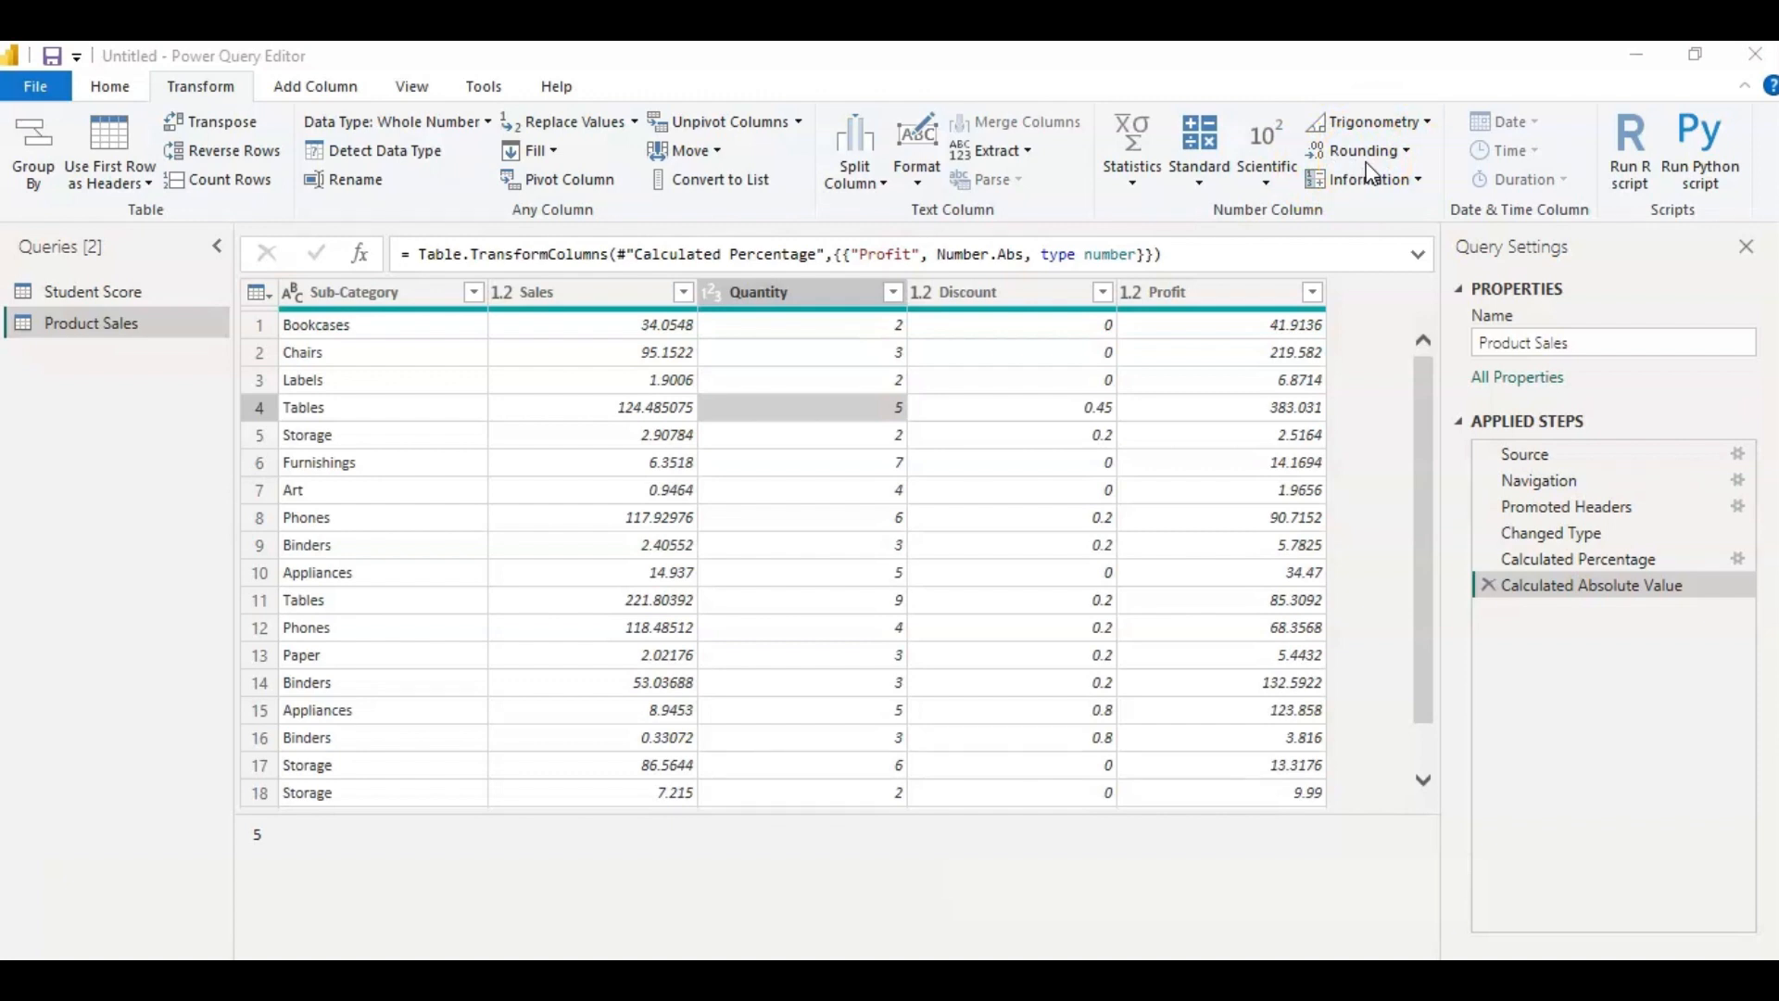
Round every value in the Sales column up to the next integer with Round Up.
{"action": "left_click", "coordinate": [1404, 154]}
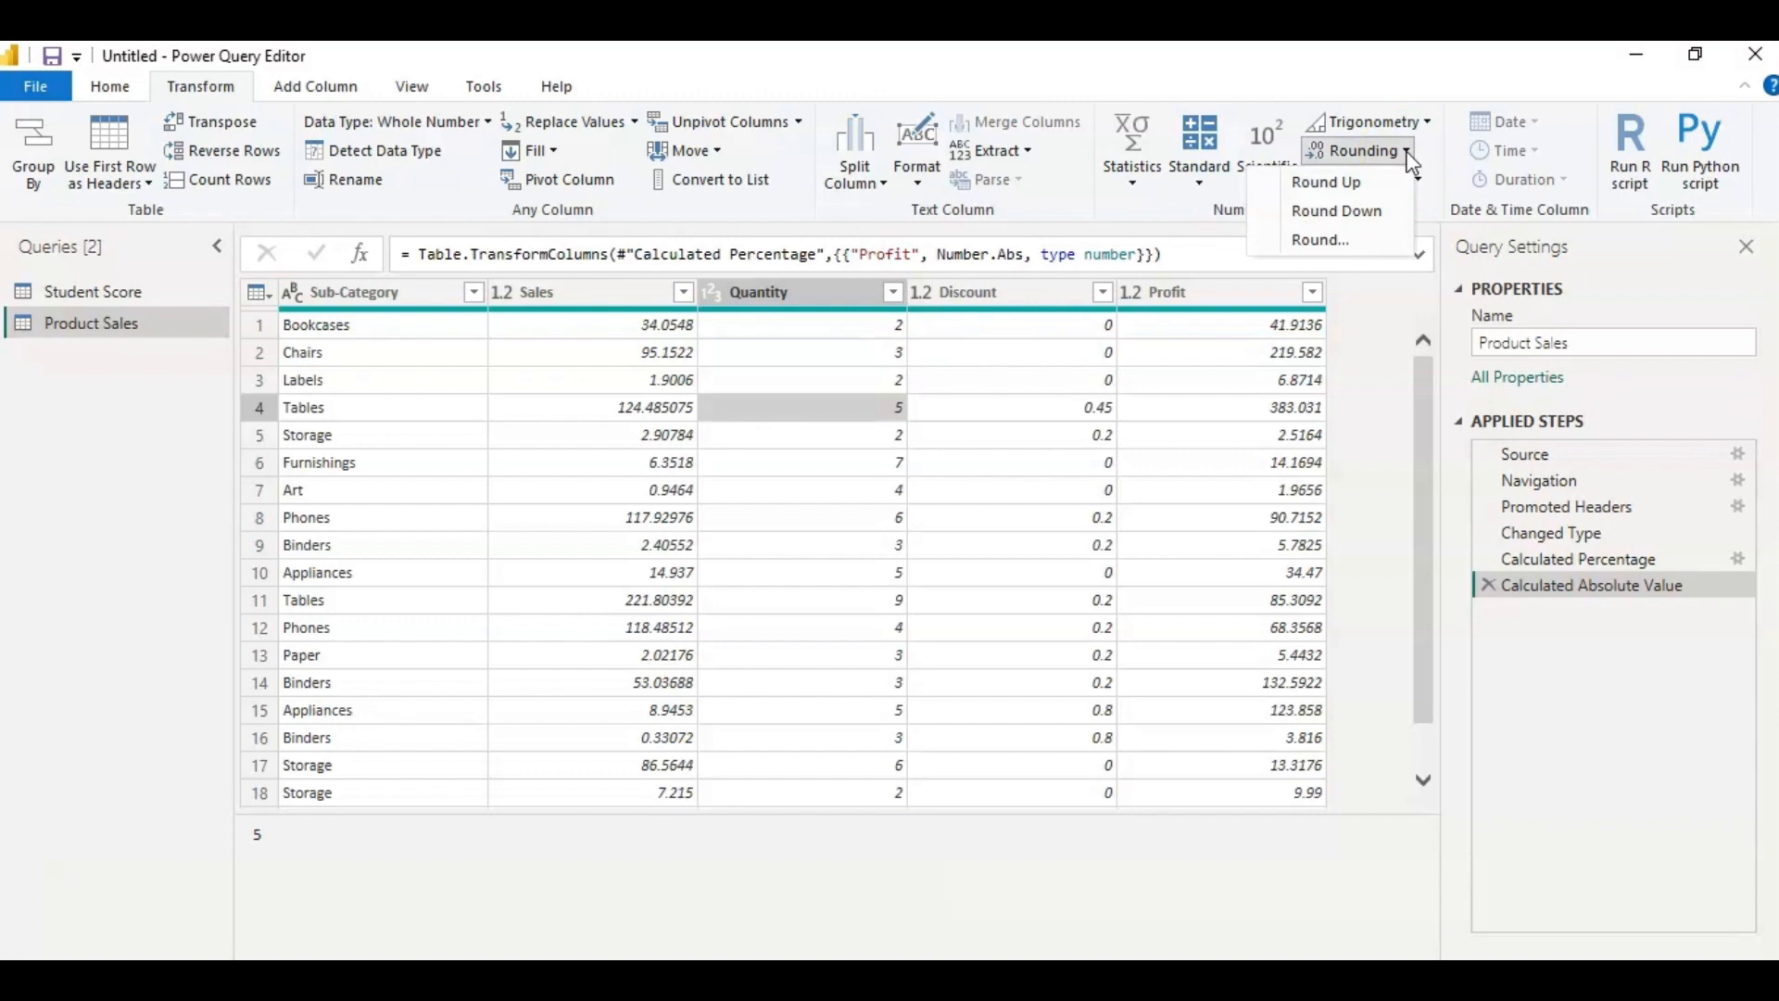
{"action": "left_click", "coordinate": [1362, 190]}
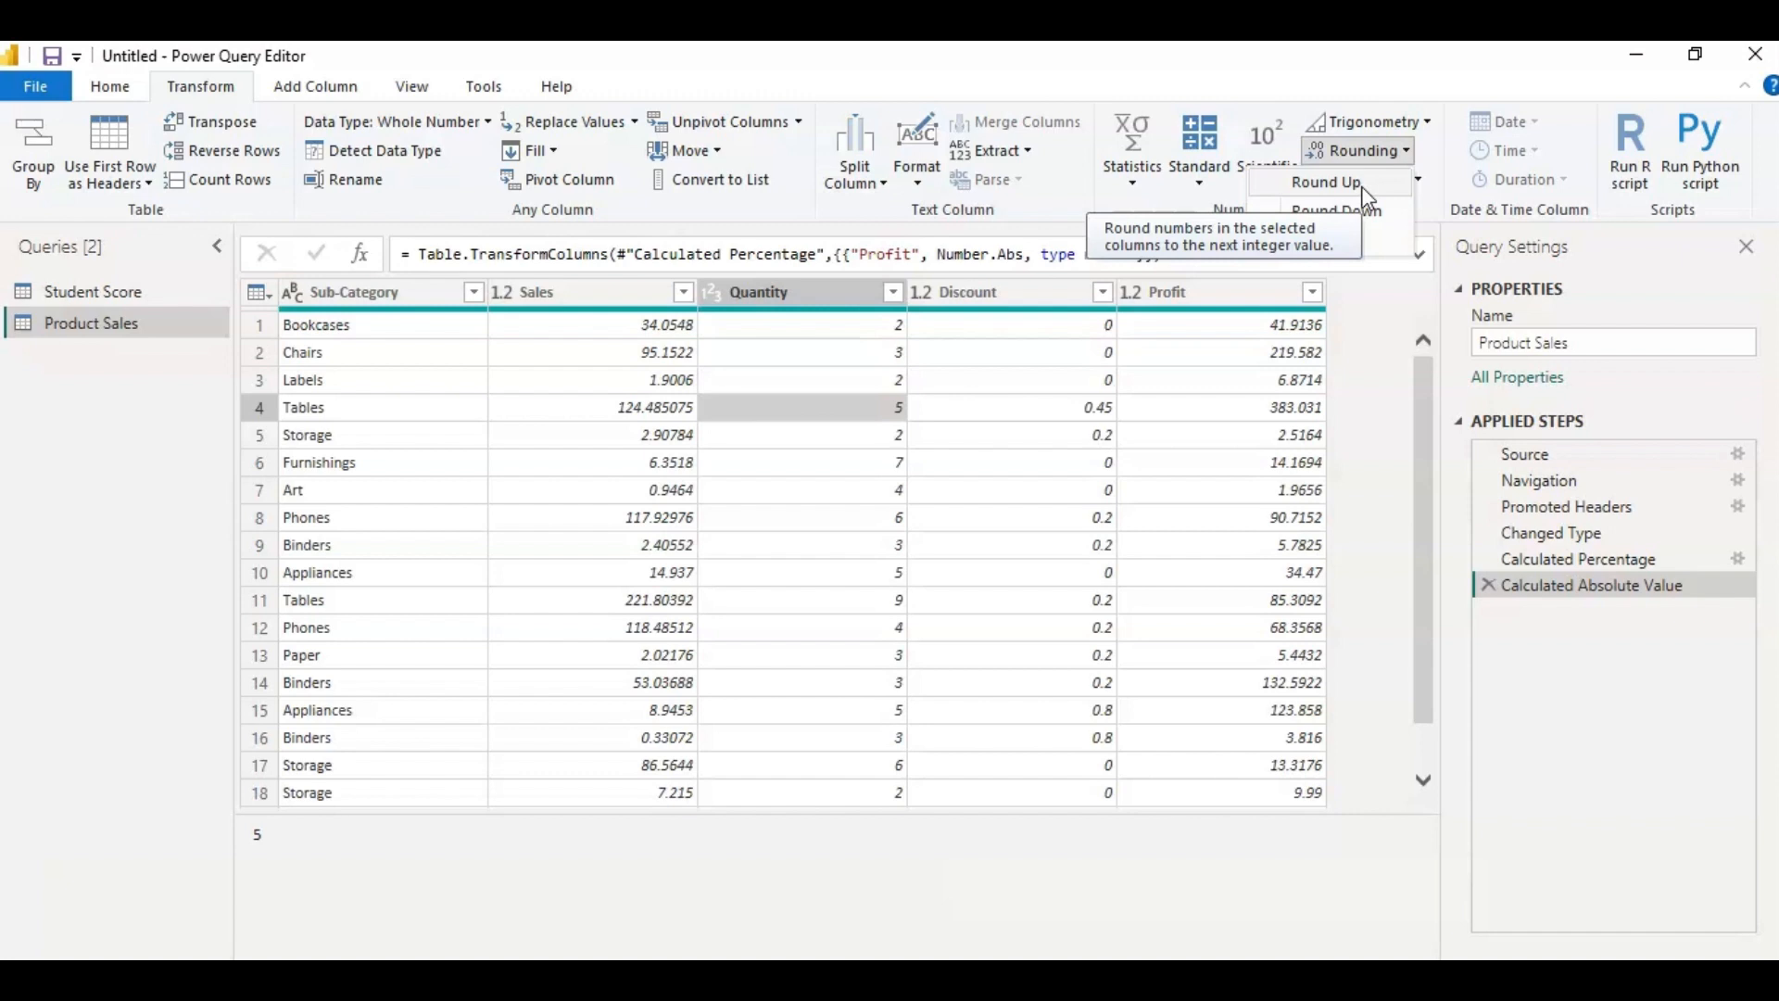
{"action": "left_click", "coordinate": [630, 298]}
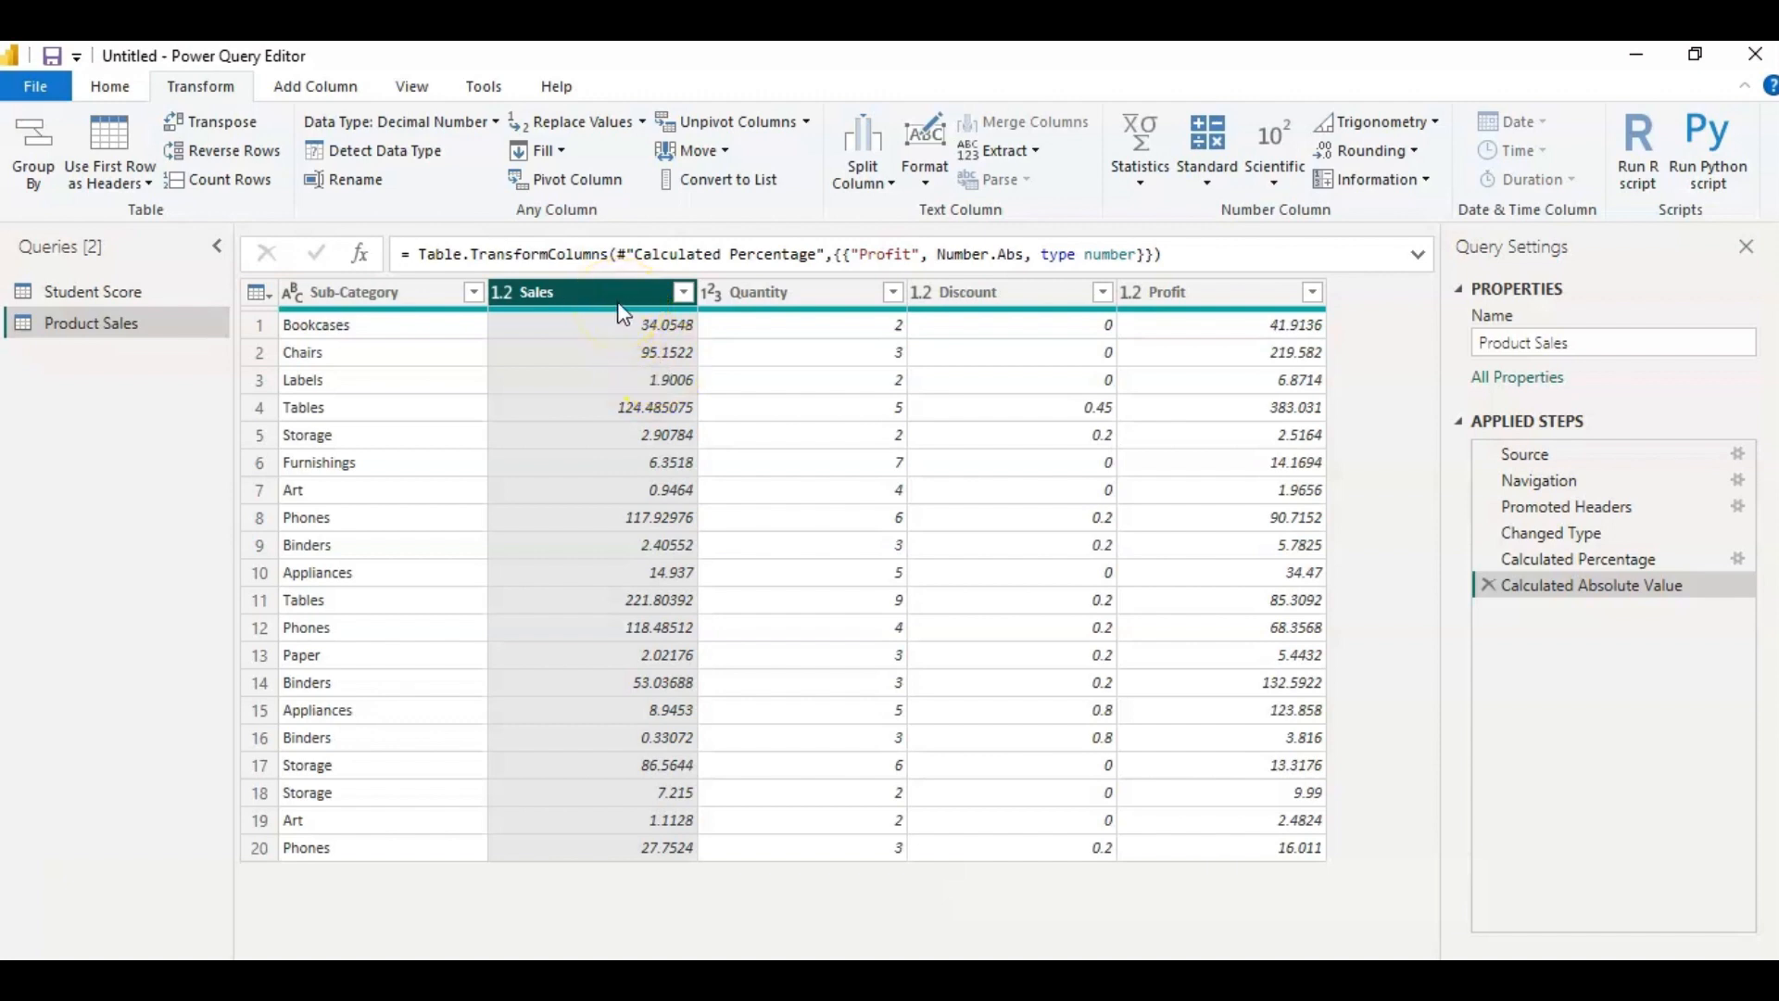
{"action": "left_click", "coordinate": [1413, 153]}
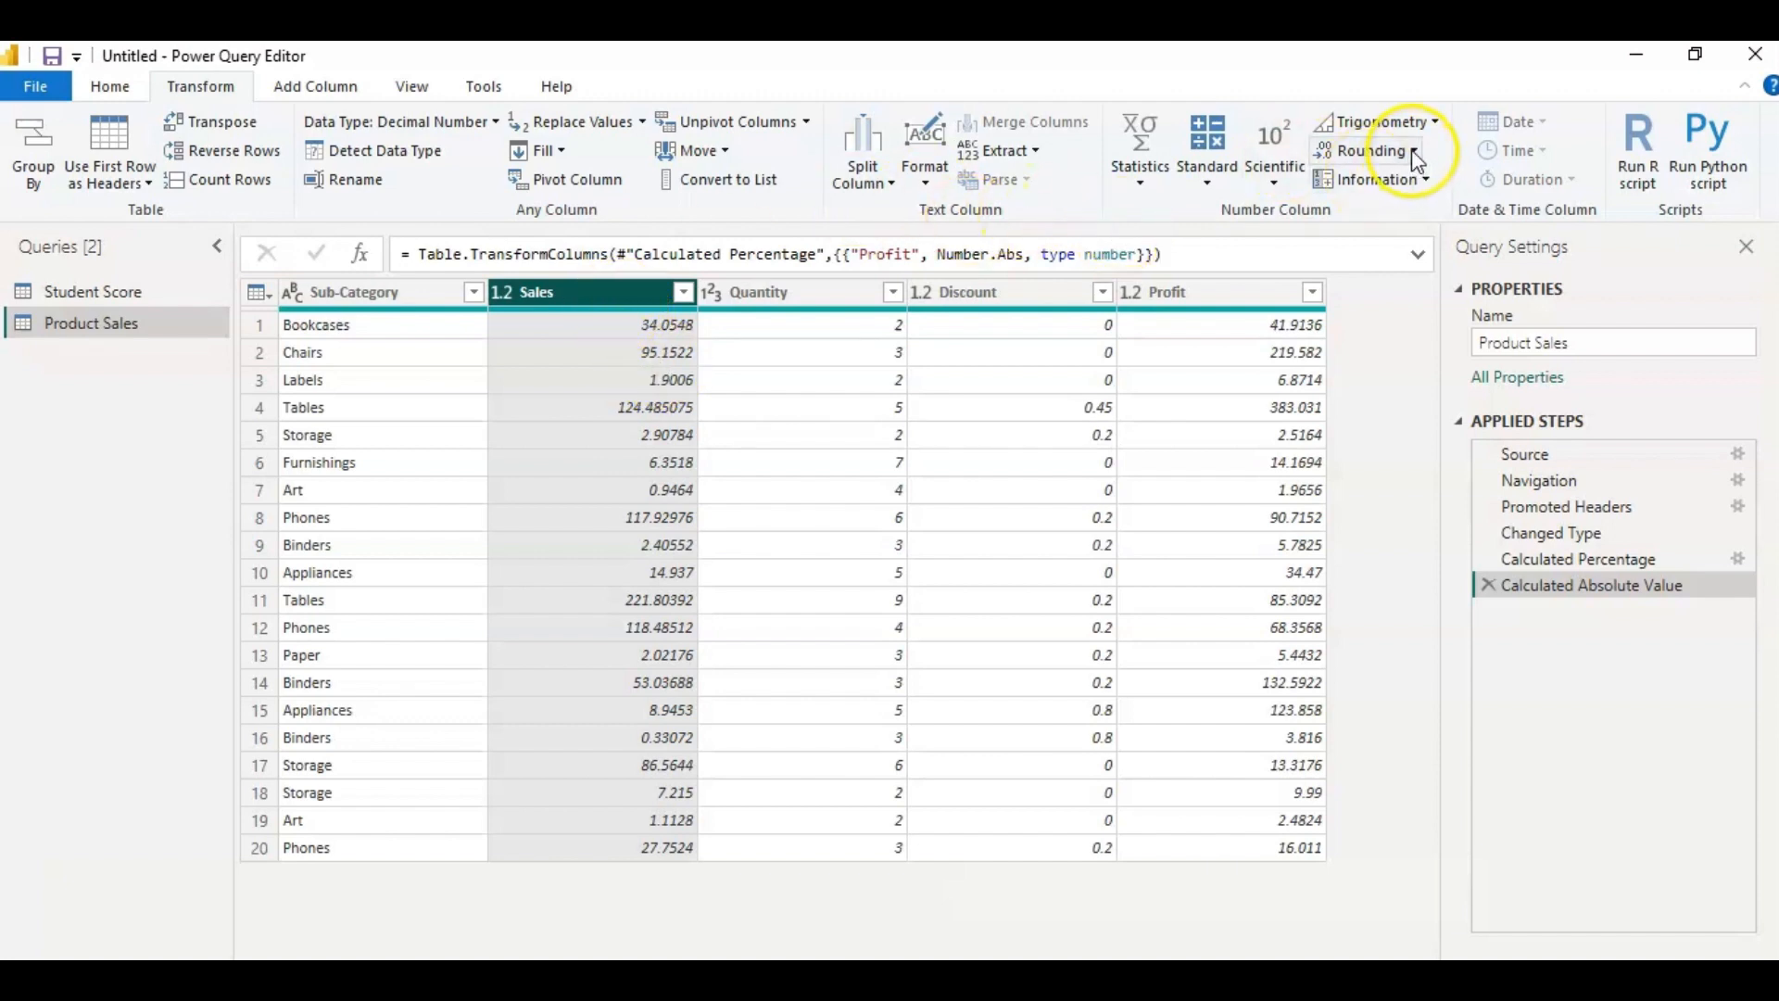
{"action": "left_click", "coordinate": [1412, 152]}
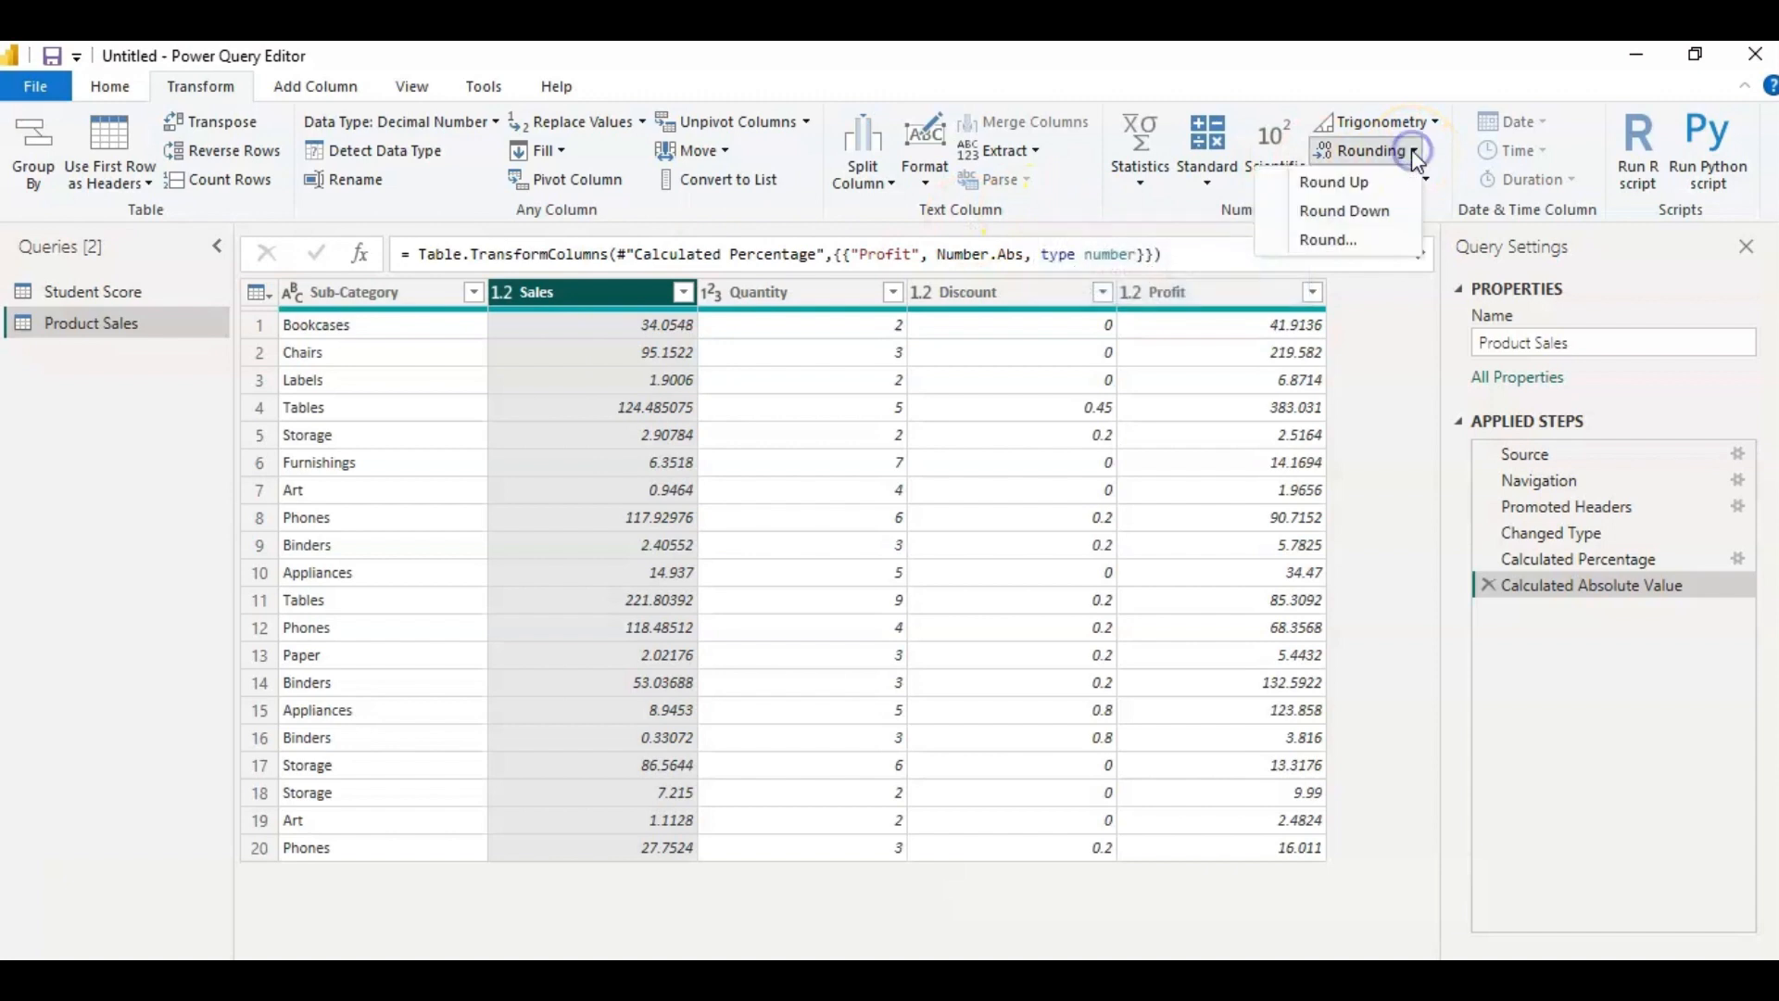
{"action": "left_click", "coordinate": [1350, 182]}
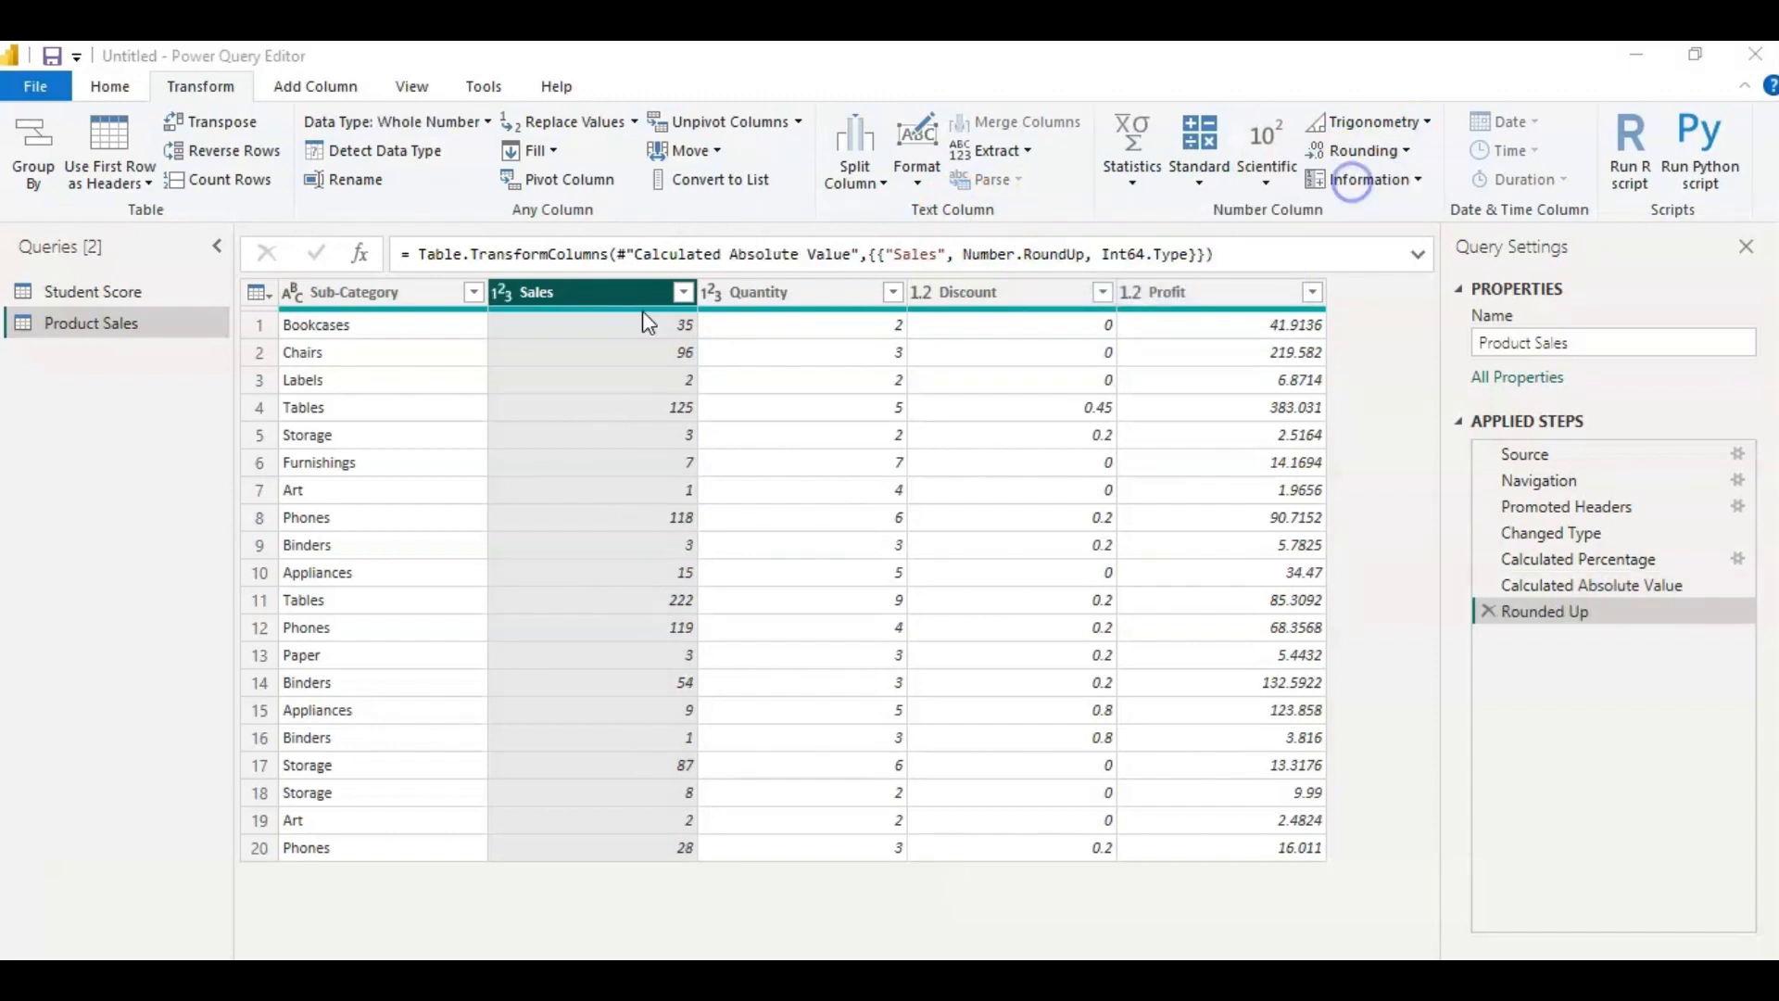
{"action": "left_click", "coordinate": [650, 410]}
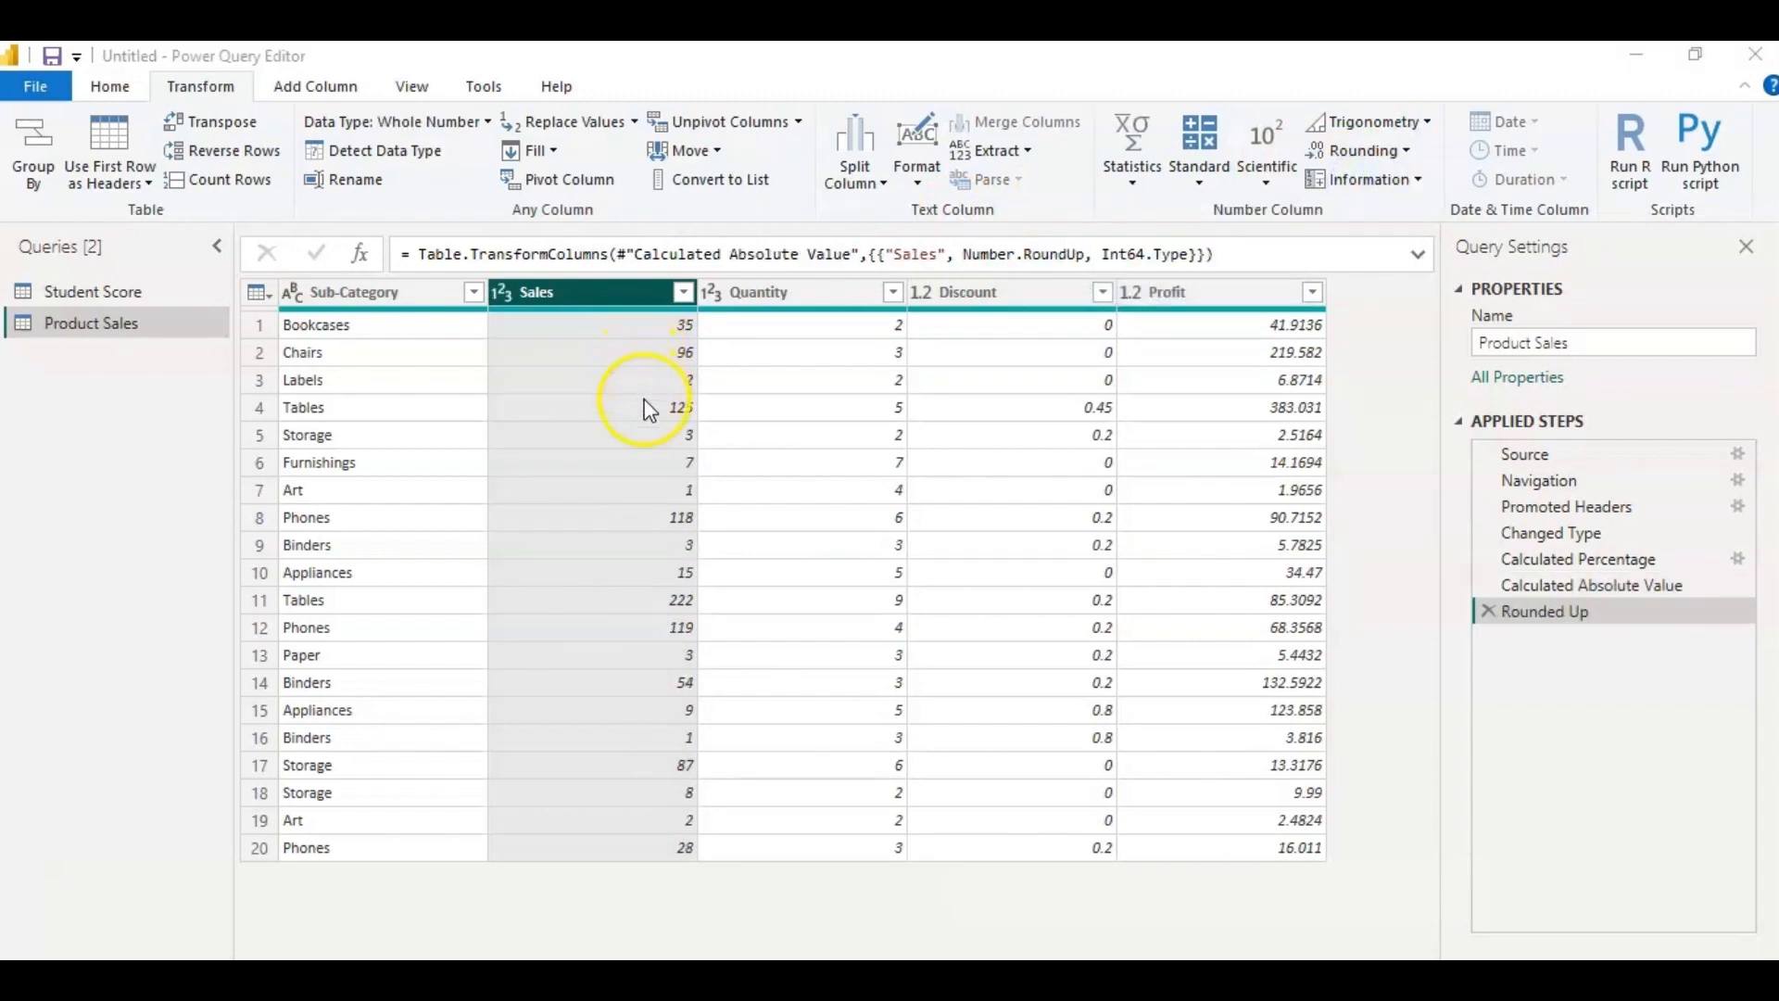
Delete the Rounded Up step from the applied steps of the Product Sales query.
{"action": "mouse_move", "coordinate": [651, 313]}
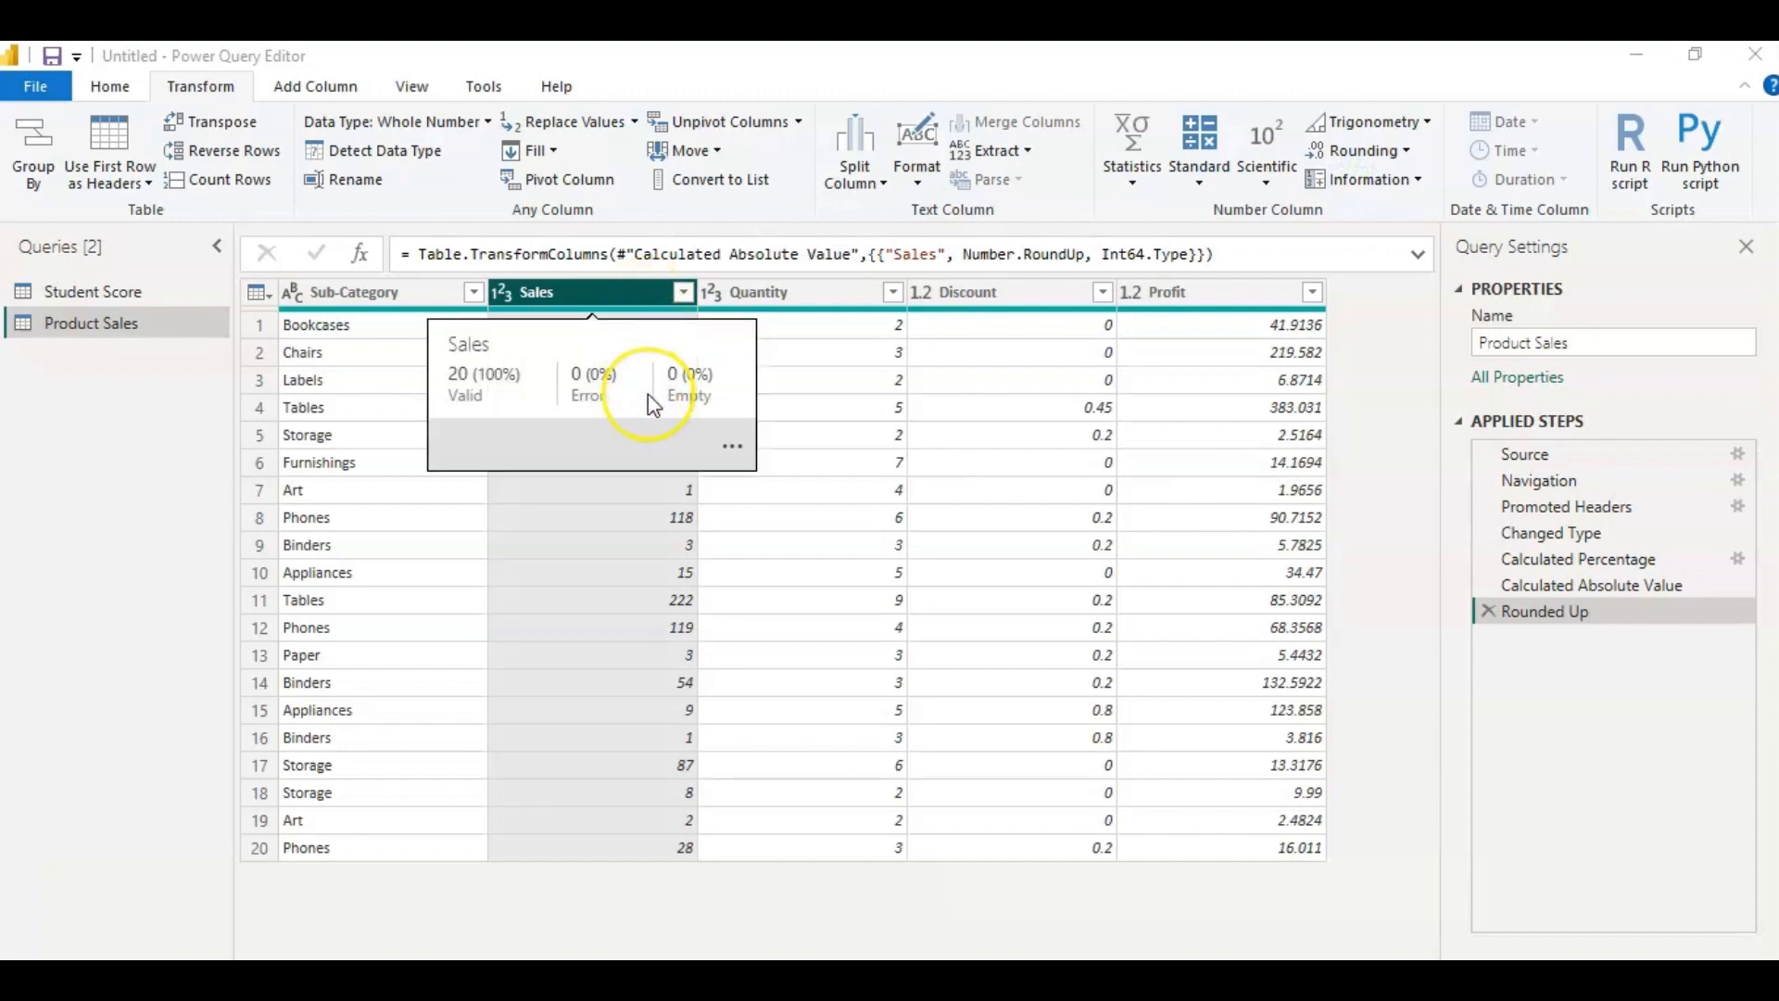
{"action": "left_click", "coordinate": [1358, 150]}
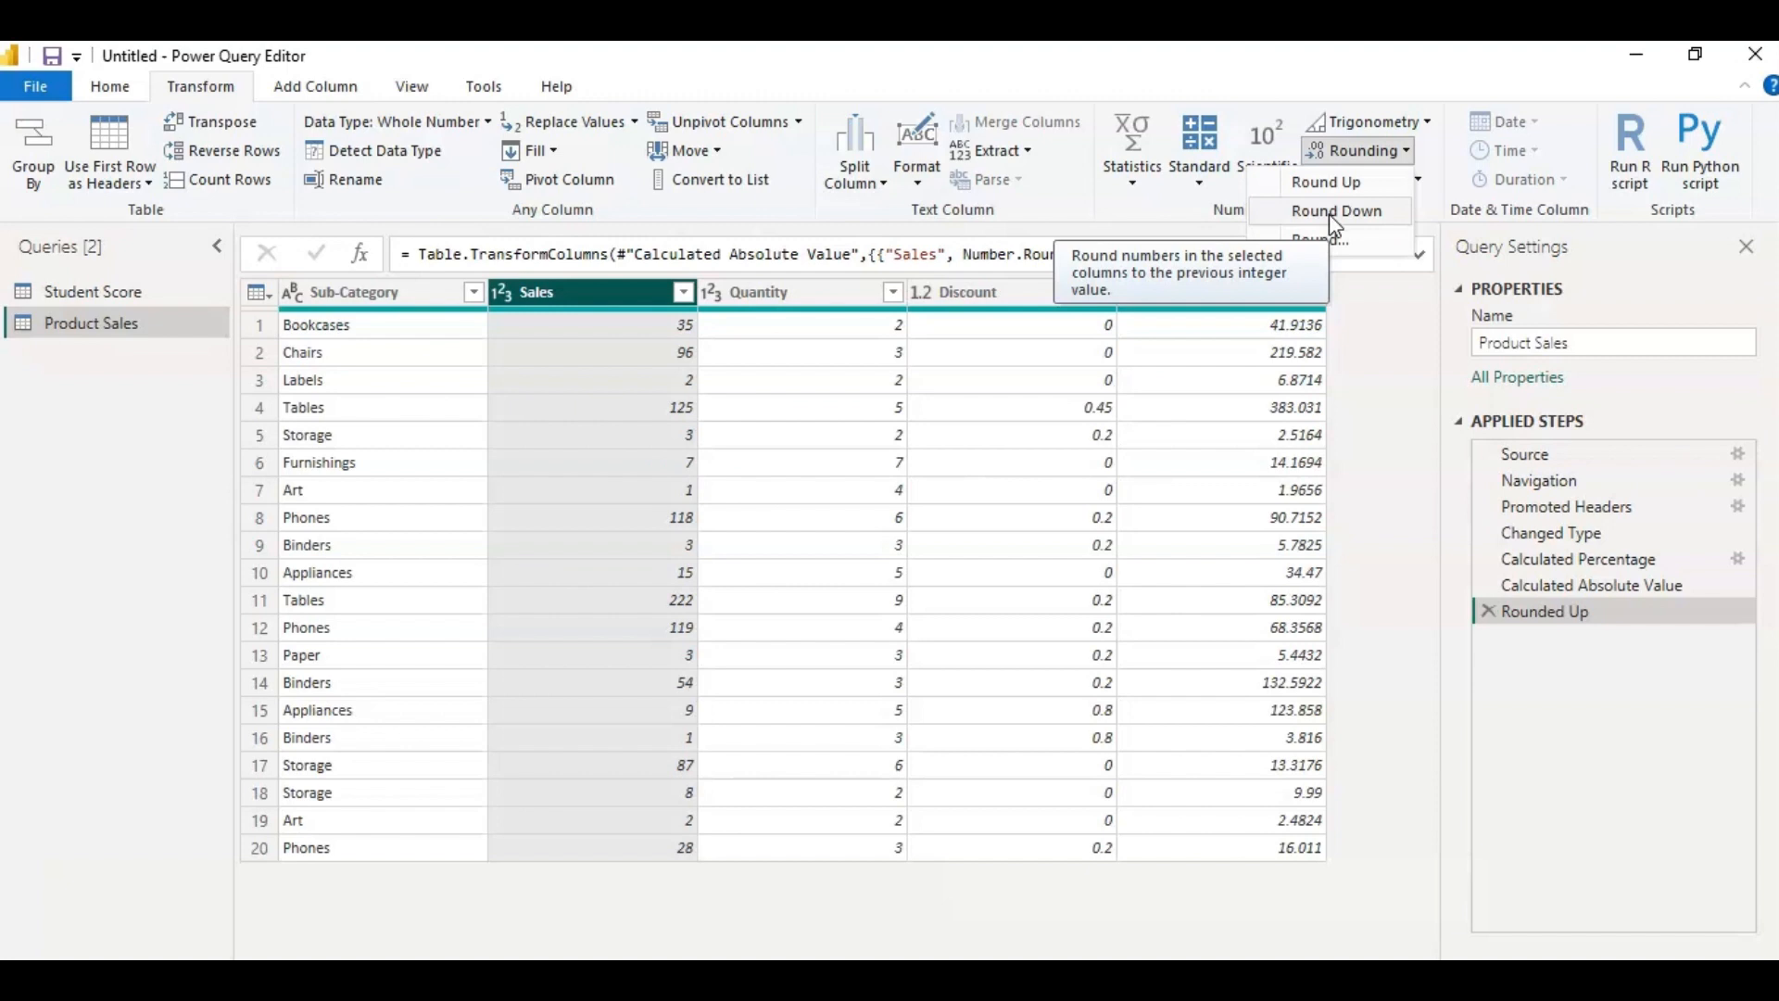
{"action": "left_click", "coordinate": [1489, 613]}
{"action": "left_click", "coordinate": [1488, 611]}
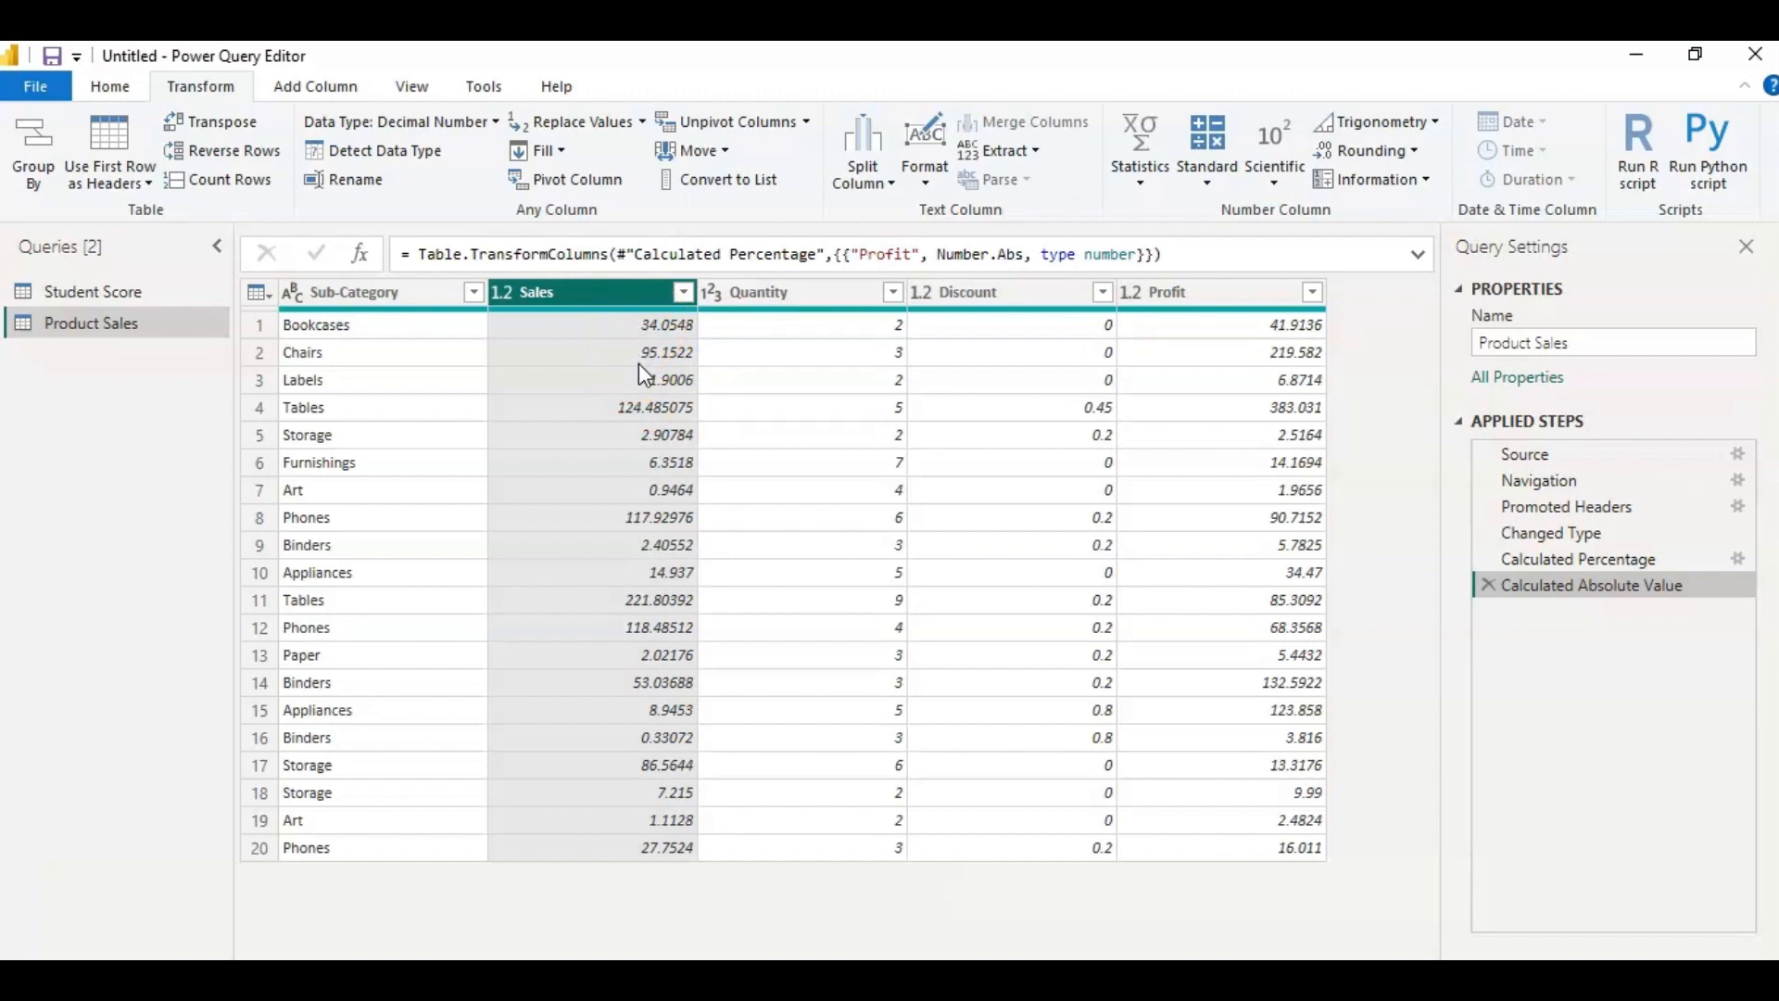
Round the Sales values down to the previous integer with Round Down, and delete that applied step again.
{"action": "left_click", "coordinate": [660, 317]}
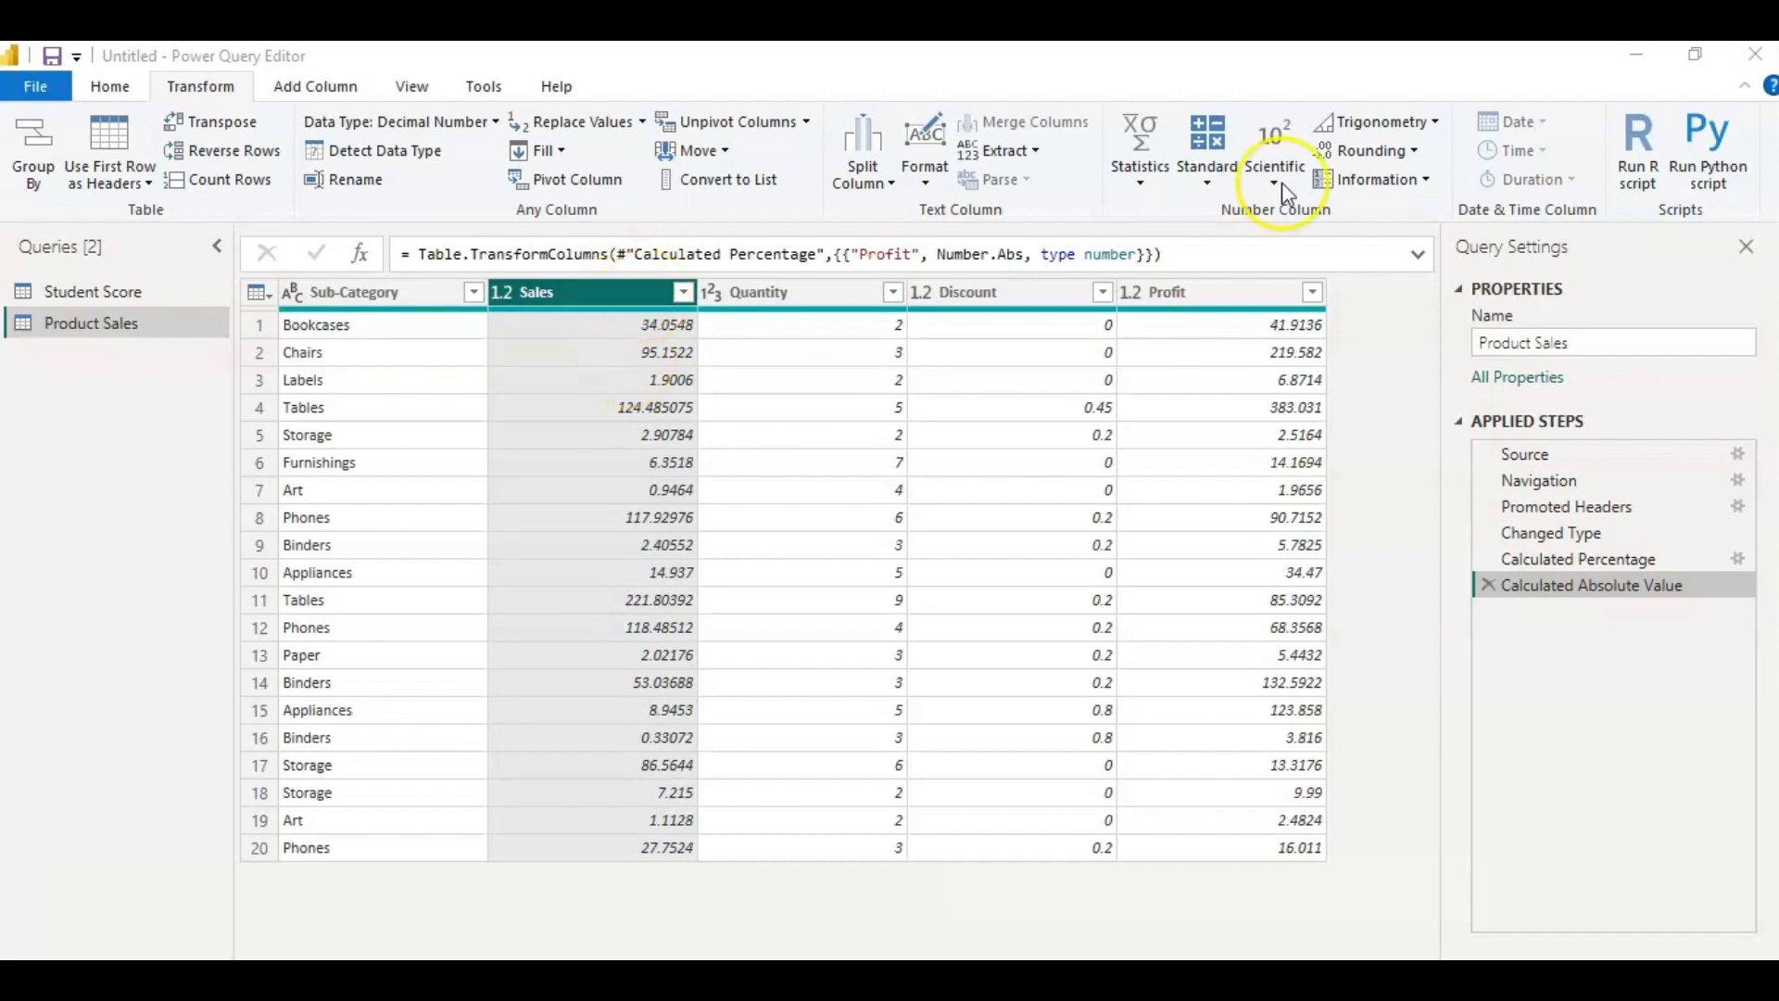
{"action": "left_click", "coordinate": [1414, 153]}
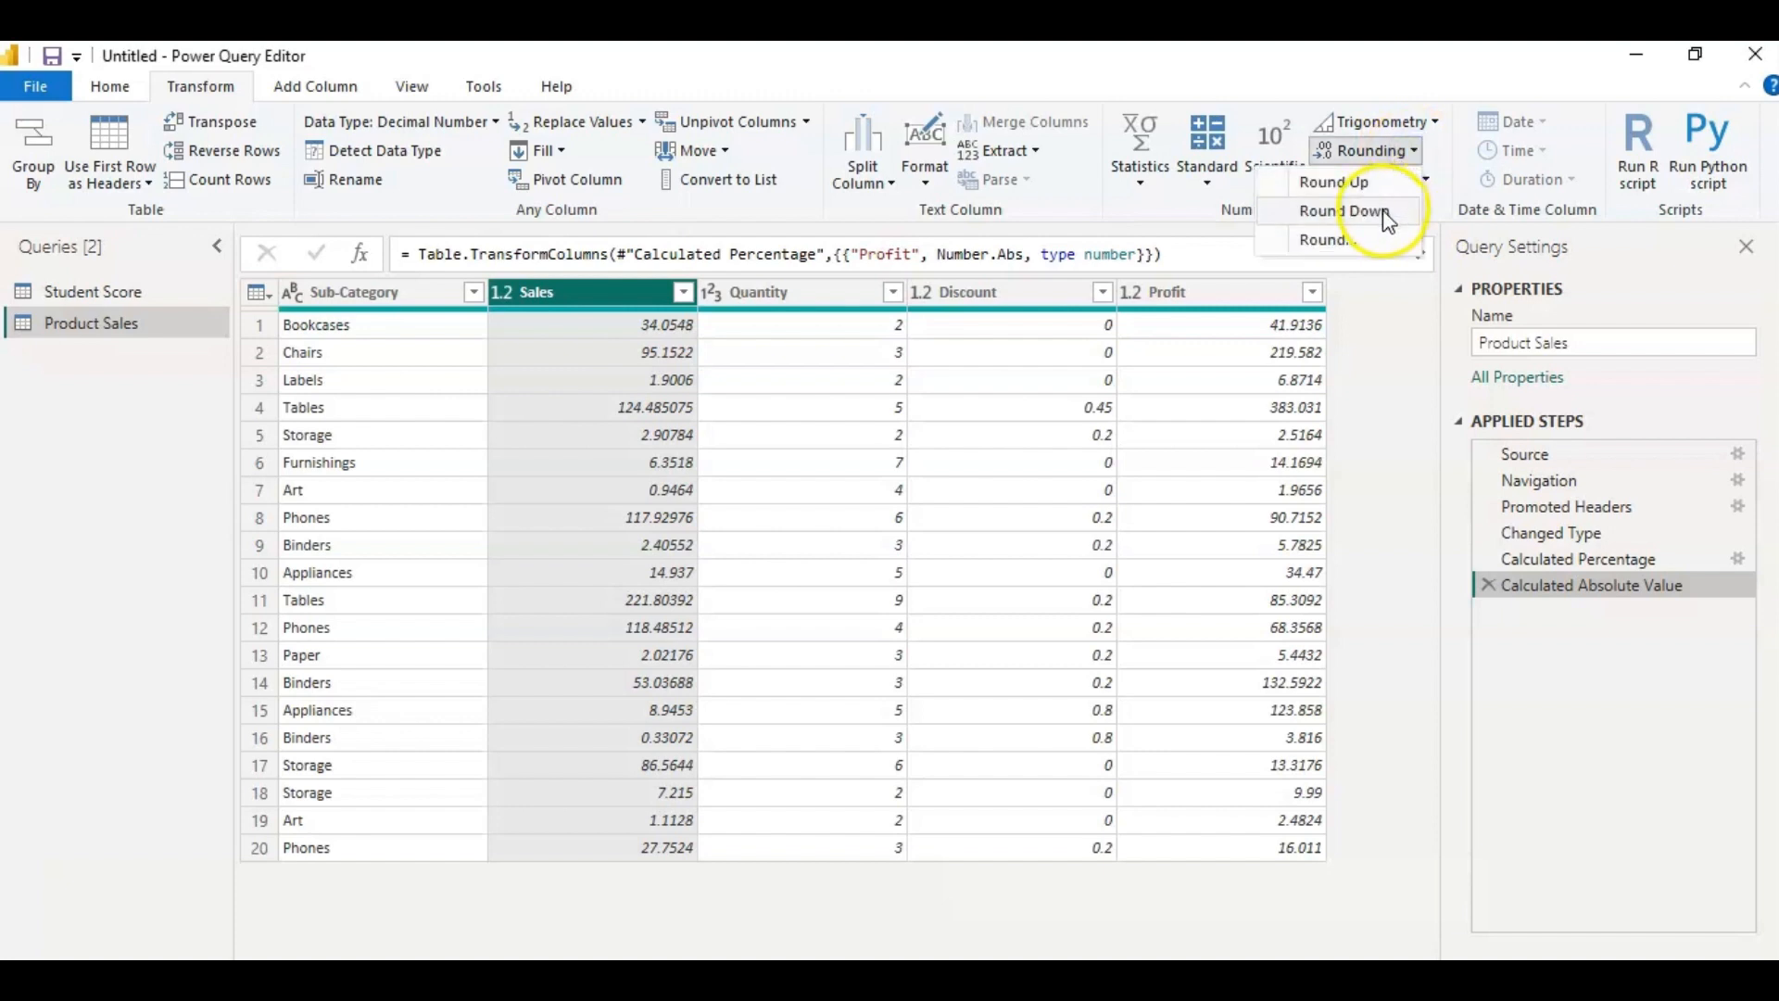
{"action": "left_click", "coordinate": [1382, 209]}
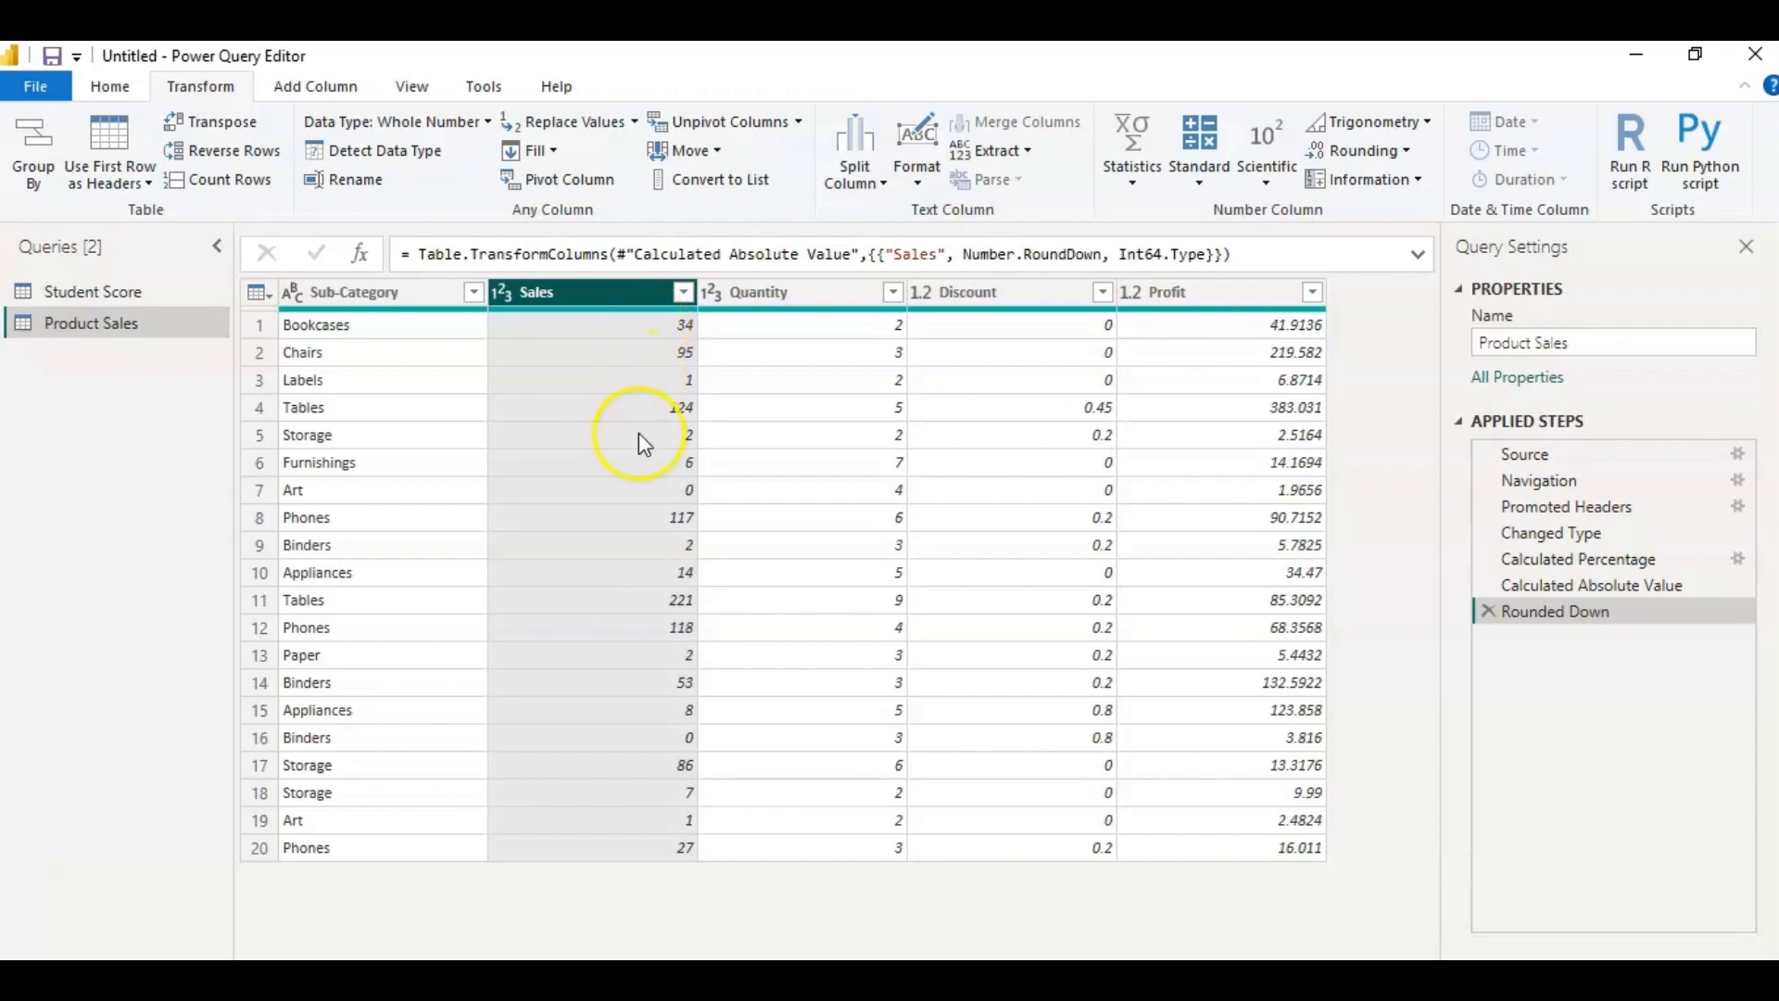
{"action": "left_click", "coordinate": [1488, 611]}
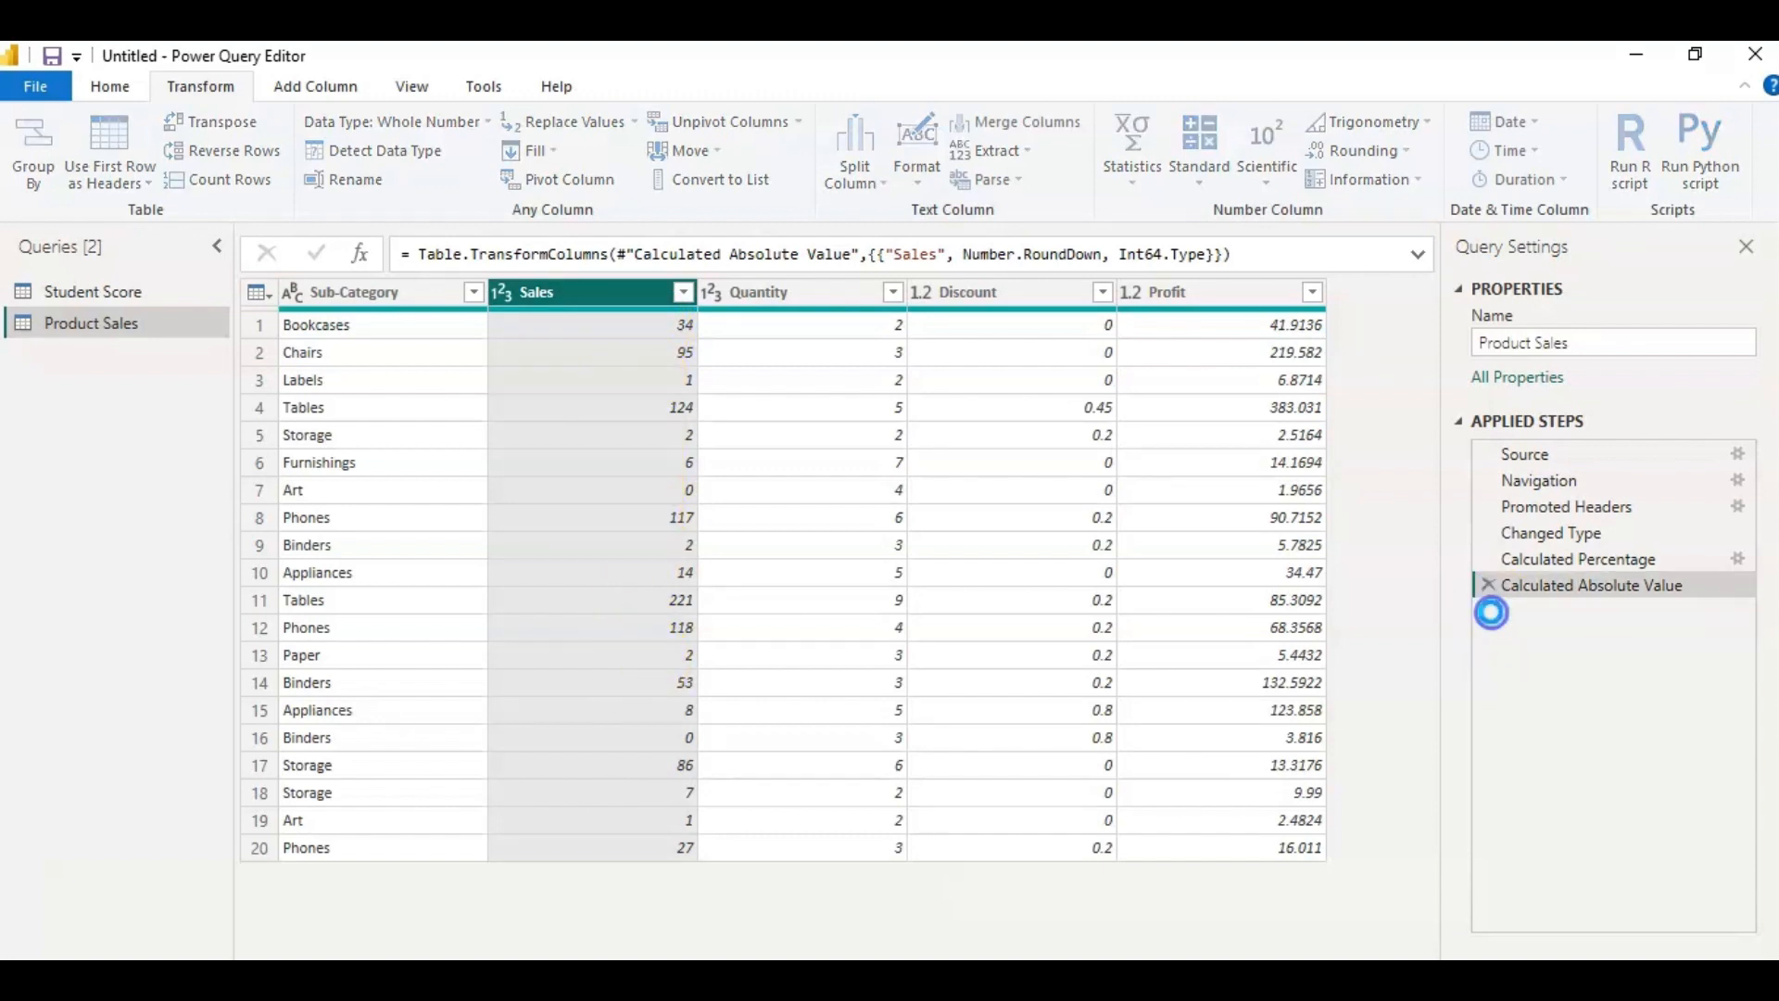
Round the values in the Sales column to 2 decimal places.
{"action": "left_click", "coordinate": [1366, 151]}
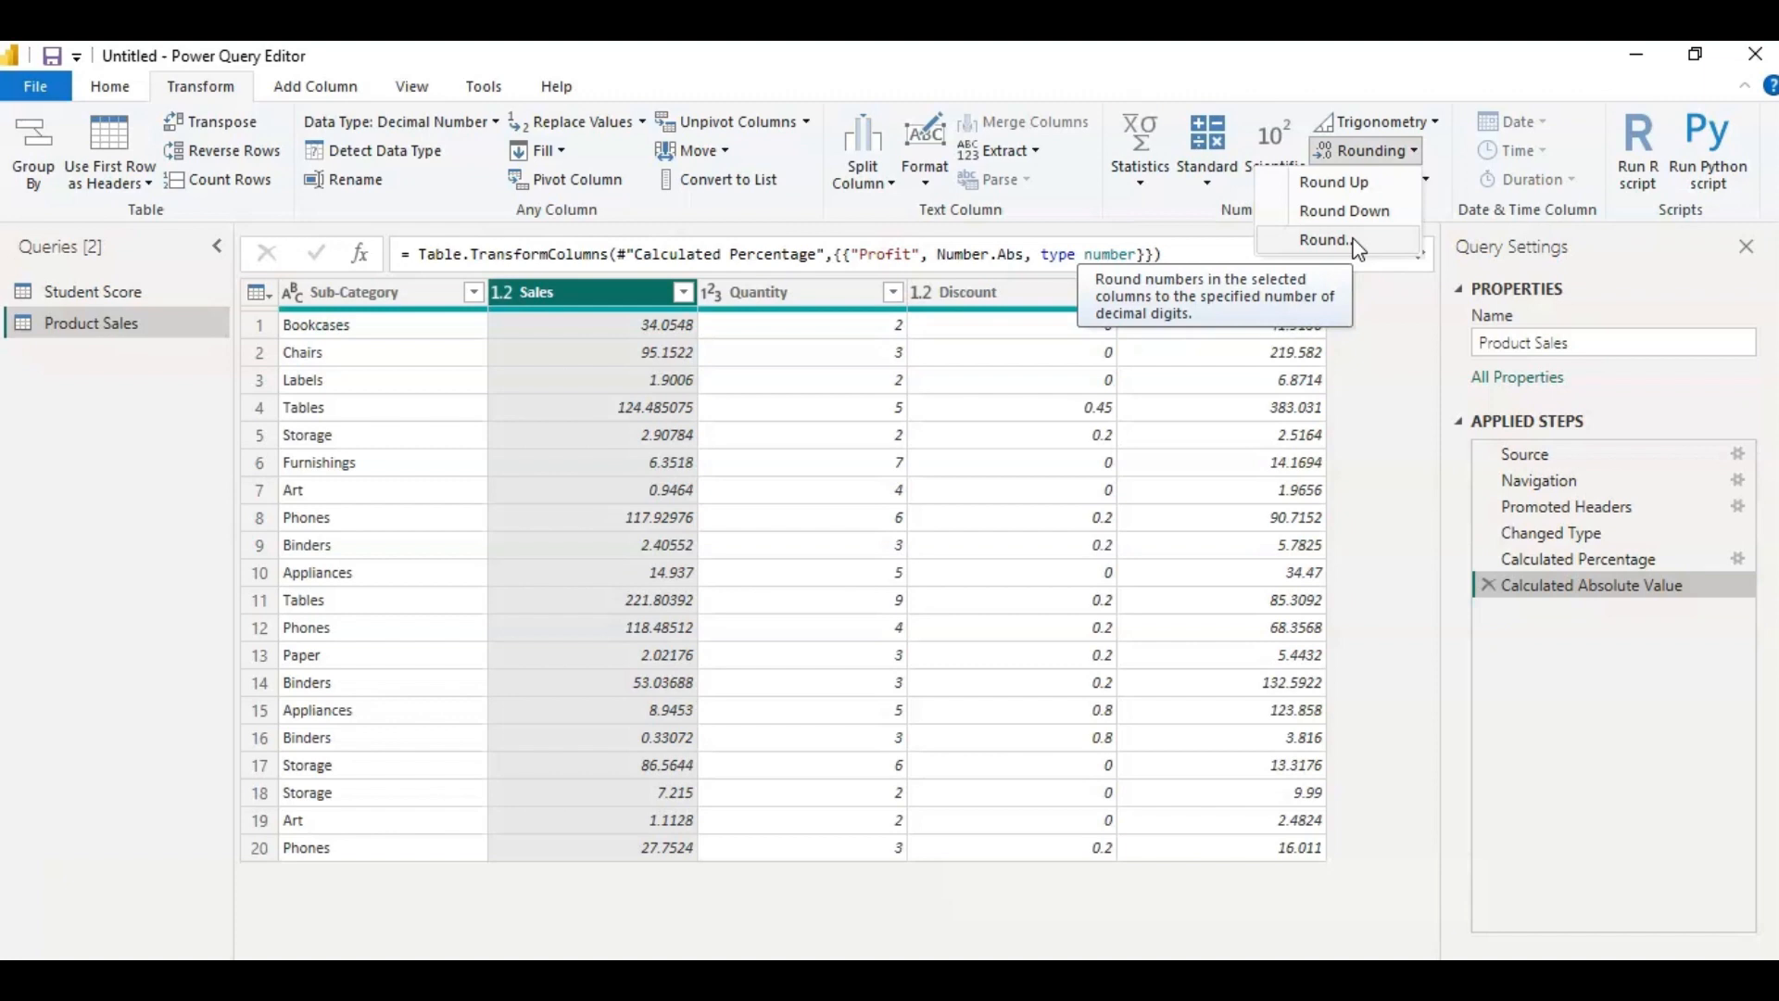
{"action": "left_click", "coordinate": [1353, 240]}
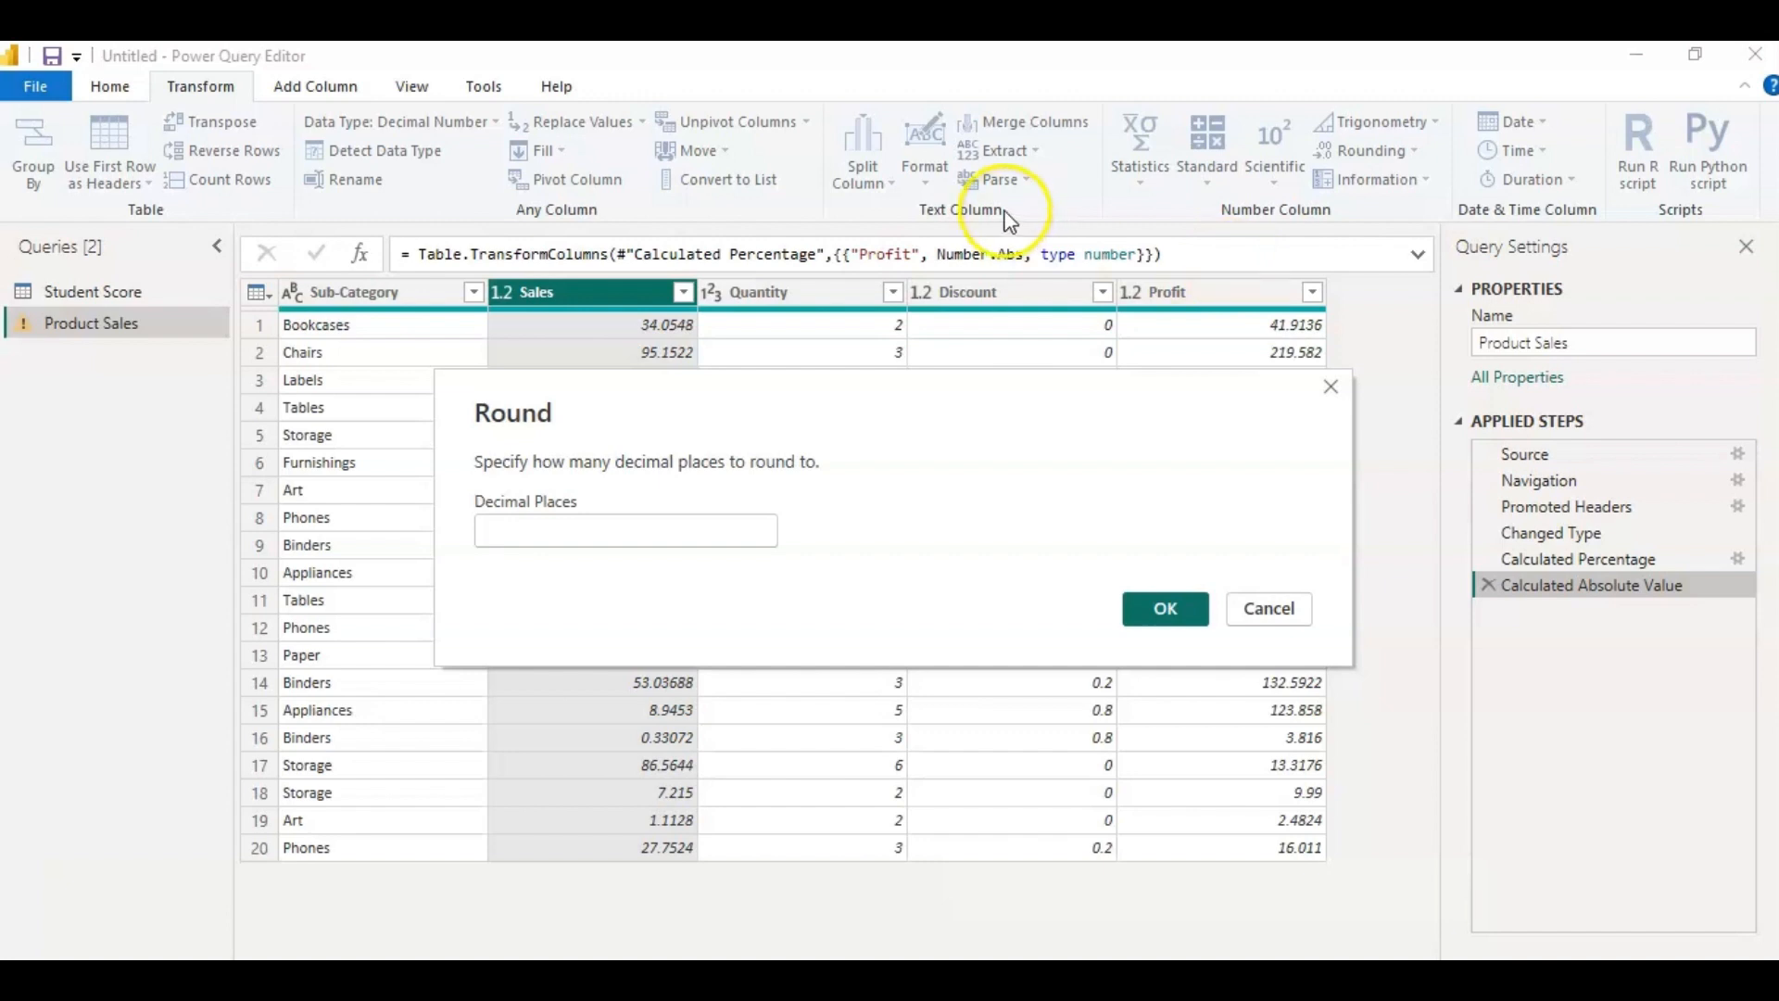
{"action": "left_click", "coordinate": [546, 523]}
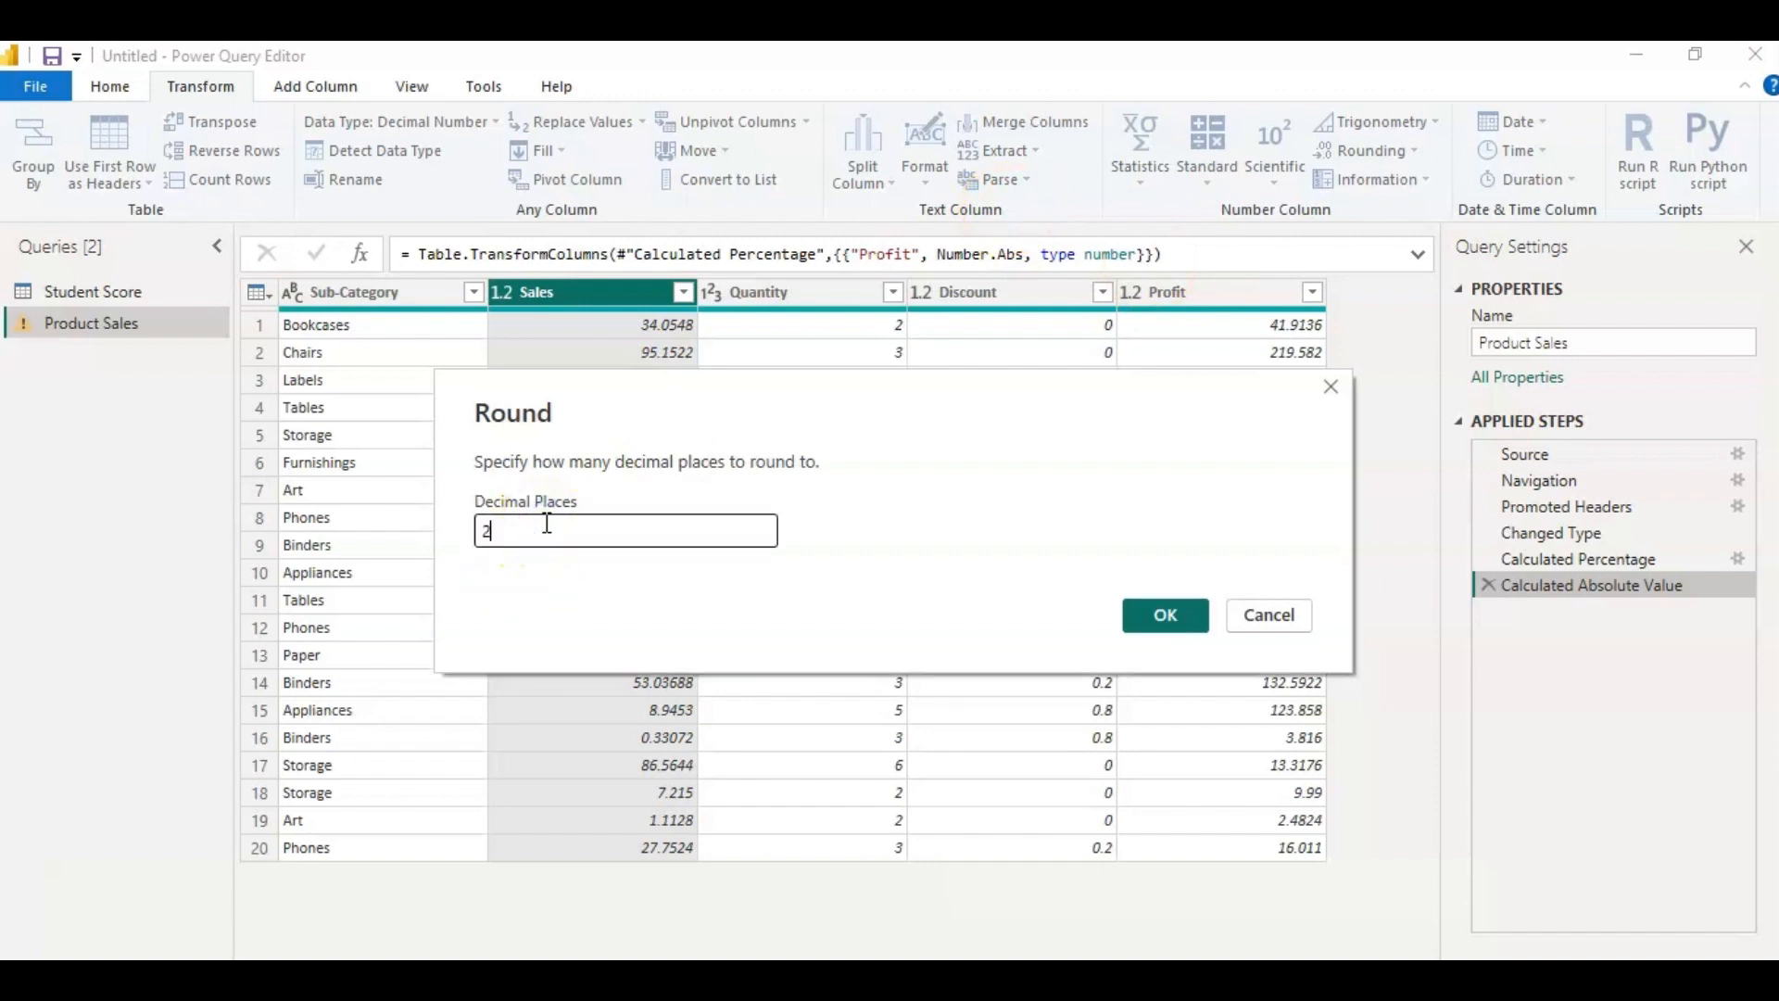
{"action": "type", "text": "2"}
{"action": "left_click", "coordinate": [1167, 615]}
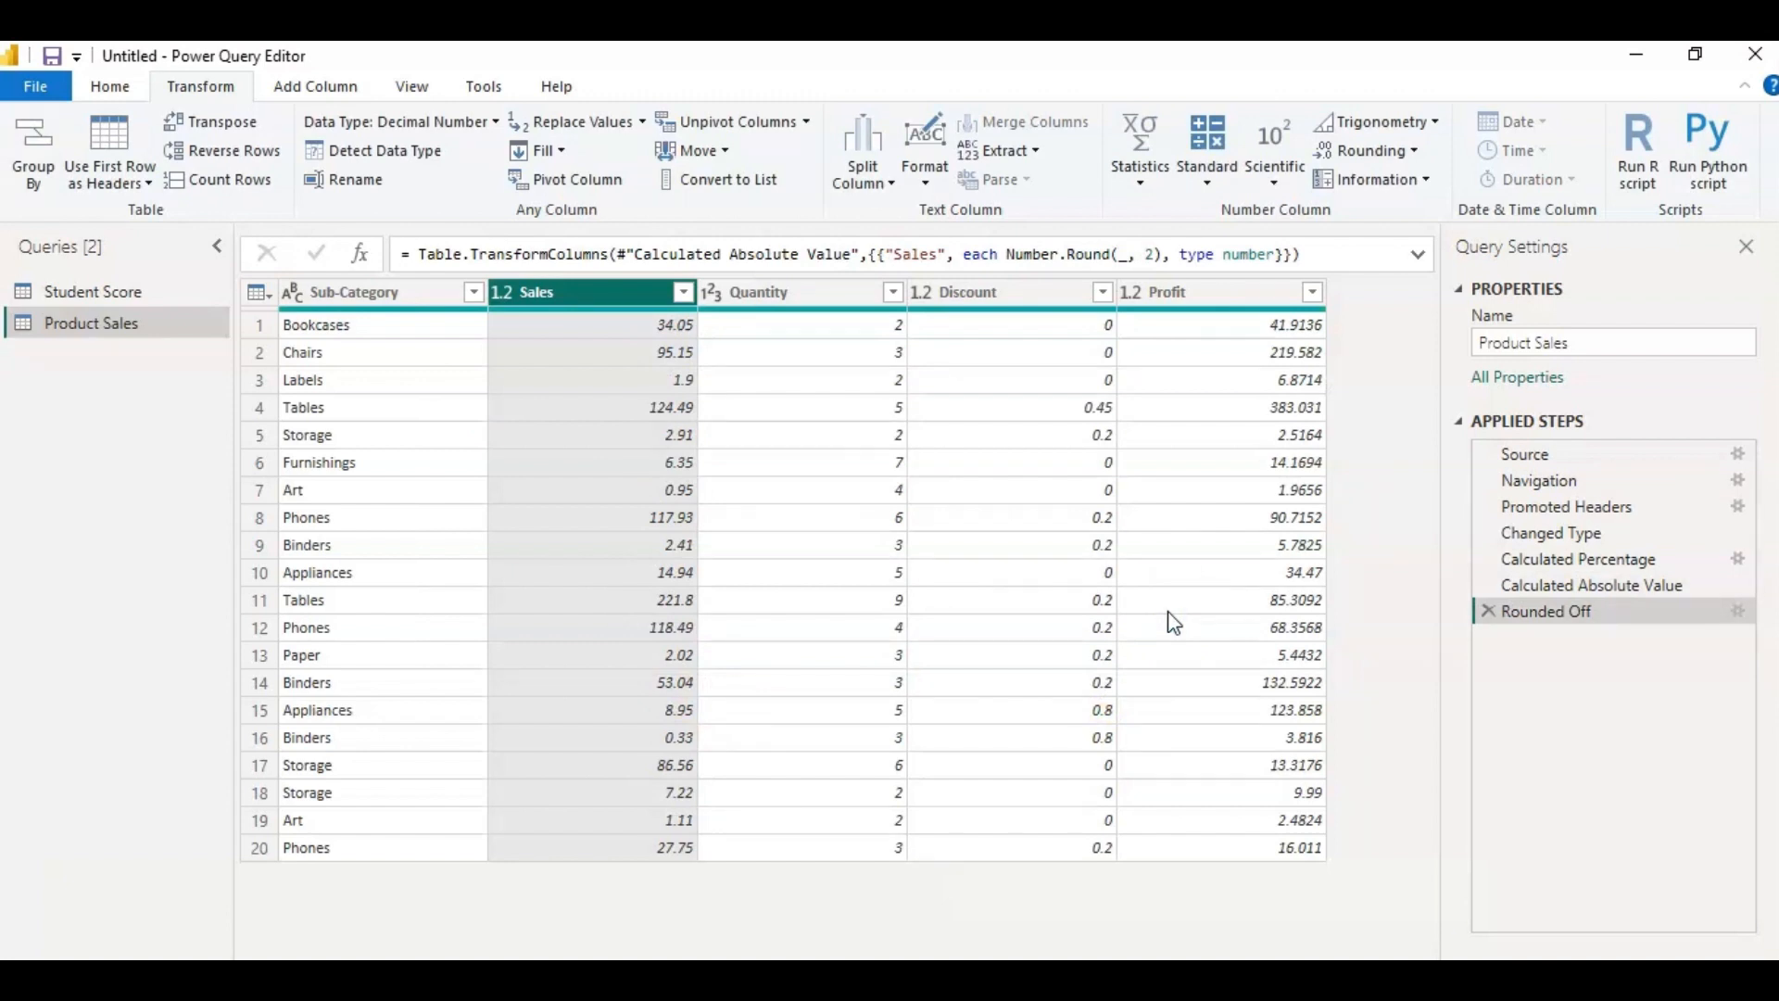
{"action": "left_click", "coordinate": [1389, 335]}
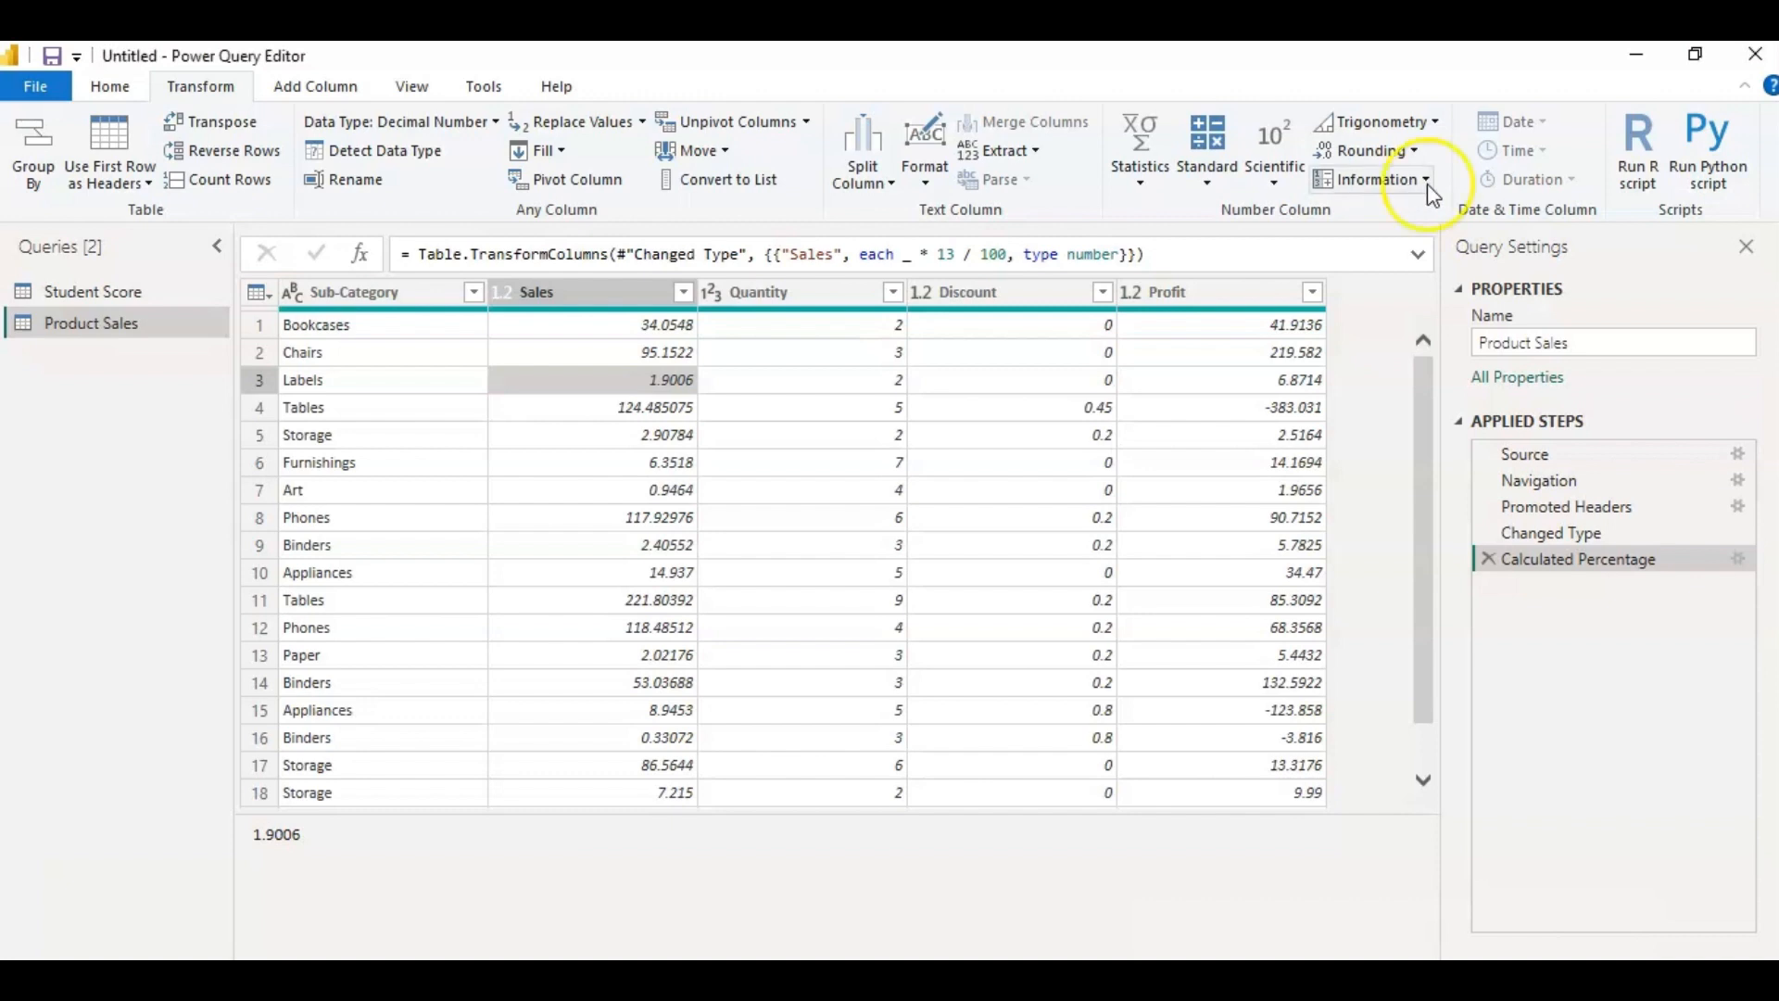
Test the Quantity column for even numbers with Is Even, and delete that applied step again.
{"action": "left_click", "coordinate": [1413, 182]}
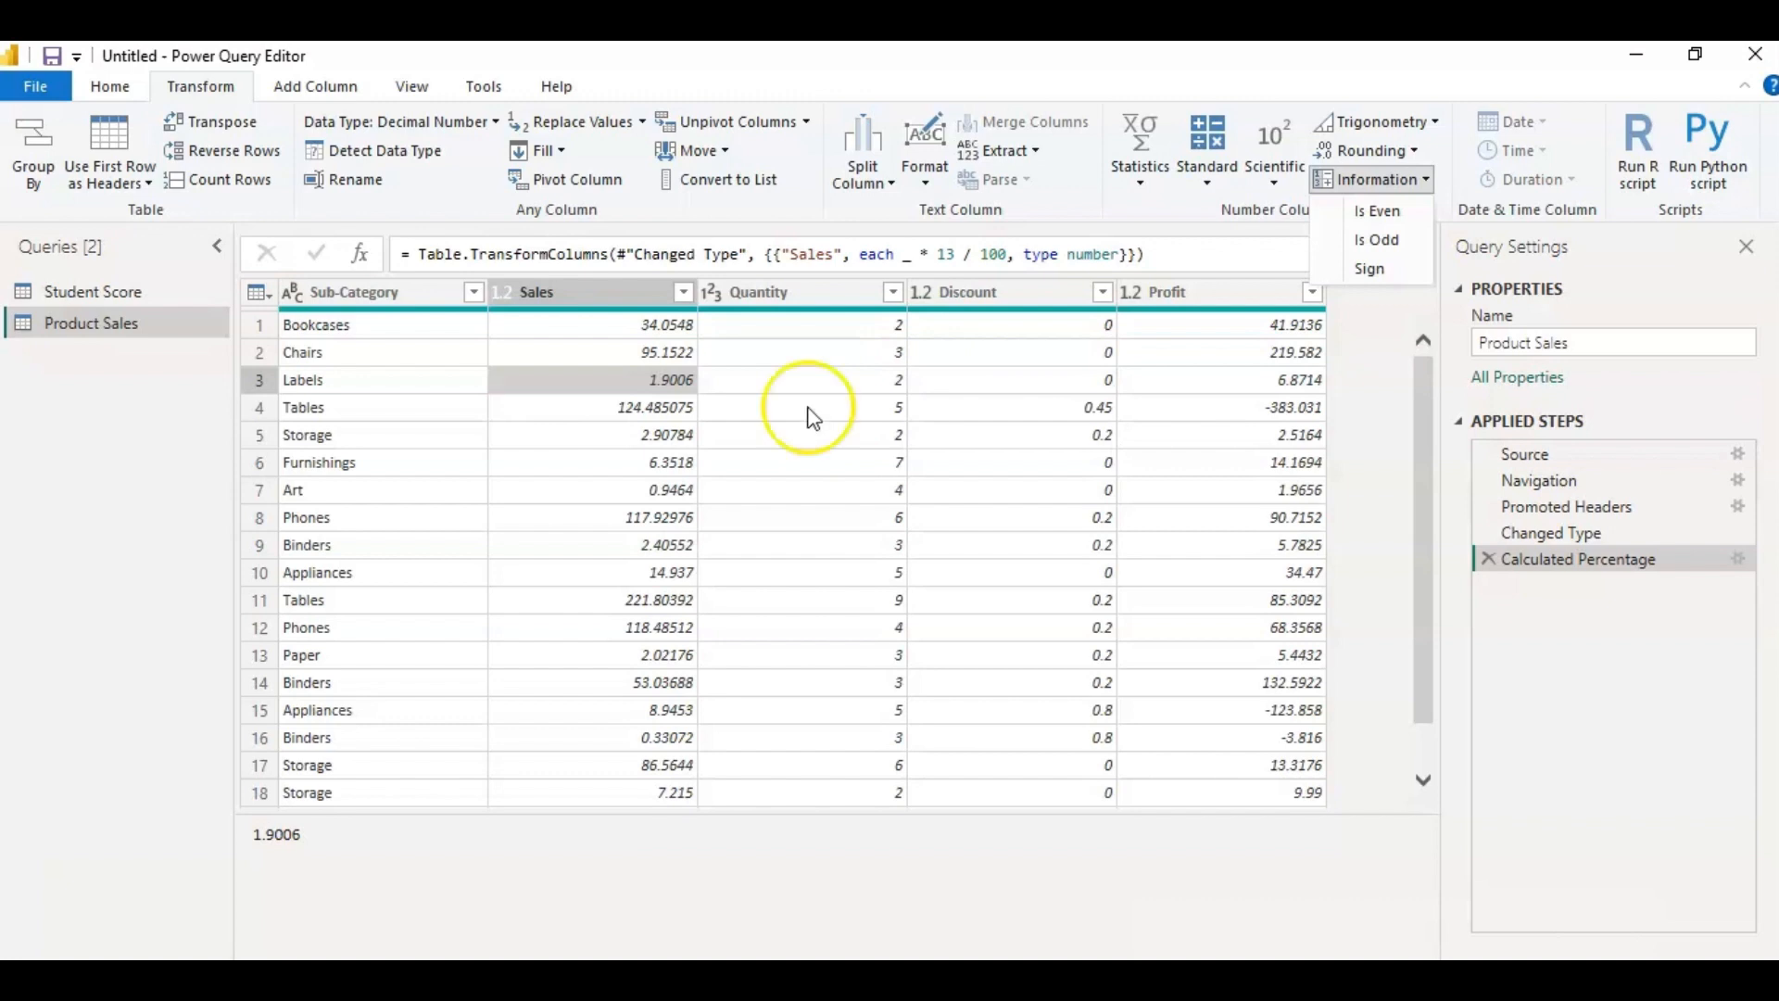
{"action": "left_click", "coordinate": [821, 292]}
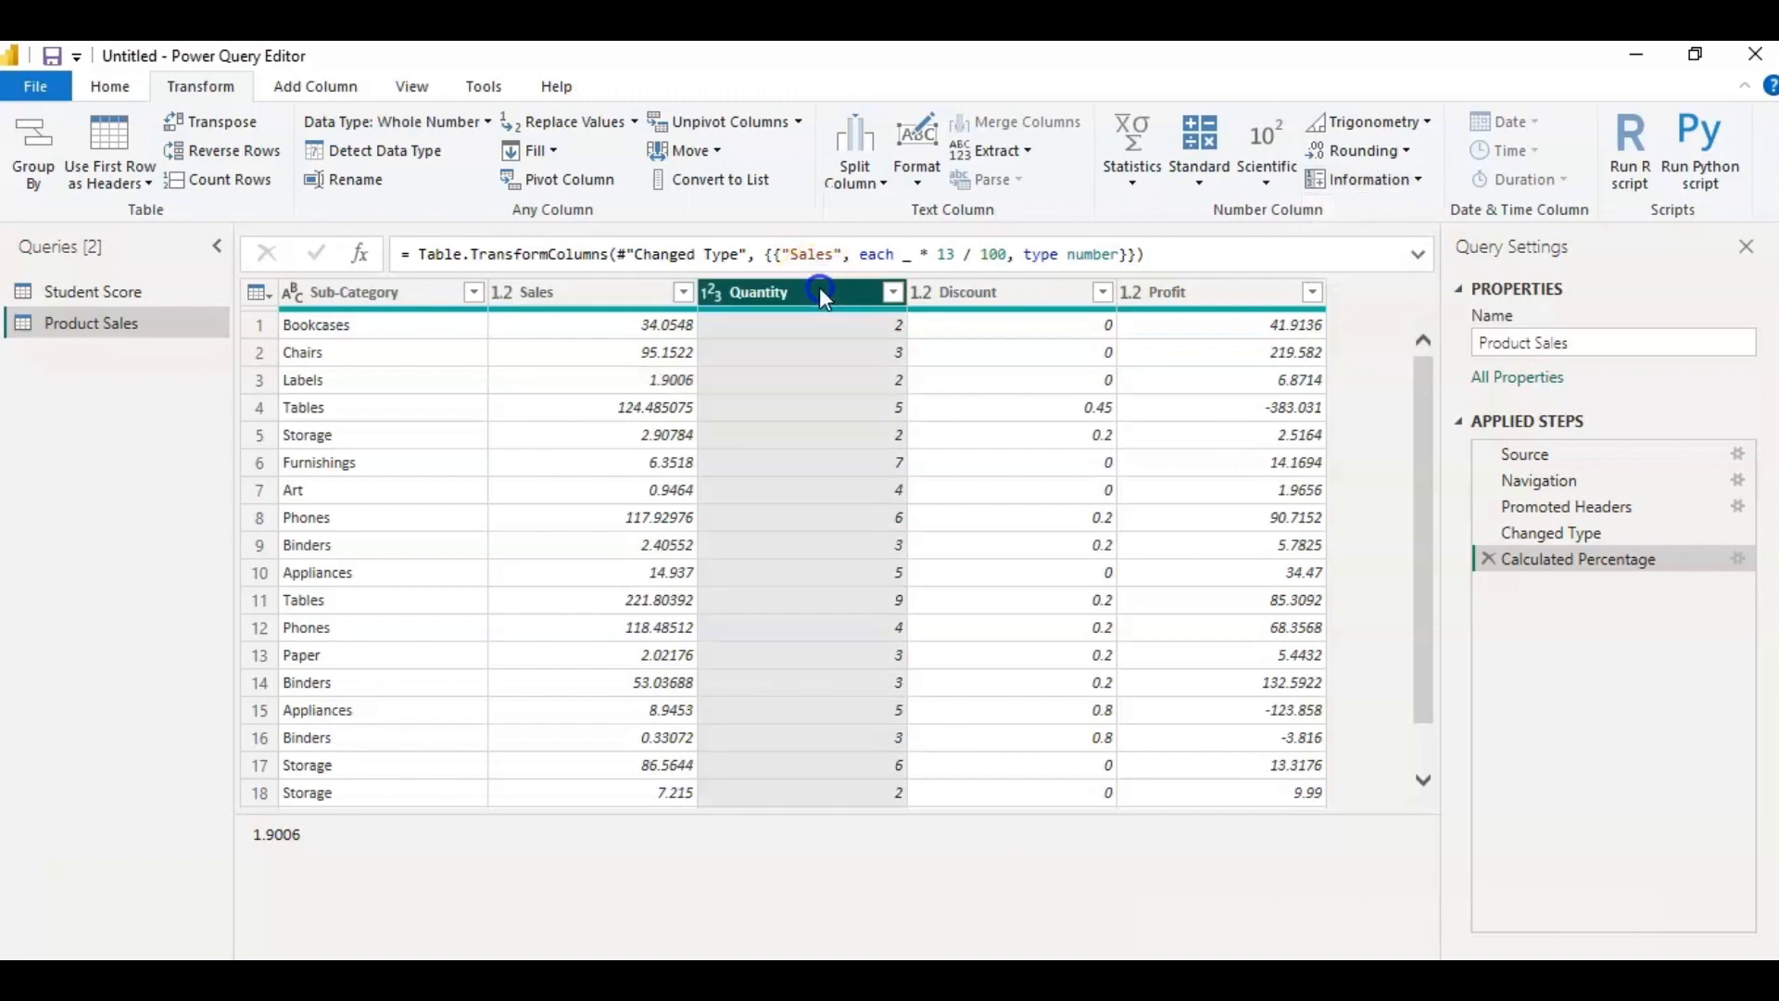
{"action": "left_click", "coordinate": [1415, 179]}
{"action": "left_click", "coordinate": [1392, 213]}
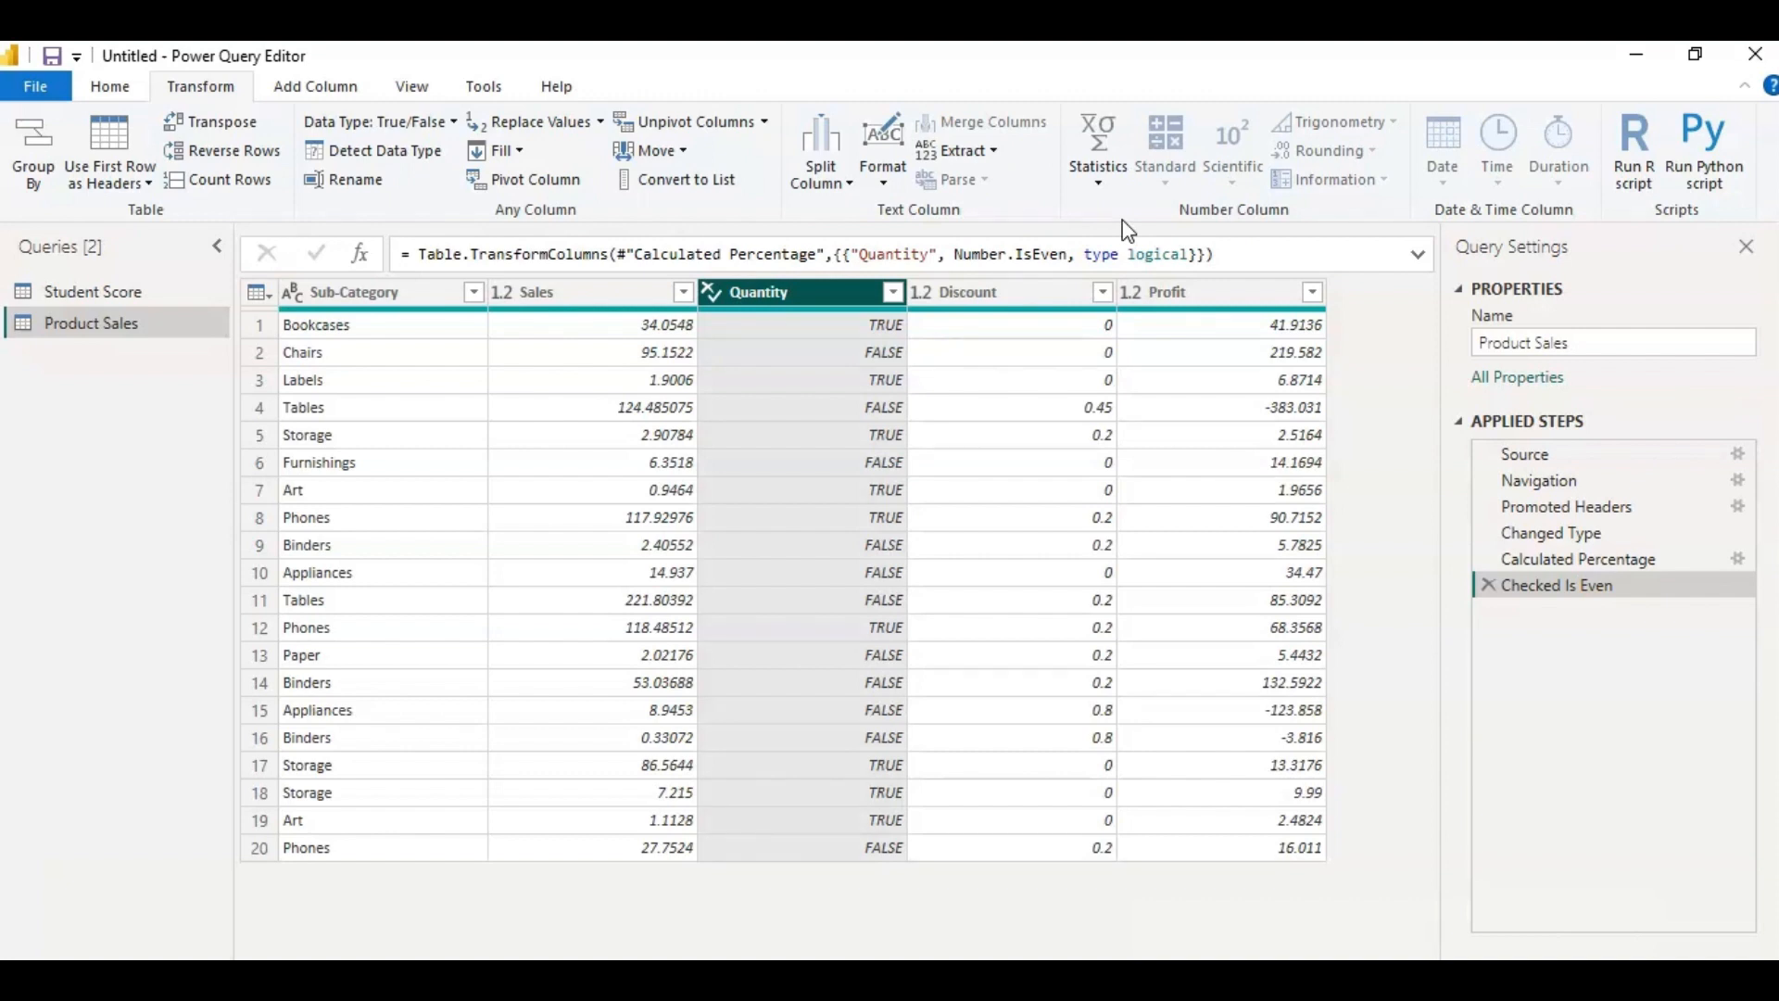
{"action": "left_click", "coordinate": [1488, 584]}
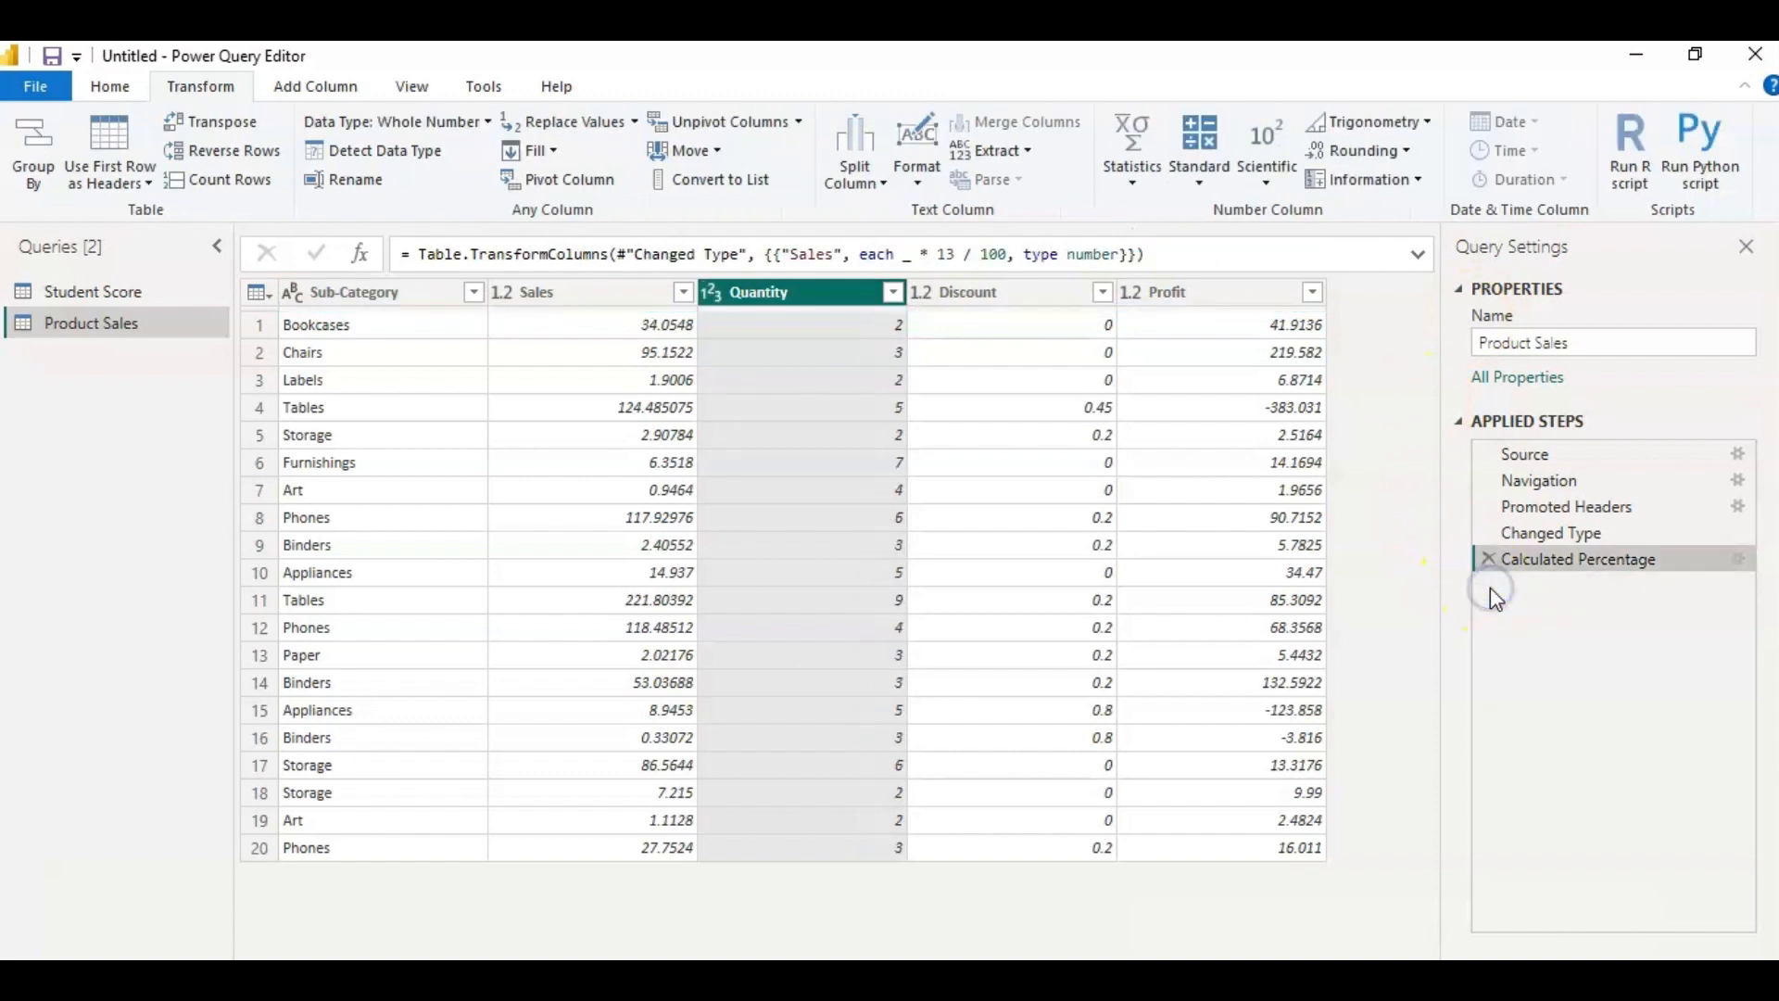
Convert the Quantity column to true/false values with the Is Odd information operation.
{"action": "left_click", "coordinate": [1366, 179]}
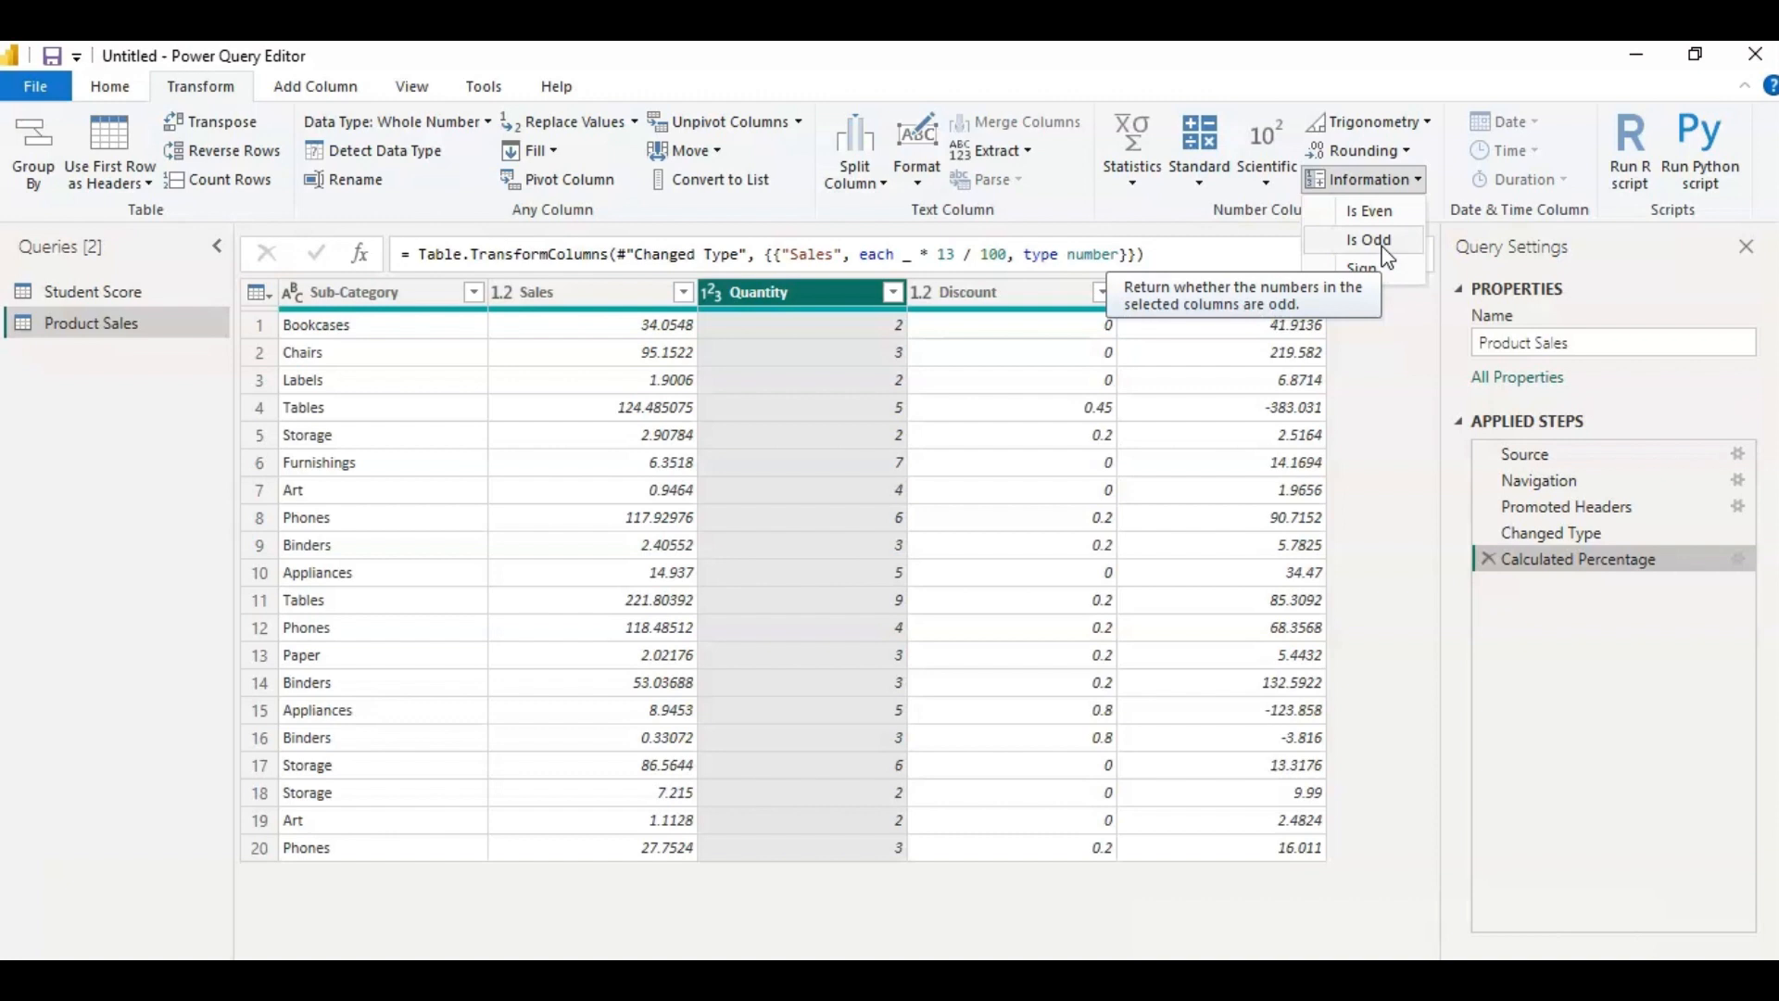
{"action": "left_click", "coordinate": [845, 383]}
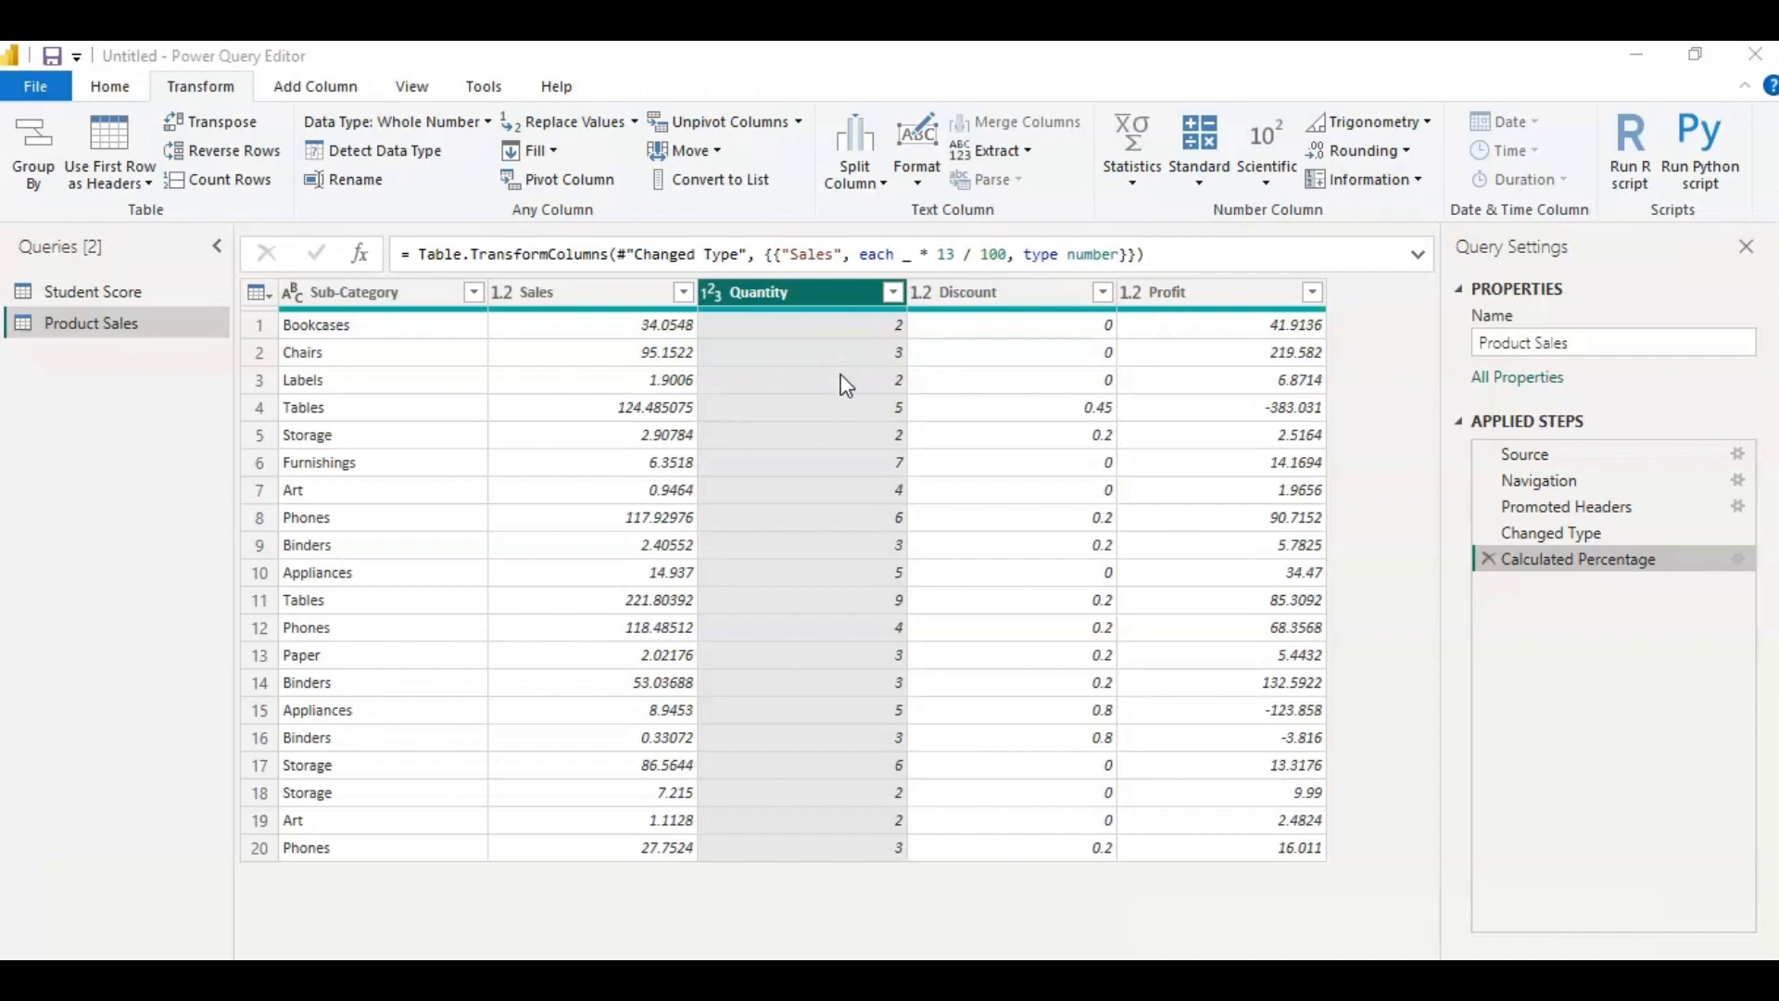
{"action": "left_click", "coordinate": [793, 297]}
{"action": "left_click", "coordinate": [1418, 182]}
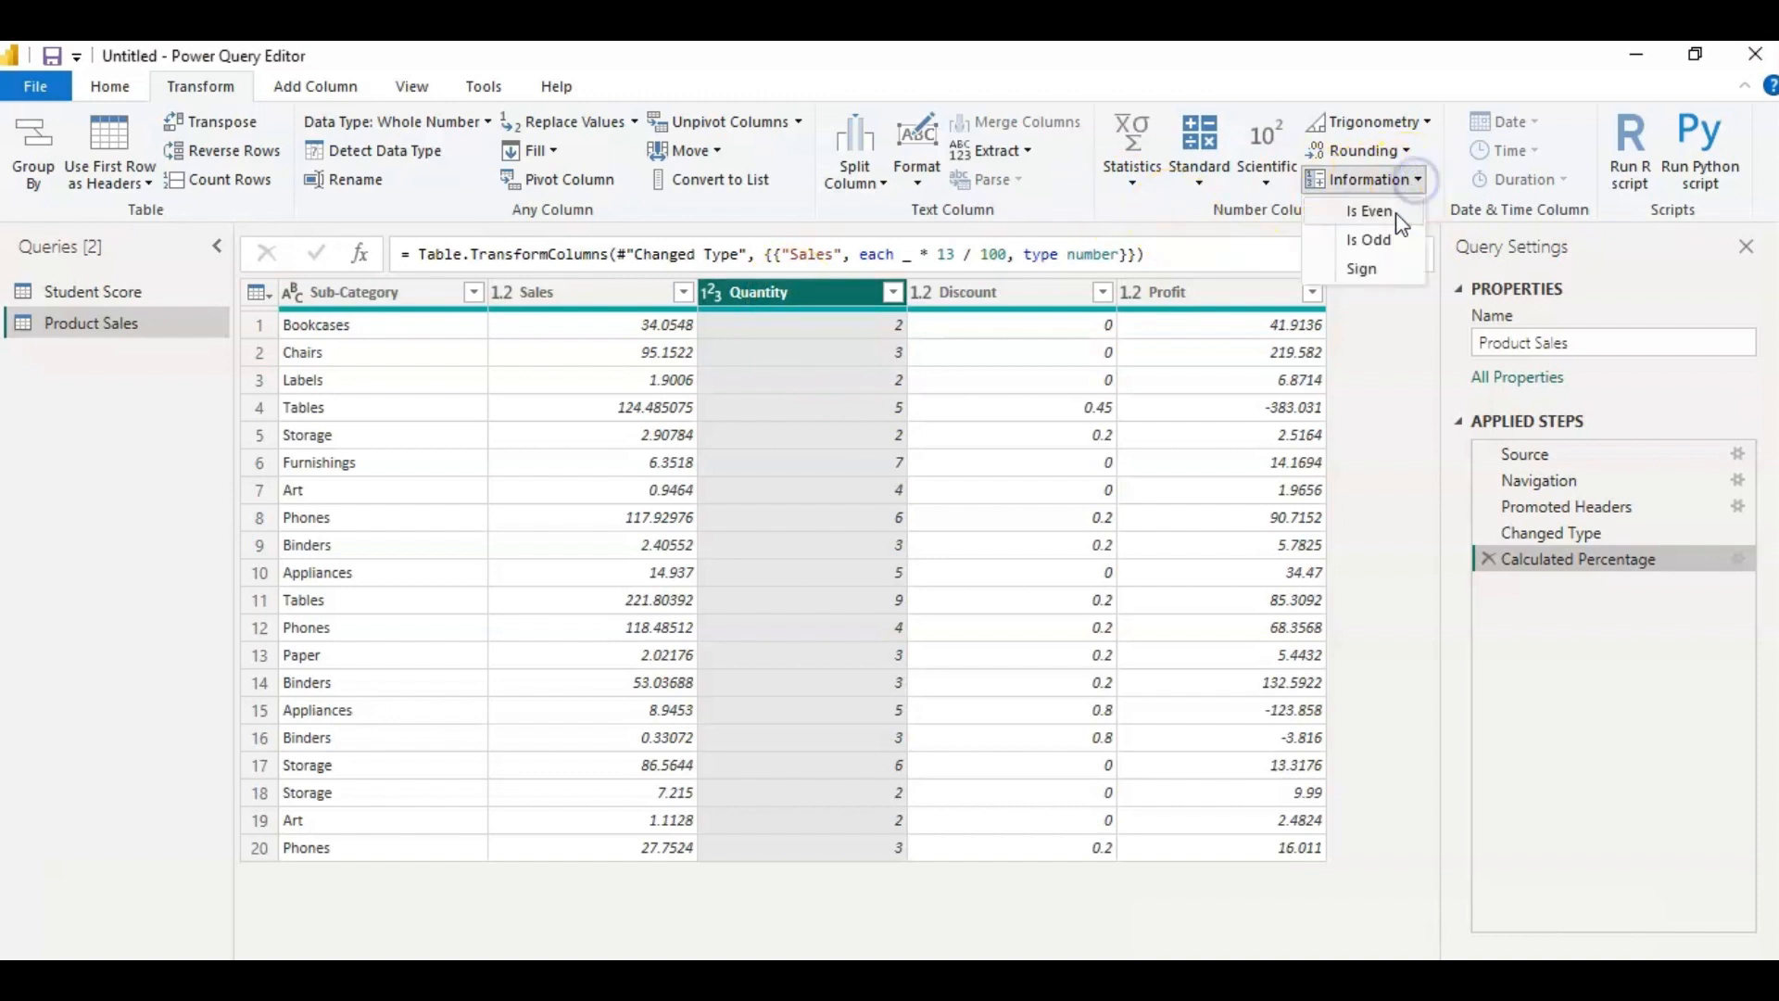
{"action": "left_click", "coordinate": [1387, 241]}
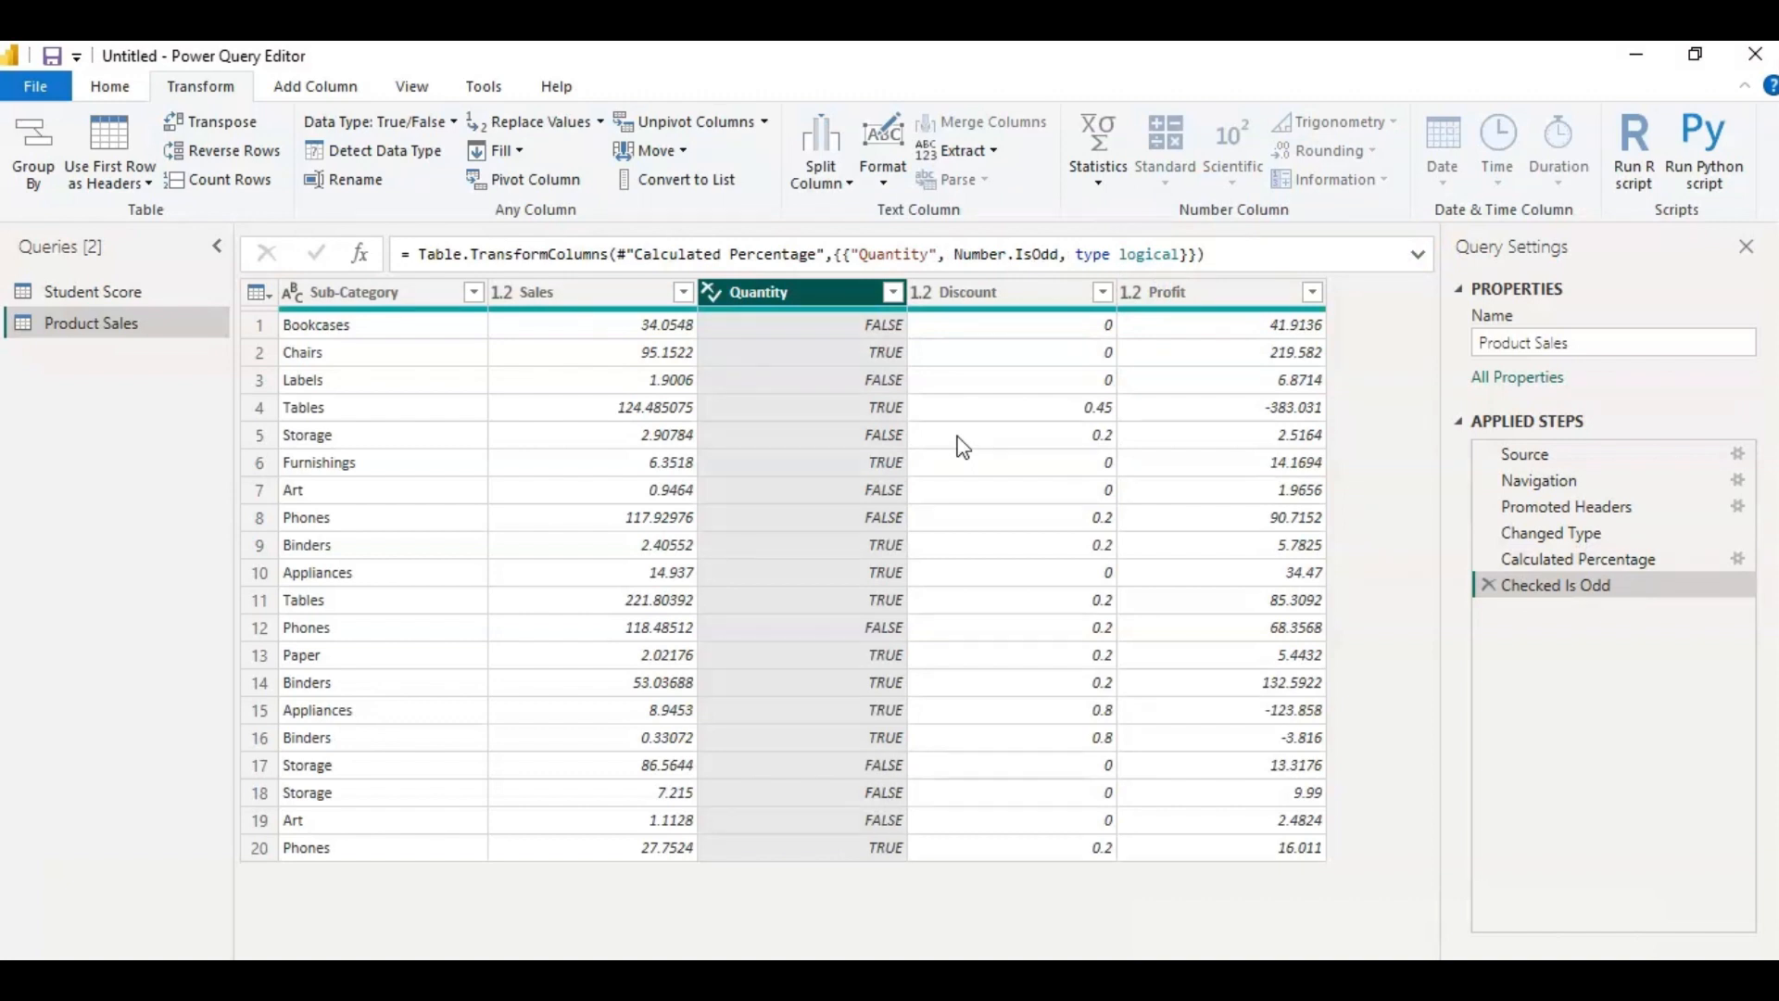
Replace the Profit column's values with their signs using the Sign information operation.
{"action": "left_click", "coordinate": [1223, 407]}
{"action": "left_click", "coordinate": [1371, 179]}
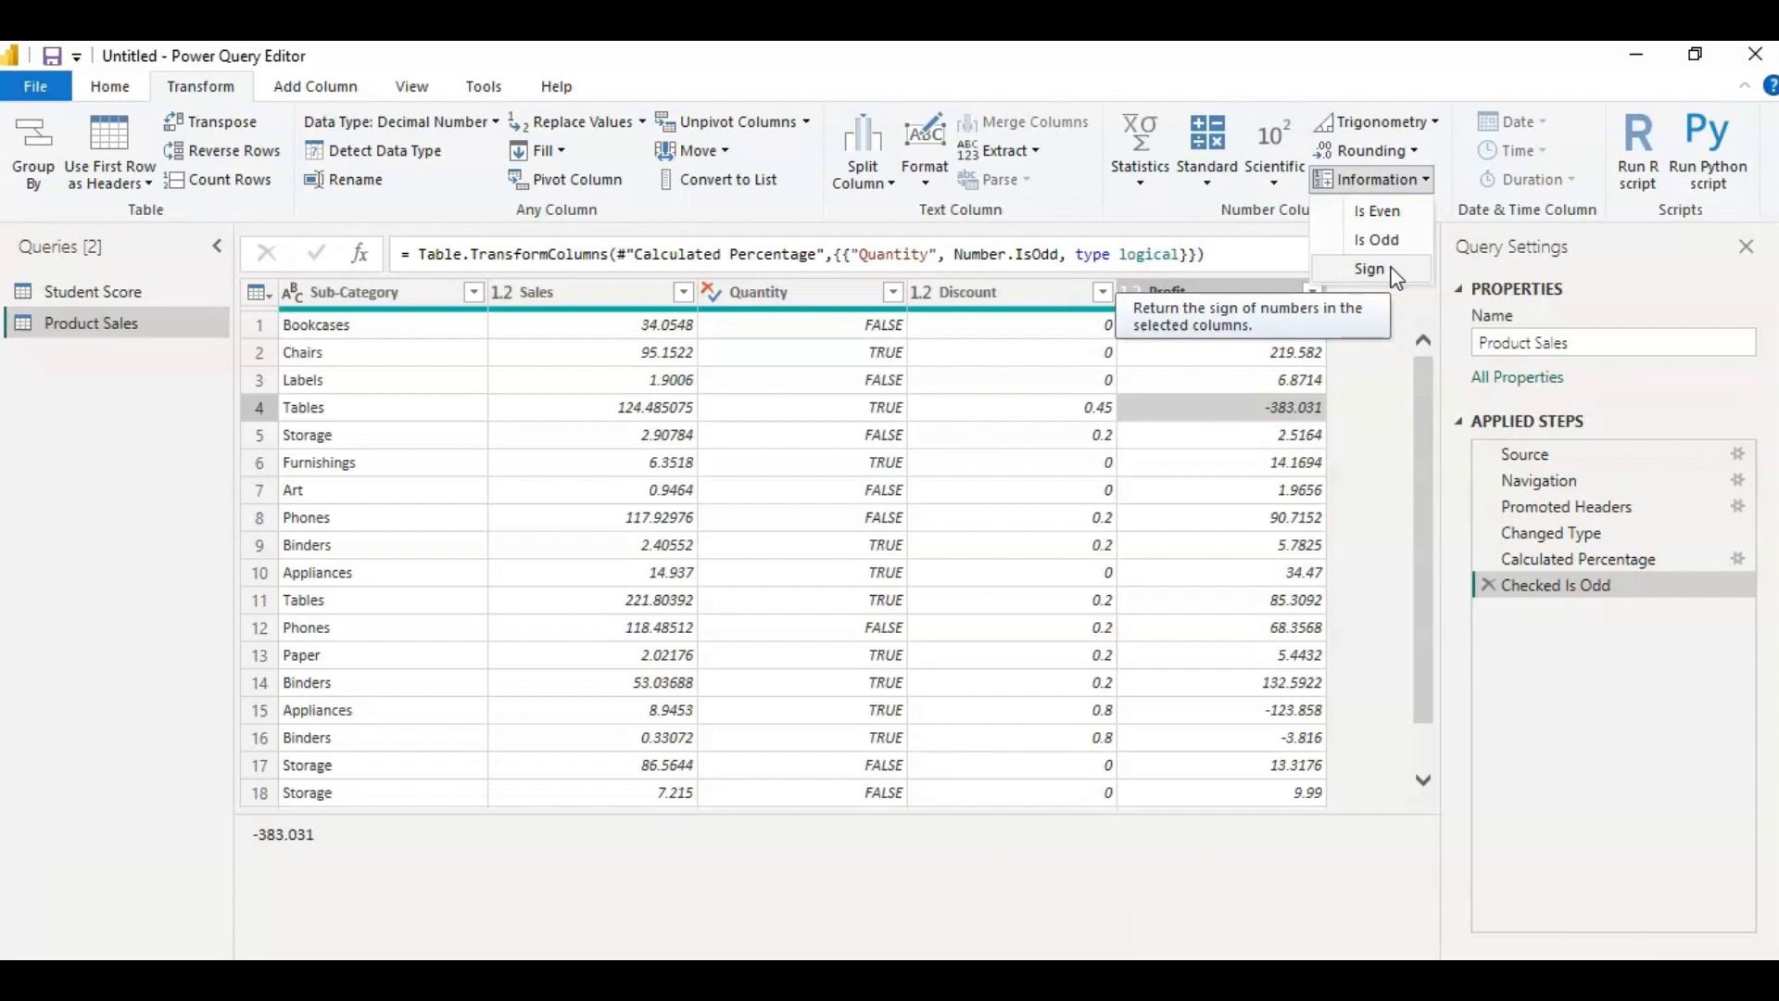
{"action": "left_click", "coordinate": [1359, 276]}
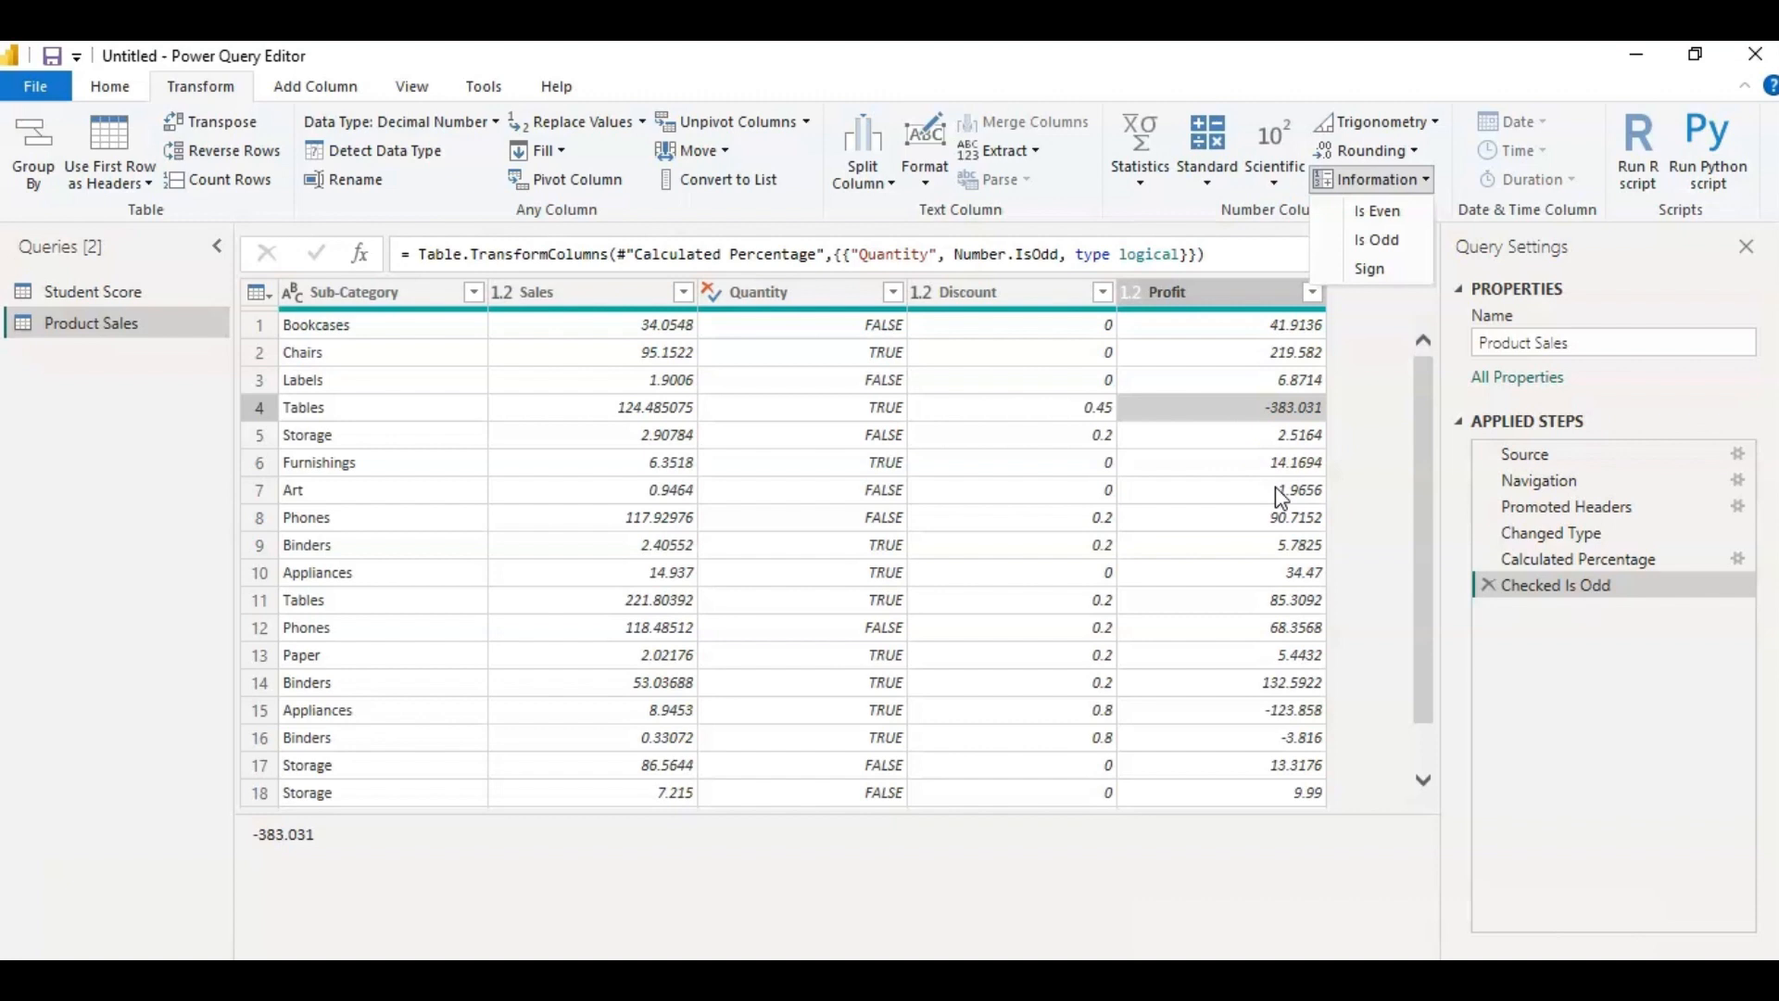
{"action": "left_click", "coordinate": [1221, 289]}
{"action": "left_click", "coordinate": [1223, 293]}
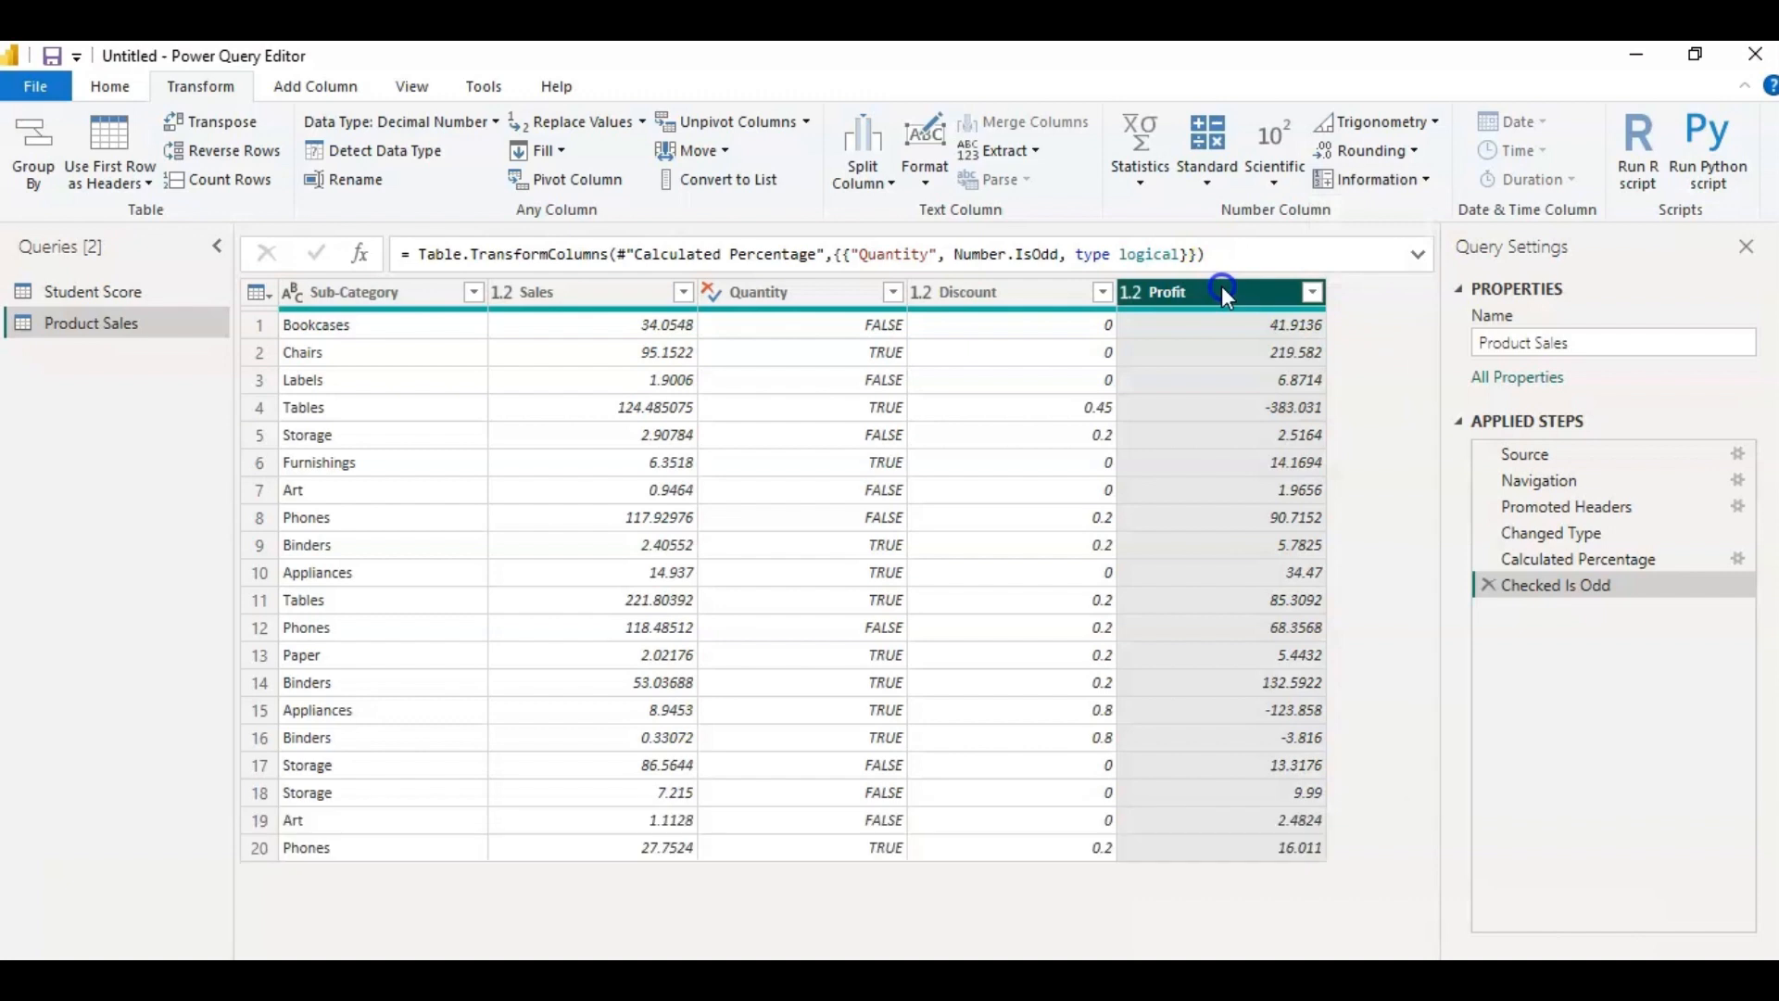
{"action": "left_click", "coordinate": [1426, 181]}
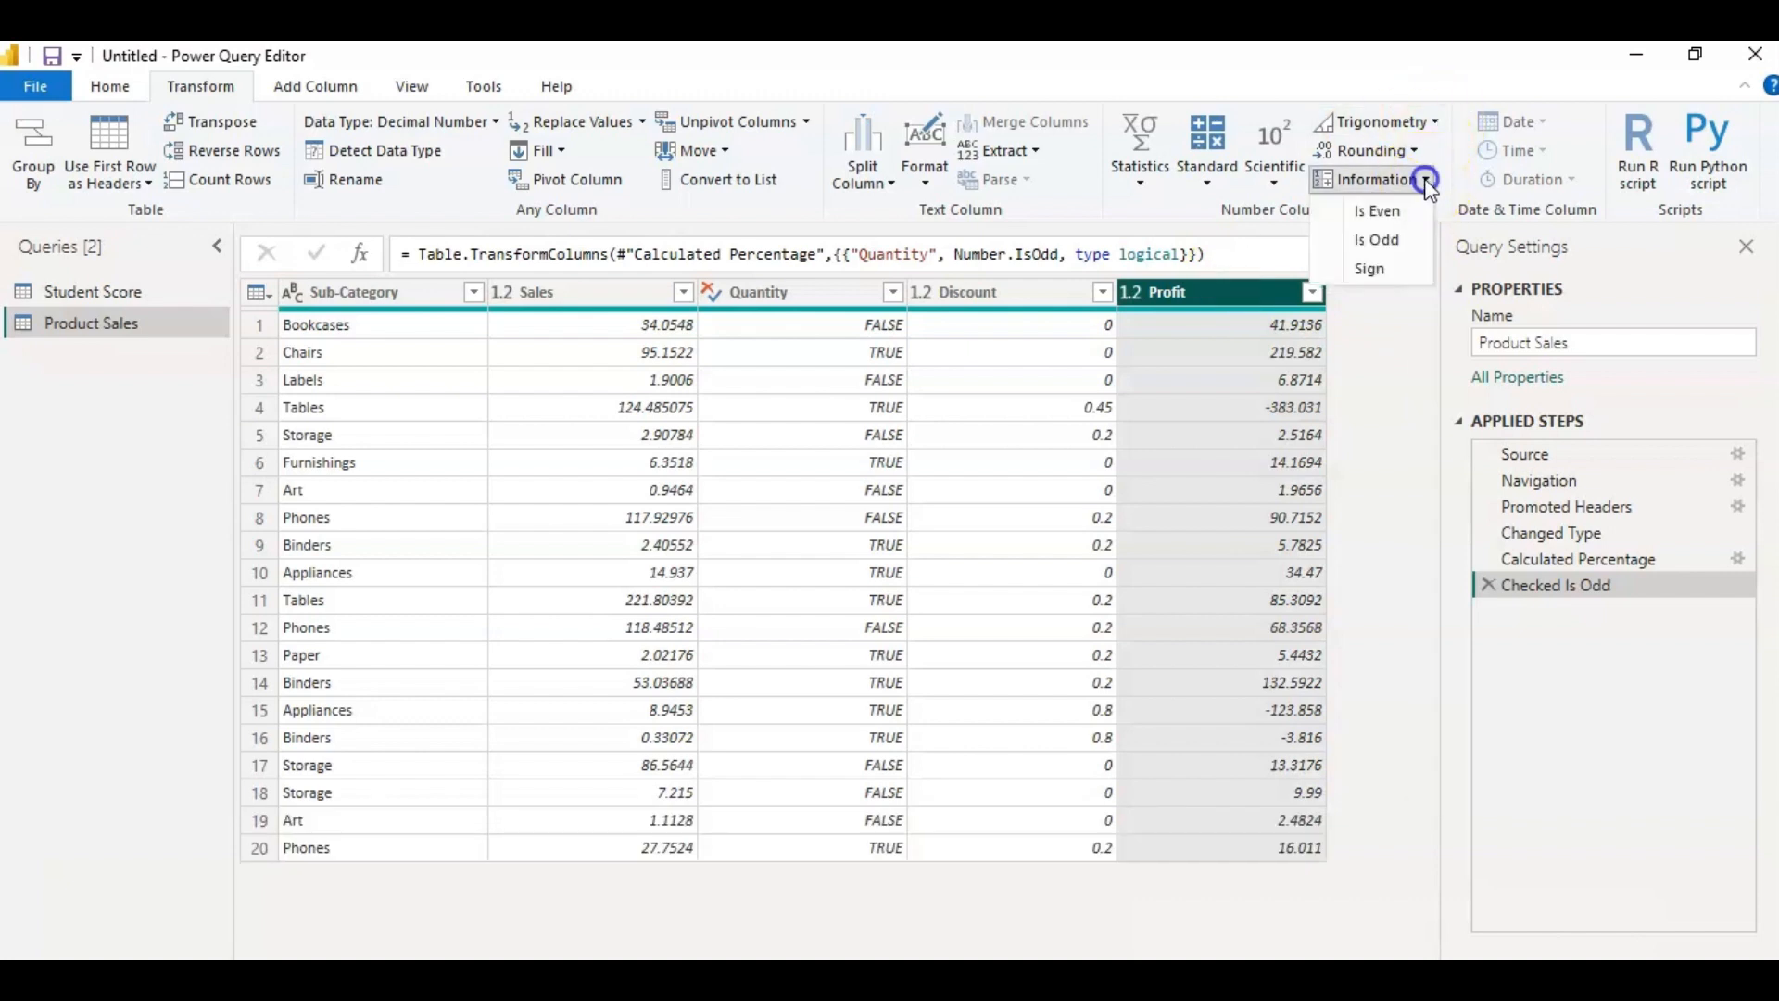
{"action": "left_click", "coordinate": [1401, 274]}
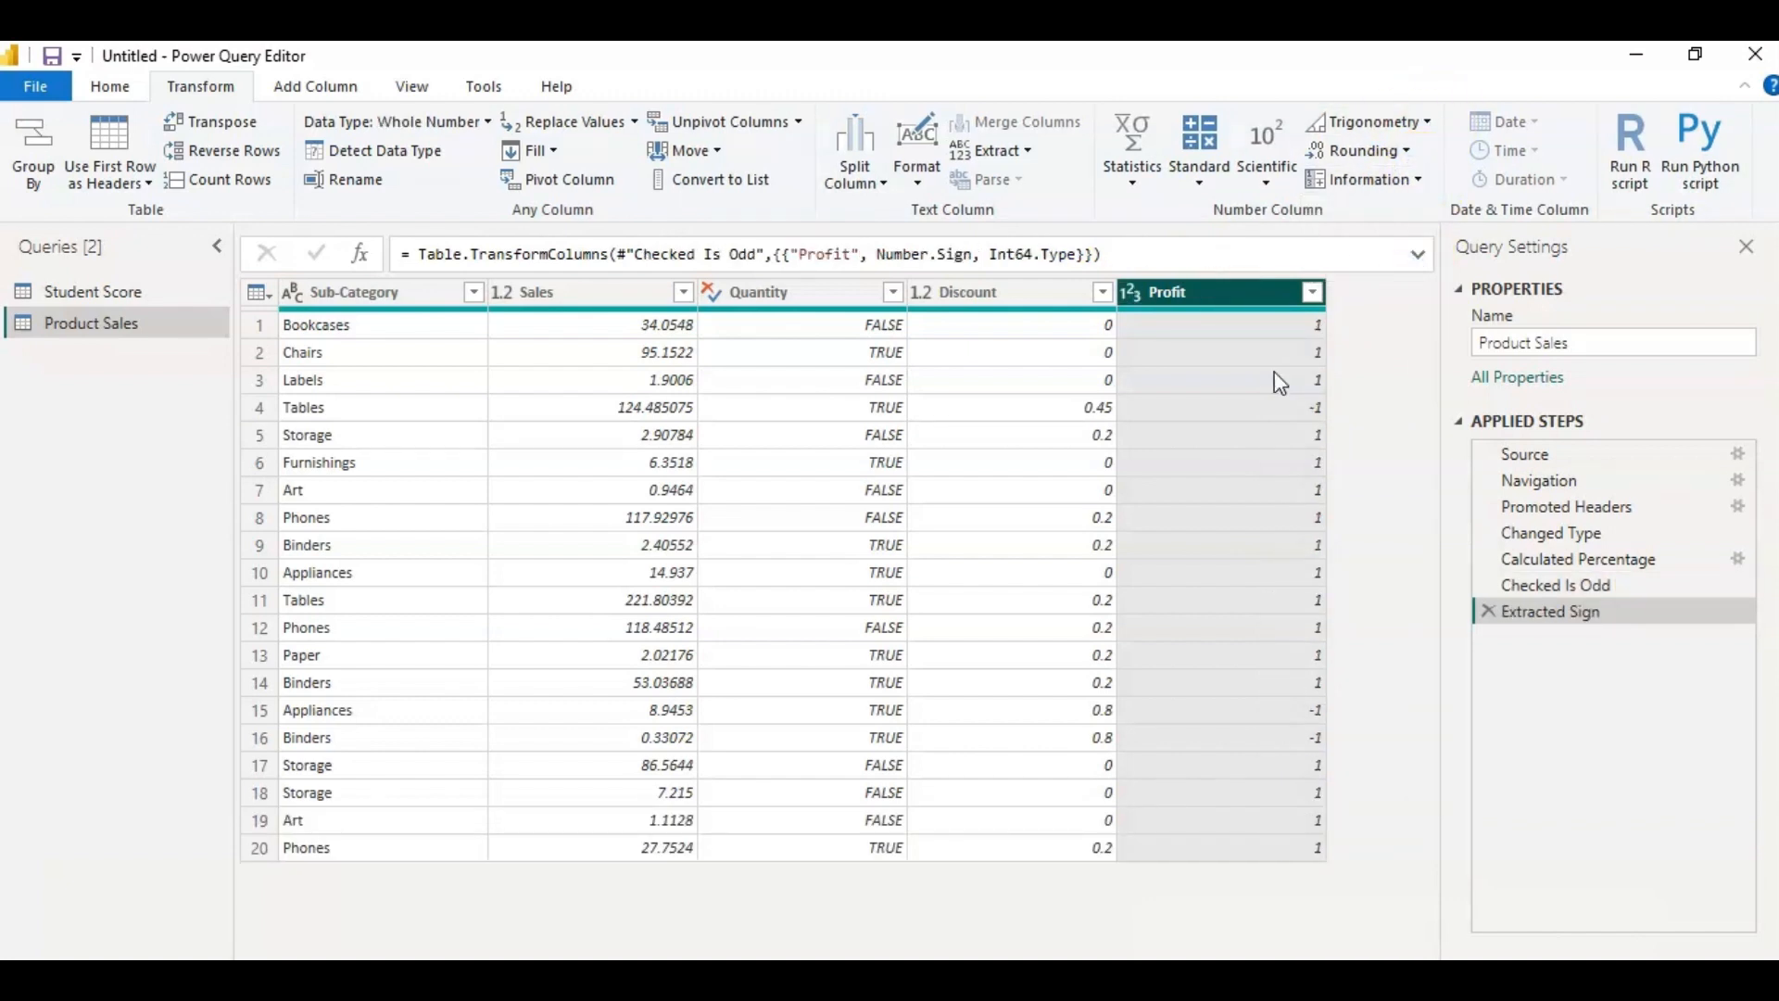